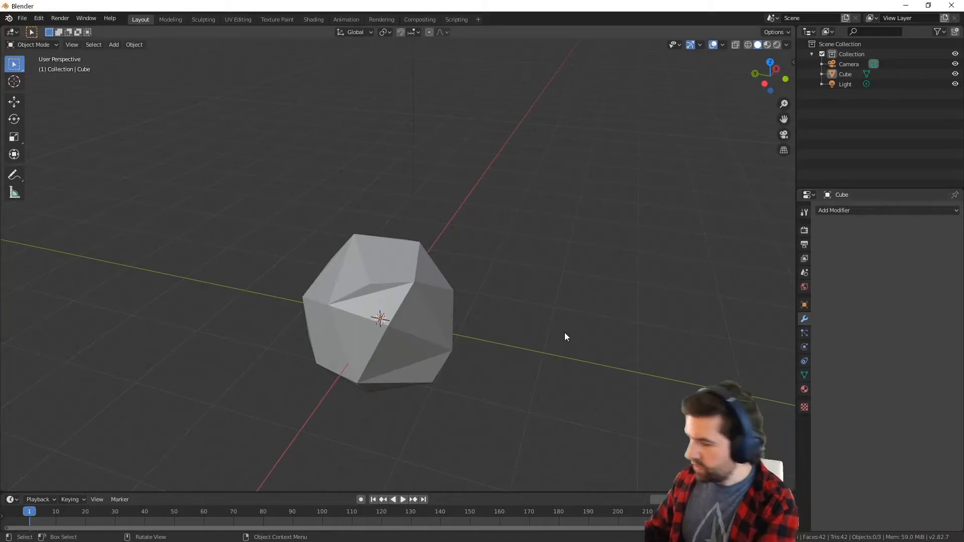
Switch to the Texture Paint workspace and widen the image editor to take up most of the window
middle_click_drag(564, 332, 537, 321)
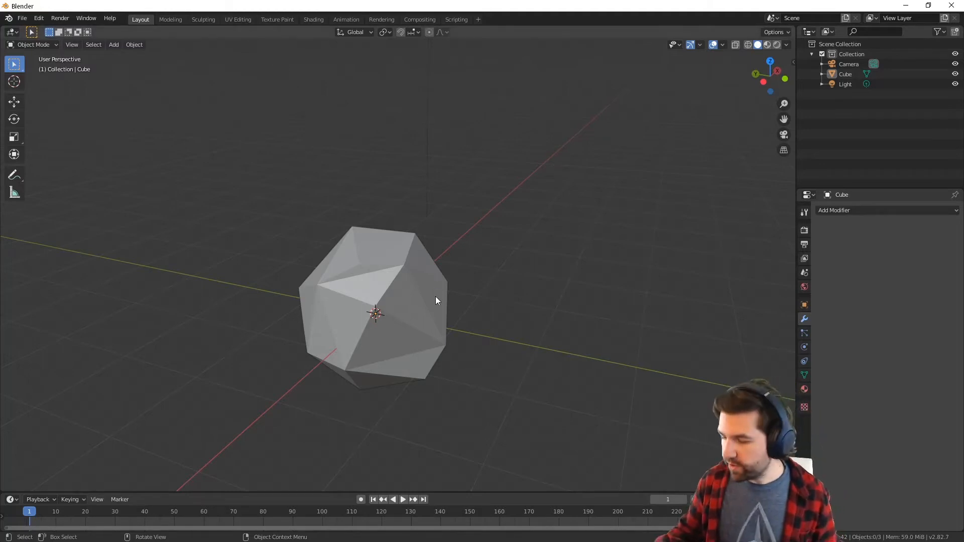
left_click(288, 20)
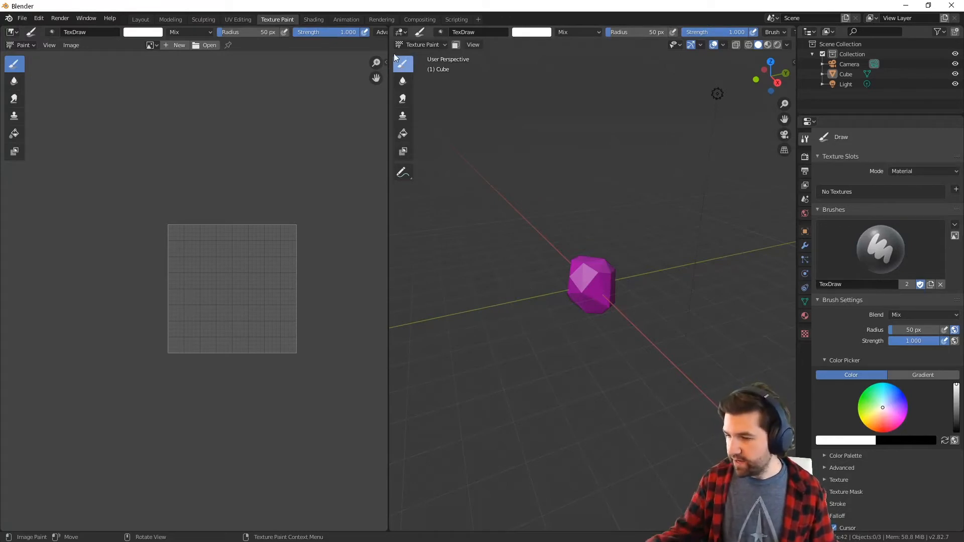
left_click_drag(388, 300, 751, 289)
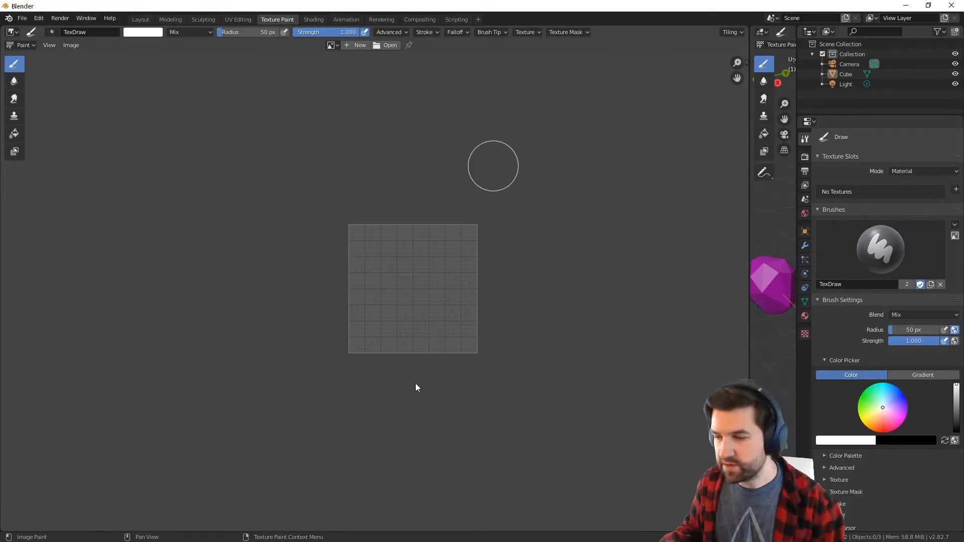
Create a new blank black image named rock, 1024 by 1024 px, with alpha
left_click(357, 46)
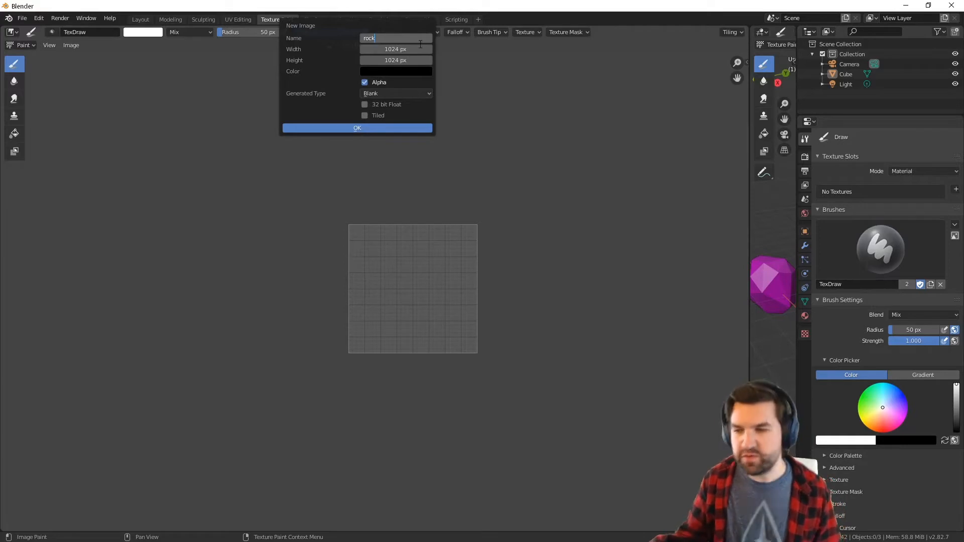
left_click(379, 128)
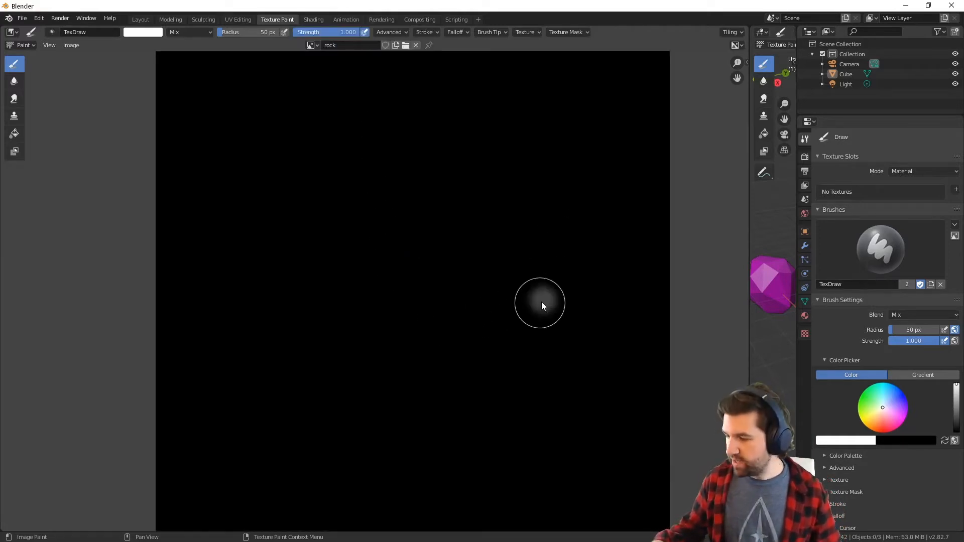
Try white brush strokes running over the side edges of the rock image, and undo them
mouse_move(541, 302)
left_mouse_down()
mouse_move(611, 306)
mouse_move(661, 279)
left_mouse_up()
key("ctrl+z")
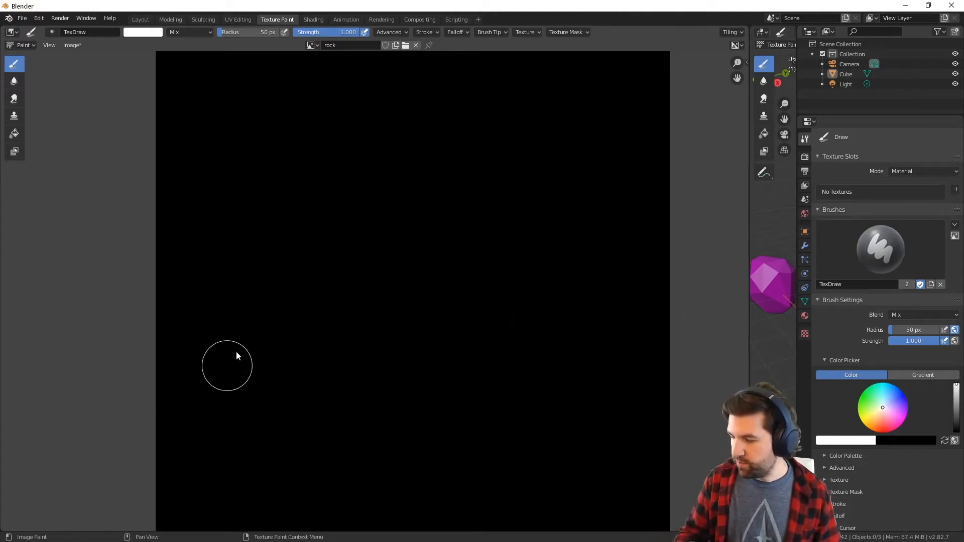
mouse_move(161, 231)
left_mouse_down()
mouse_move(308, 151)
mouse_move(174, 278)
mouse_move(300, 314)
left_mouse_up()
mouse_move(663, 201)
left_mouse_down()
mouse_move(592, 257)
mouse_move(644, 308)
left_mouse_up()
key("ctrl+z")
key("ctrl+z")
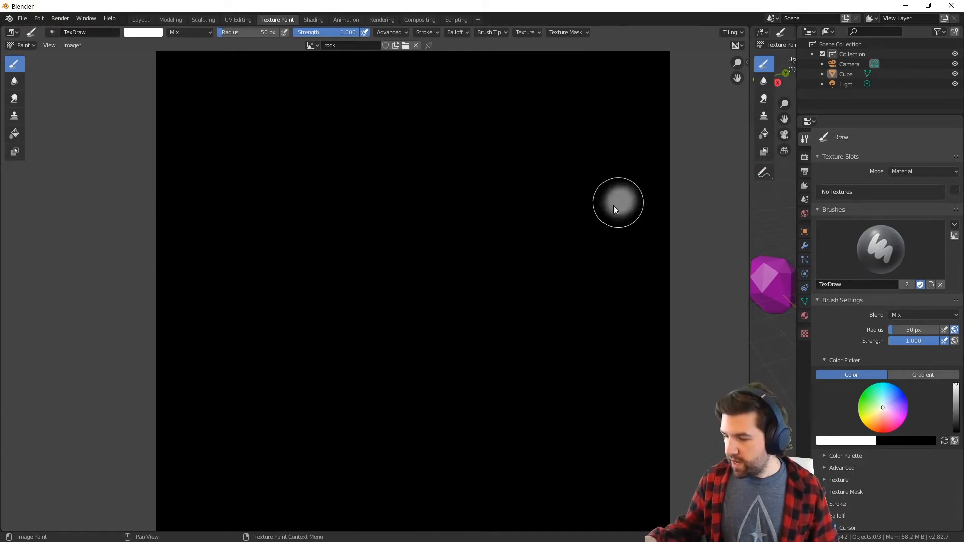
left_click_drag(615, 201, 674, 243)
key("ctrl+z")
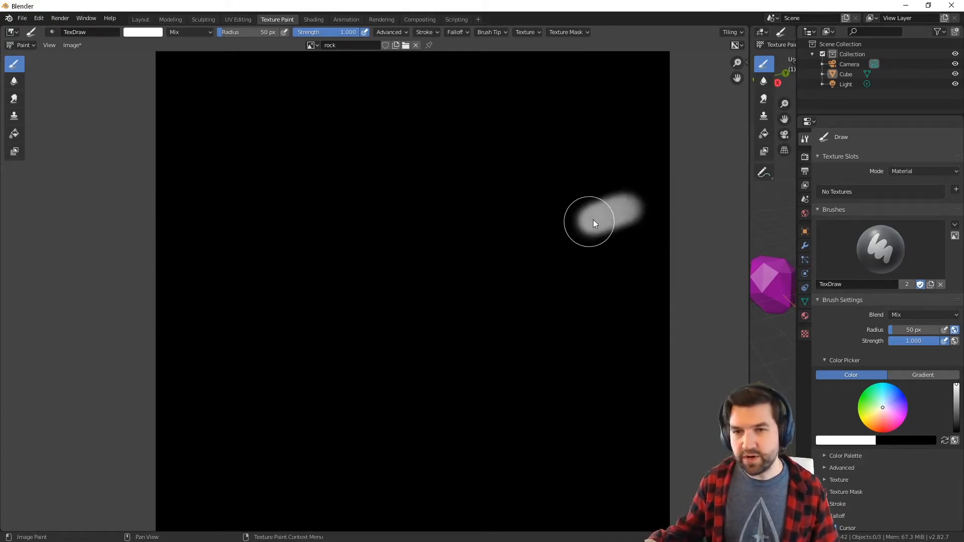
key("ctrl+z")
key("ctrl+z")
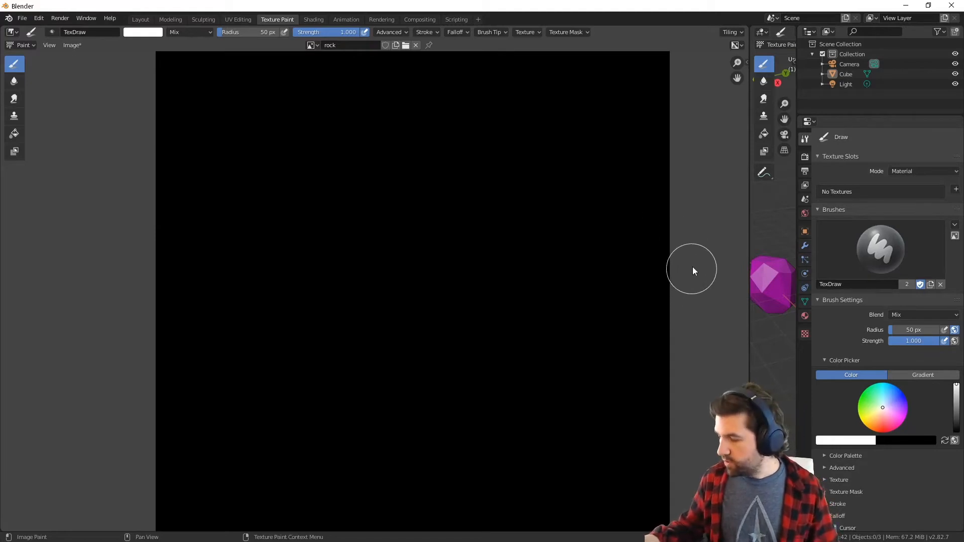
Show the image editor's sidebar and enable Repeat Image in the display settings
scroll(692, 267, "down", 3)
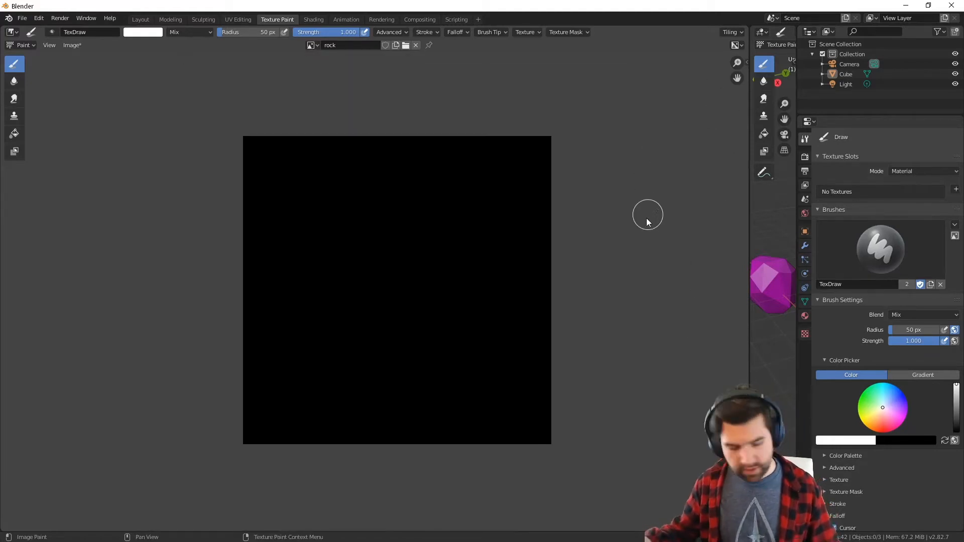
left_click(742, 62)
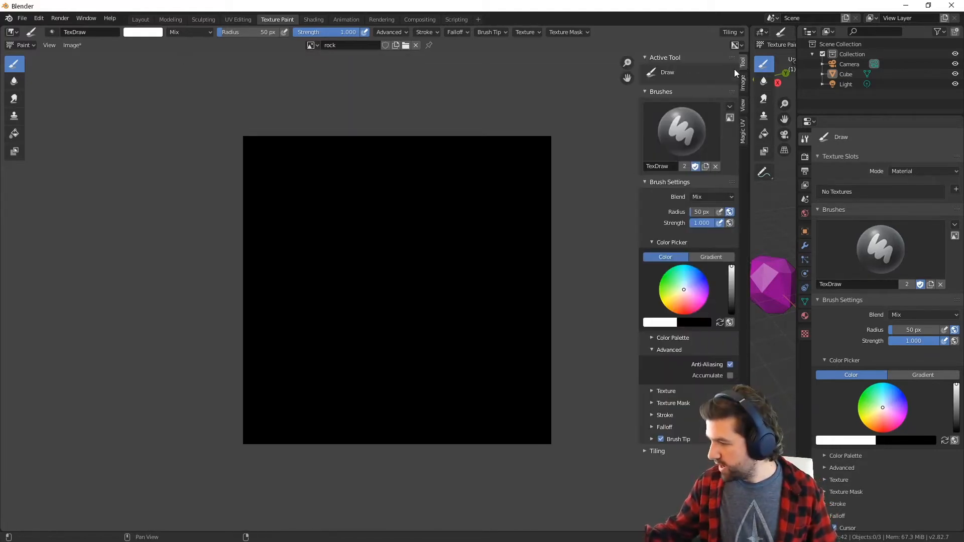
left_click(743, 110)
left_click(731, 94)
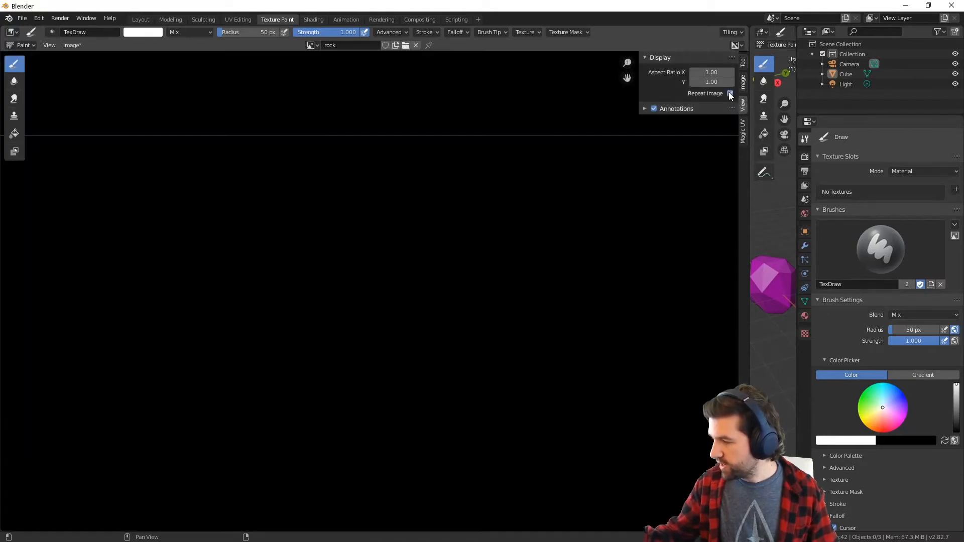
Paint white test strokes across the side, upper and lower seams of the repeated rock image
mouse_move(499, 227)
left_mouse_down()
mouse_move(546, 221)
mouse_move(533, 213)
mouse_move(561, 224)
left_mouse_up()
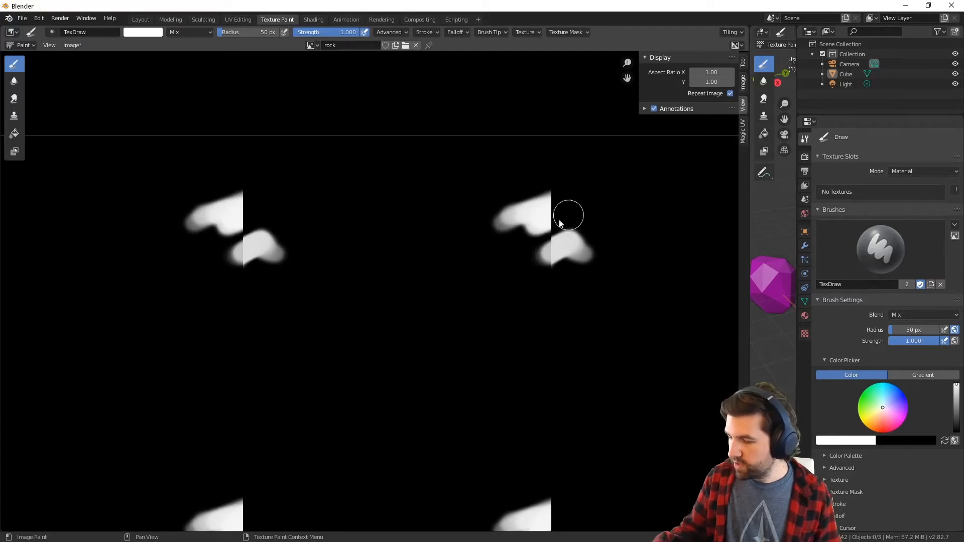
left_click_drag(257, 215, 242, 231)
left_click_drag(393, 137, 416, 157)
mouse_move(389, 332)
left_mouse_down()
mouse_move(378, 409)
mouse_move(420, 456)
mouse_move(394, 450)
left_mouse_up()
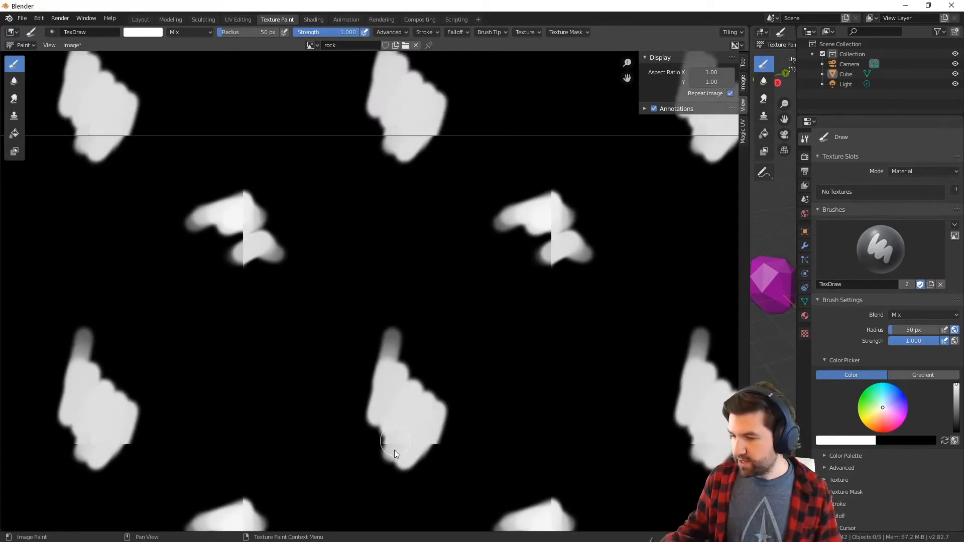
mouse_move(505, 370)
middle_mouse_down("ctrl")
mouse_move(446, 297)
mouse_move(449, 408)
mouse_move(367, 323)
mouse_move(376, 182)
mouse_move(441, 278)
mouse_move(482, 251)
middle_mouse_up("ctrl")
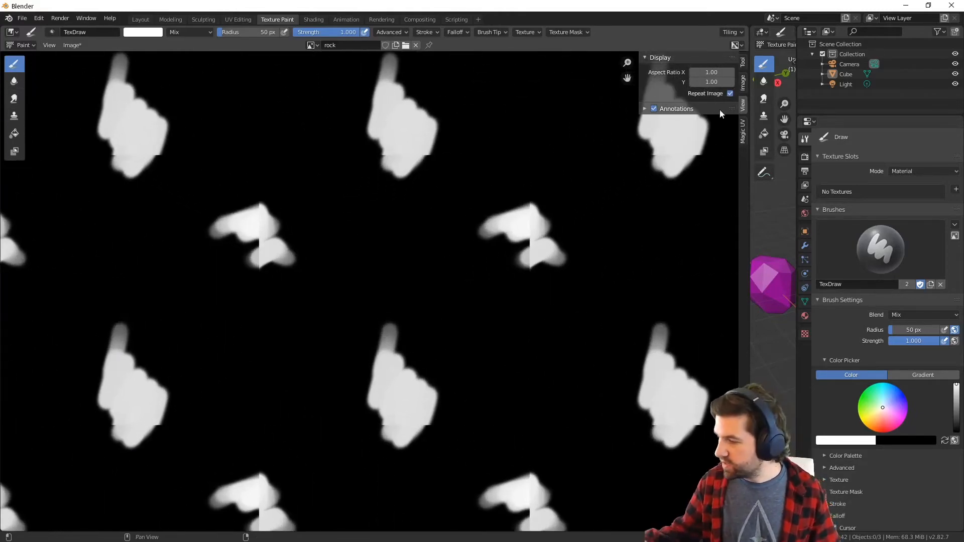
Compare the test strokes with Repeat Image off and on, and undo all of them
left_click(730, 94)
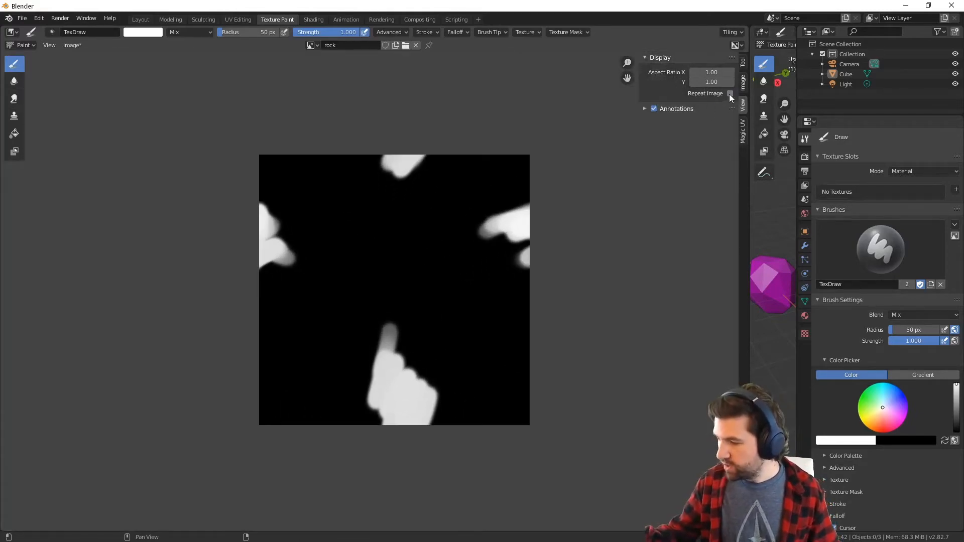
left_click(730, 94)
key("ctrl+z")
key("ctrl+z")
key("ctrl+z")
key("ctrl+z")
key("ctrl+z")
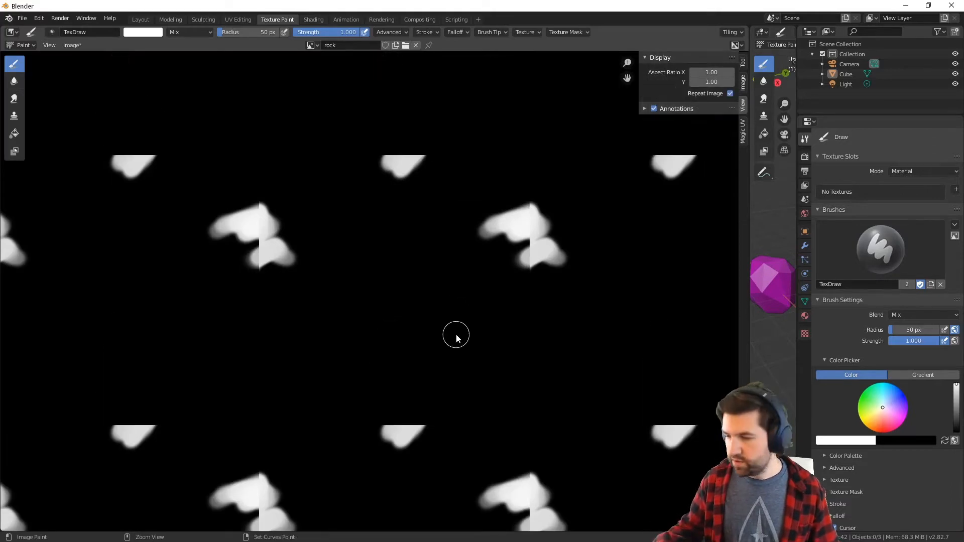
key("ctrl+z")
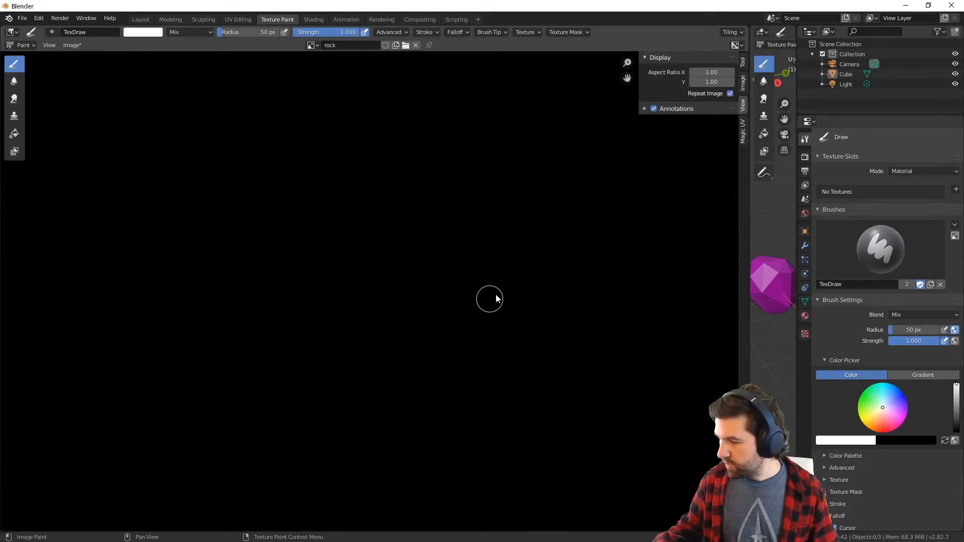
Enable brush tiling in both X and Y in the active tool settings
left_click(743, 62)
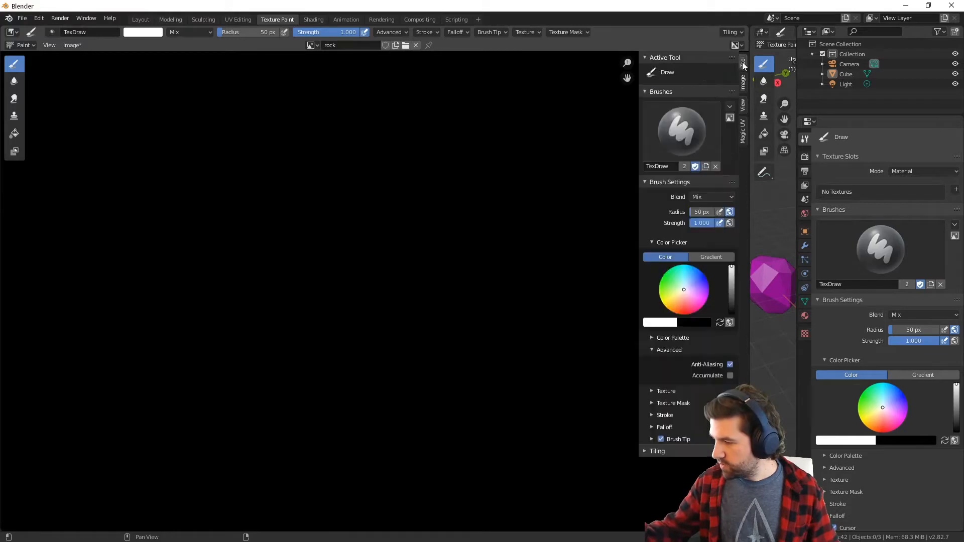
left_click(645, 451)
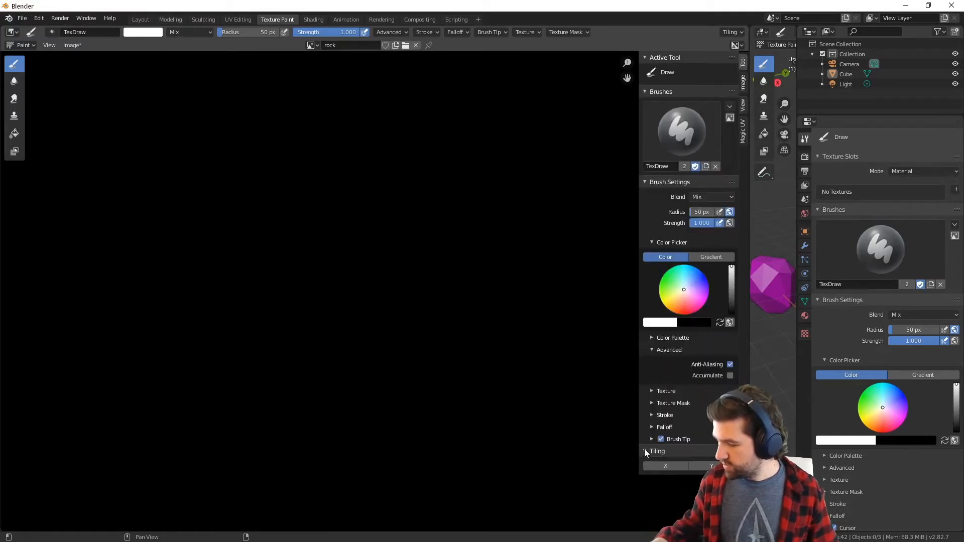
left_click(674, 465)
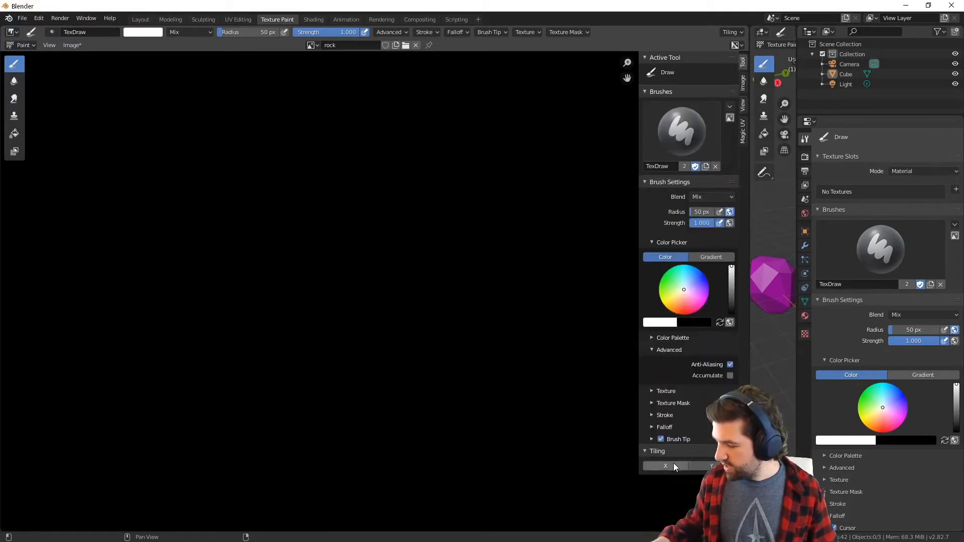
left_click(703, 465)
Paint white test strokes over the seams with tiling active, filling the repeated image with a scattered pattern
mouse_move(525, 176)
left_mouse_down()
mouse_move(562, 163)
mouse_move(498, 170)
mouse_move(485, 146)
mouse_move(502, 134)
mouse_move(538, 157)
left_mouse_up()
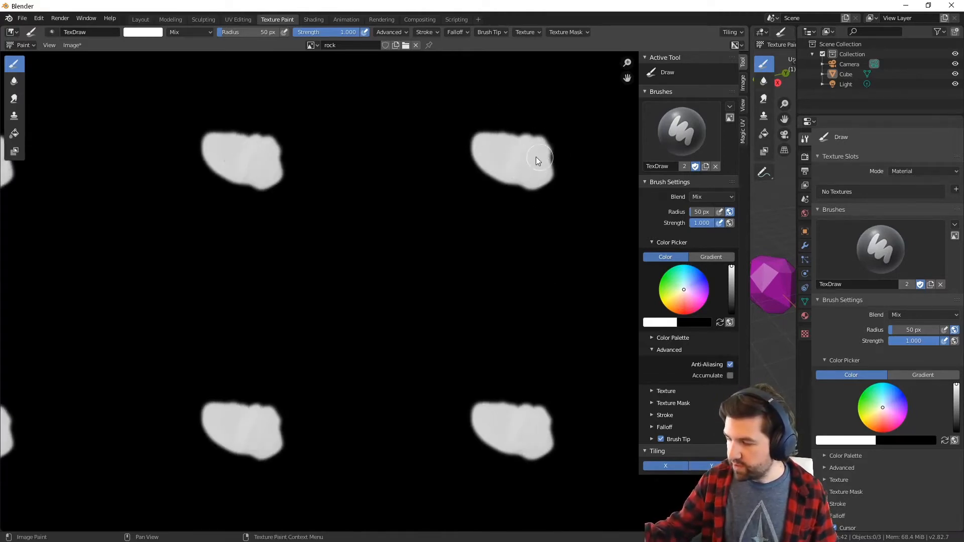
mouse_move(457, 291)
middle_mouse_down("ctrl")
mouse_move(437, 239)
mouse_move(439, 408)
middle_mouse_up("ctrl")
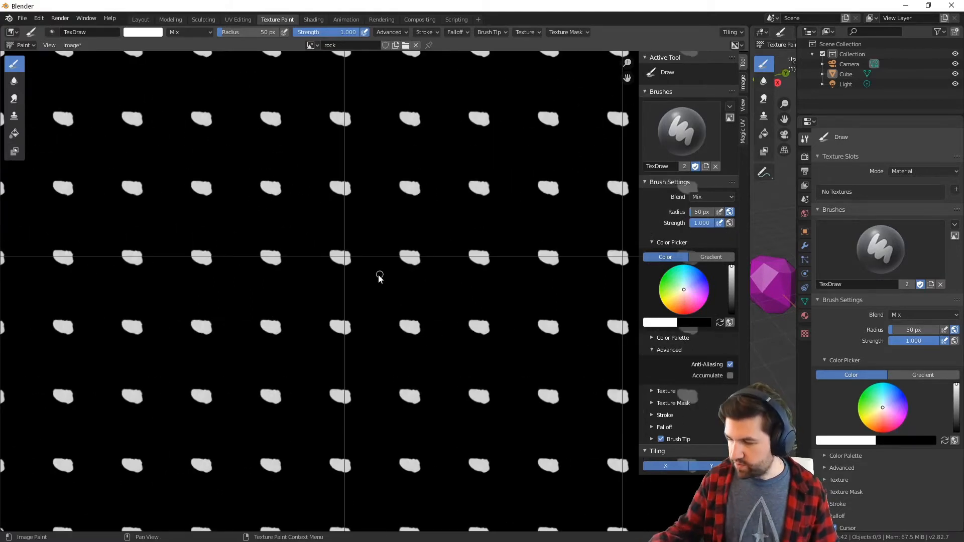
left_click_drag(375, 278, 388, 246)
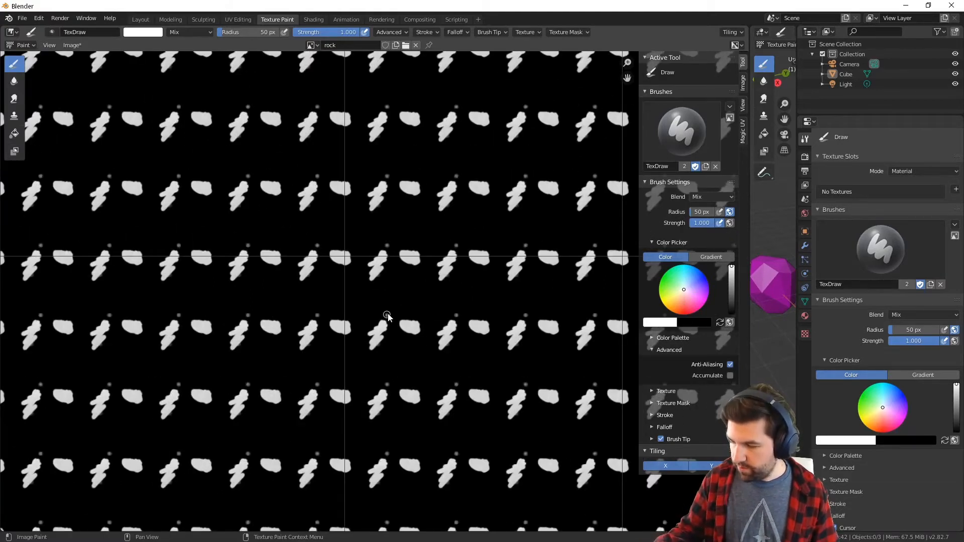
mouse_move(387, 318)
left_mouse_down()
mouse_move(383, 328)
mouse_move(339, 295)
mouse_move(412, 287)
mouse_move(388, 295)
mouse_move(417, 314)
mouse_move(357, 318)
left_mouse_up()
left_click_drag(371, 301, 367, 316)
mouse_move(360, 265)
left_mouse_down()
mouse_move(360, 274)
mouse_move(404, 274)
left_mouse_up()
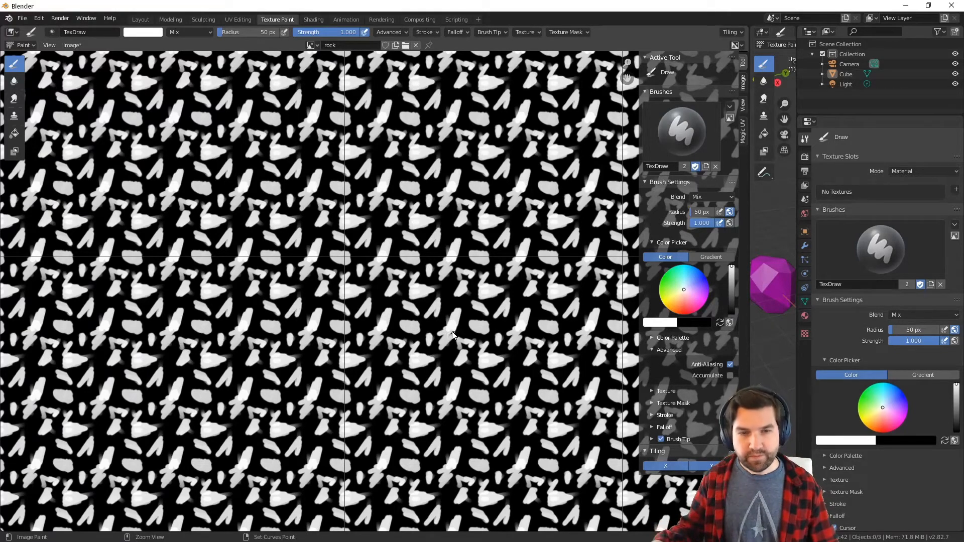
Undo all the tiled test strokes until the rock image is plain black
key("ctrl+z")
key("ctrl+z")
key("ctrl+z")
key("ctrl+z")
key("ctrl+z")
key("ctrl+z")
key("ctrl+z")
key("ctrl+z")
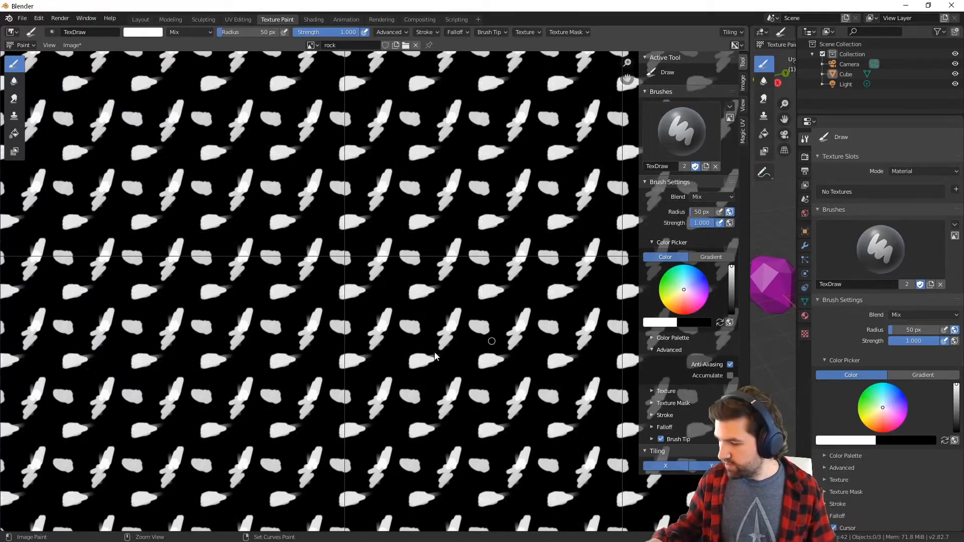
key("ctrl+z")
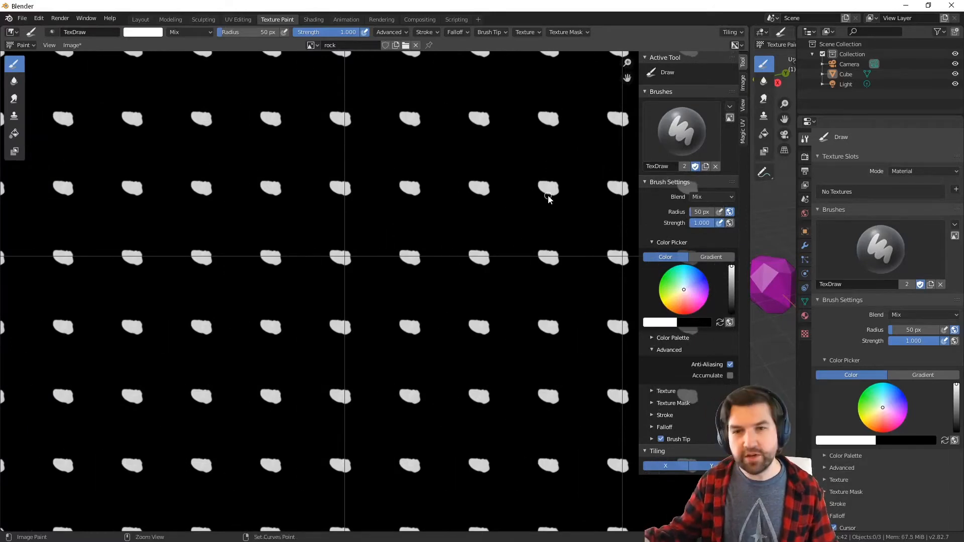
key("ctrl+z")
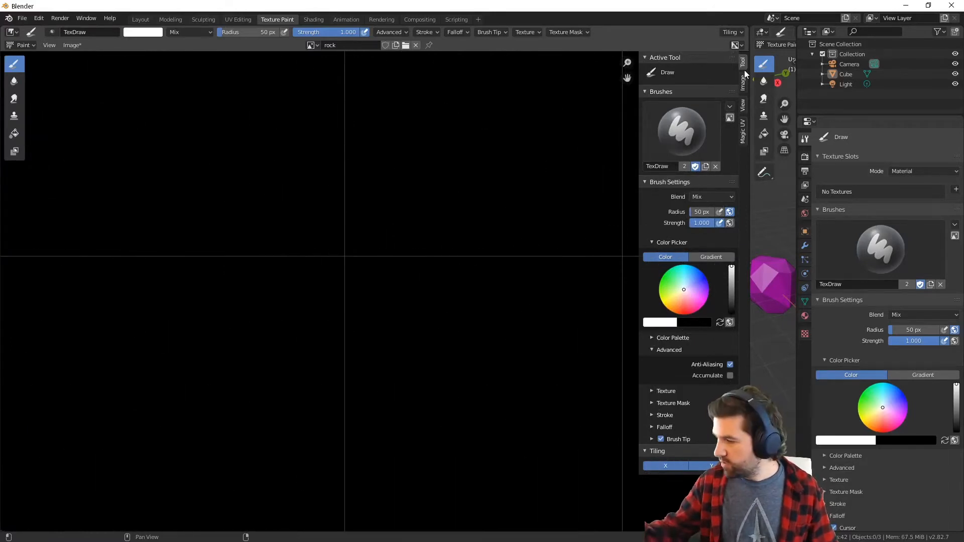
Turn off Repeat Image in the display settings to work on a single tile
left_click(742, 111)
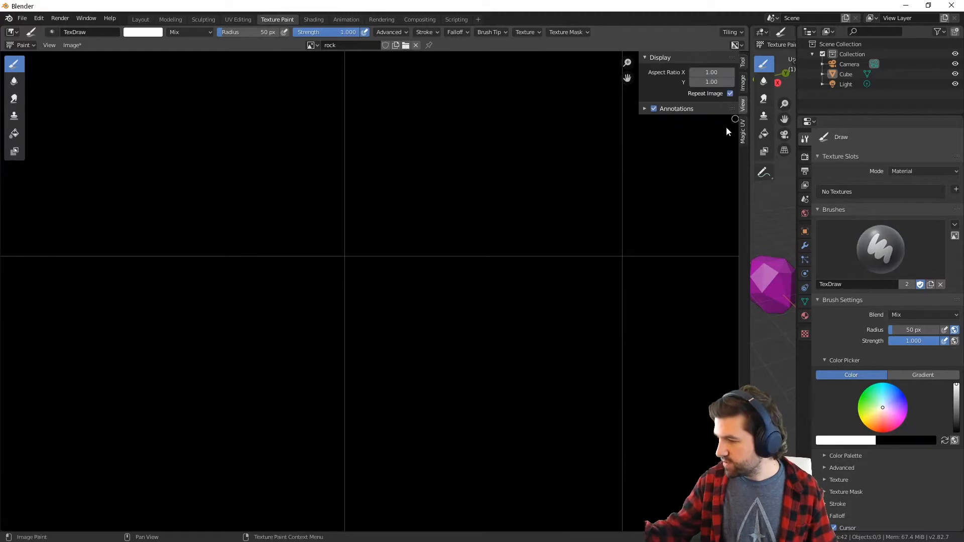
left_click(731, 93)
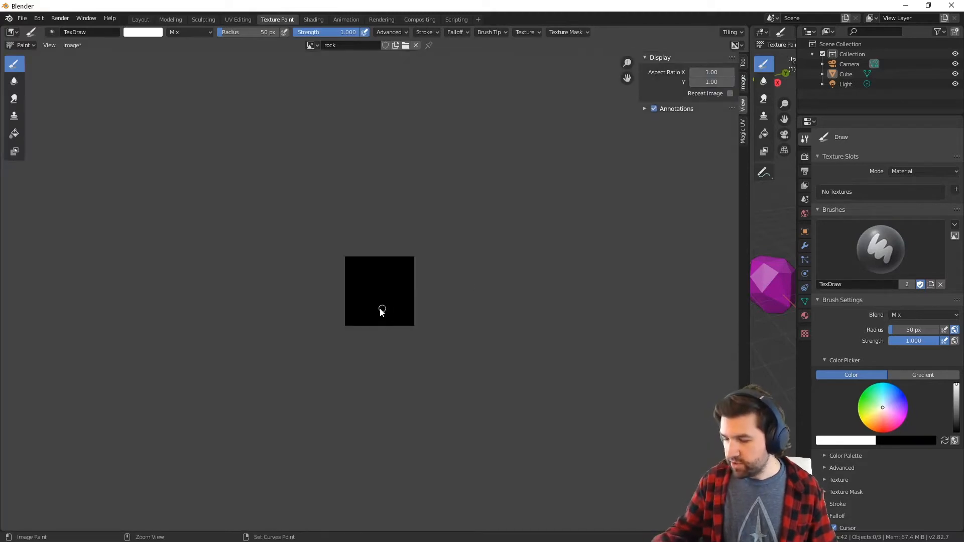
scroll(418, 340, "up", 4)
scroll(454, 329, "up", 2)
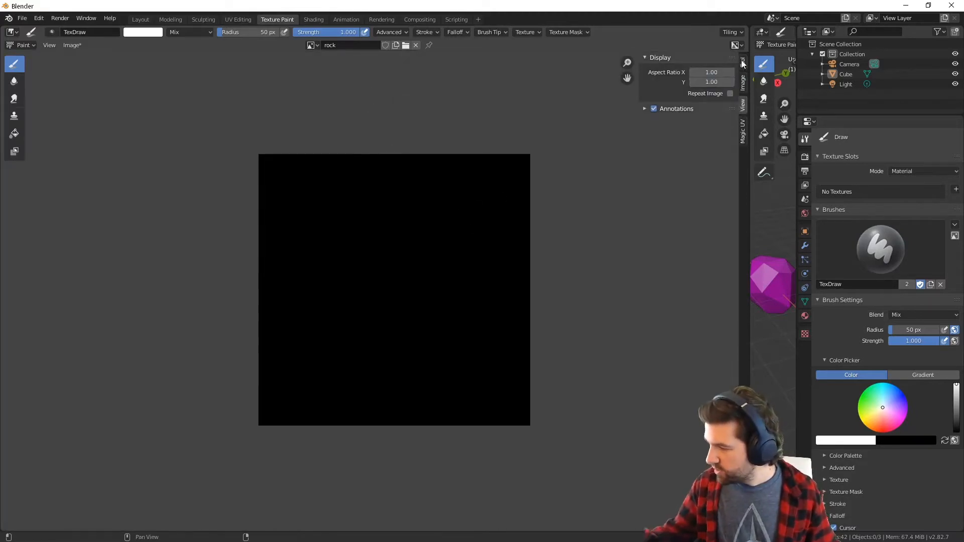
Set the Draw and Fill brush colours to dark grey and fill the entire rock image with it
left_click(742, 62)
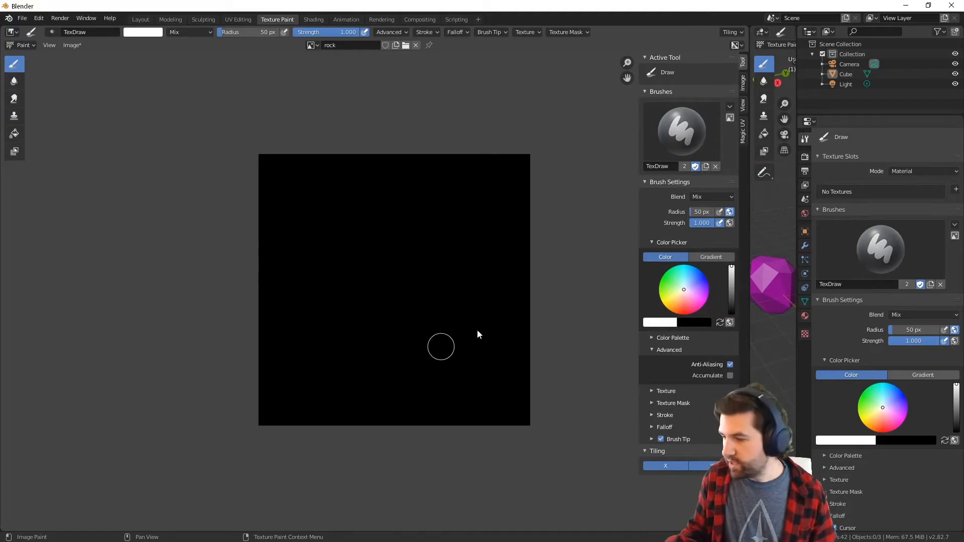
left_click(732, 298)
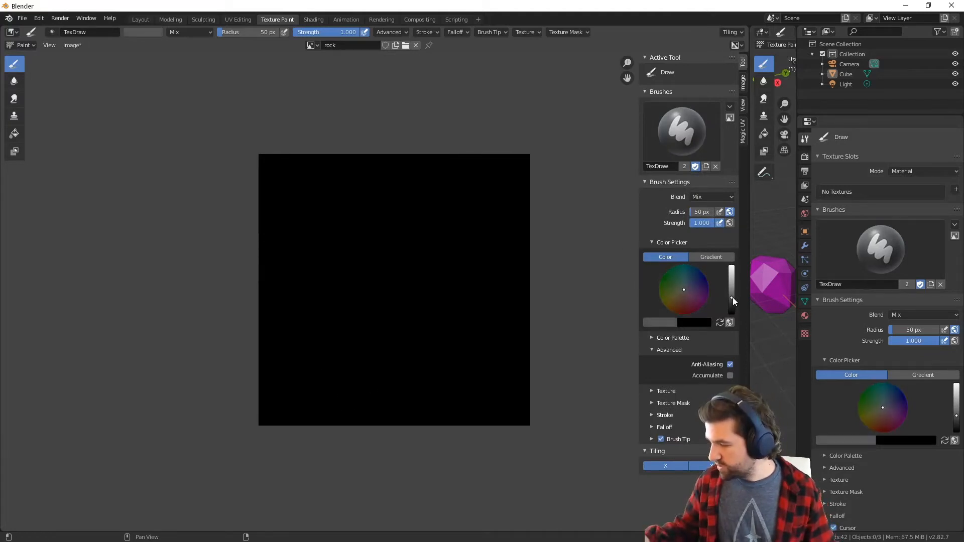
left_click(15, 134)
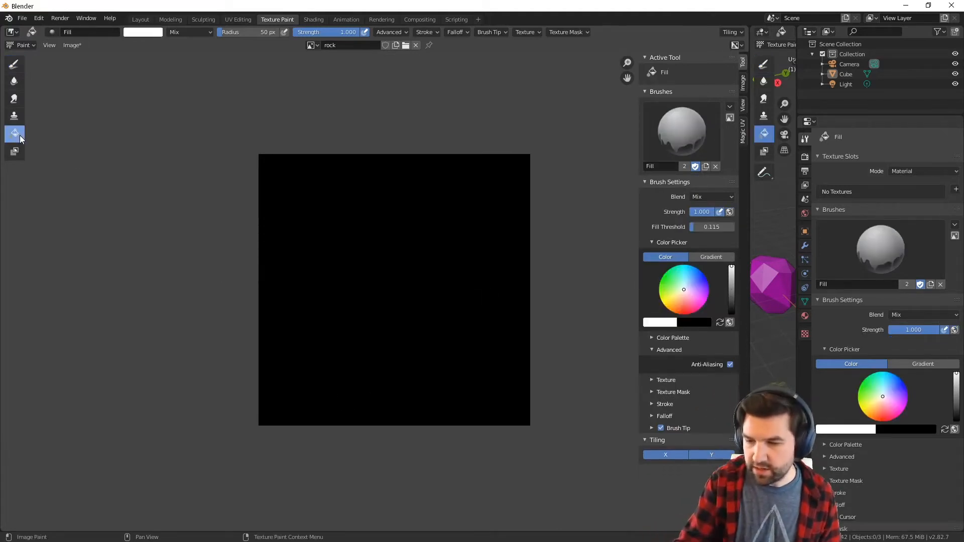
left_click(731, 298)
left_click(435, 367)
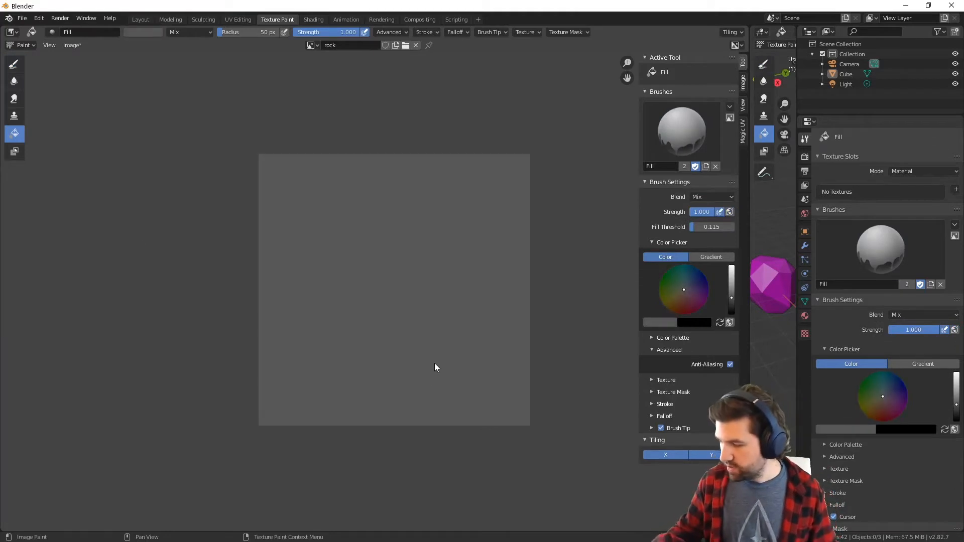
Adjust the Fill brush colour to a slightly darker grey and refill the whole rock image with it
left_click(732, 308)
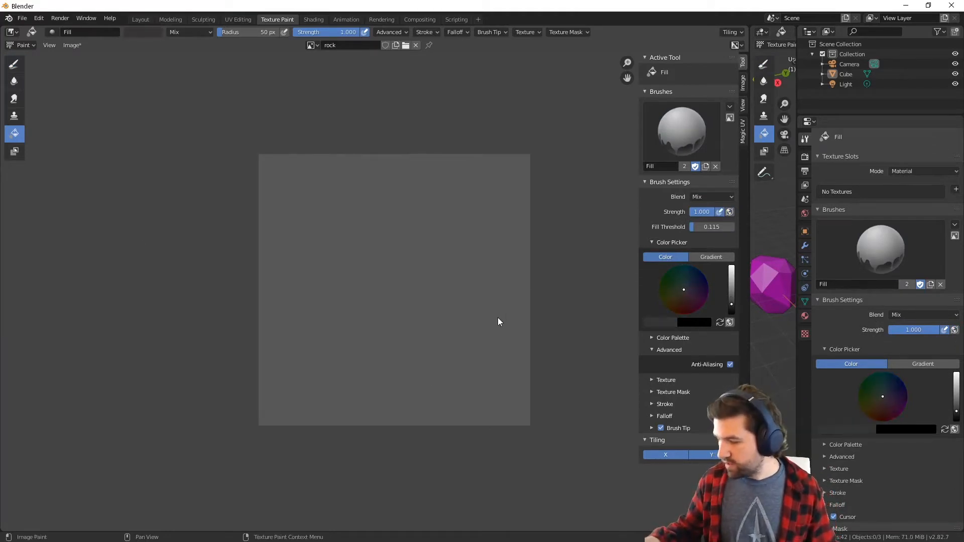
left_click(473, 369)
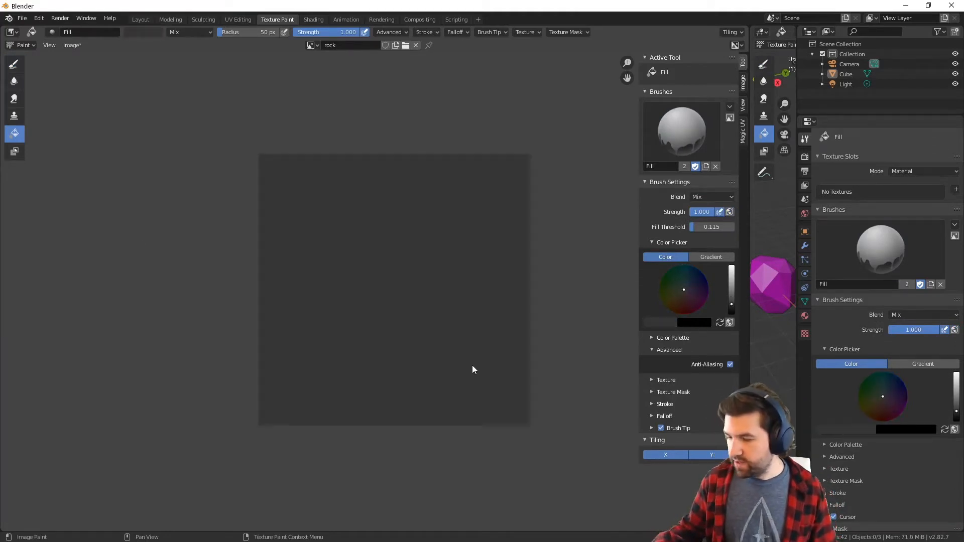
left_click(732, 300)
left_click(451, 317)
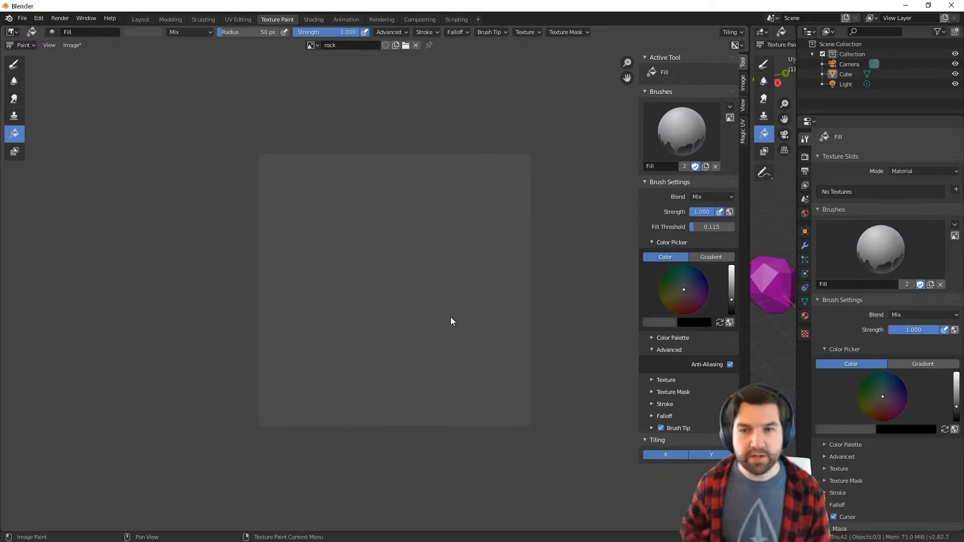
With the Draw brush set to a darker grey, dab scattered dark spots across the whole rock image
left_click(14, 64)
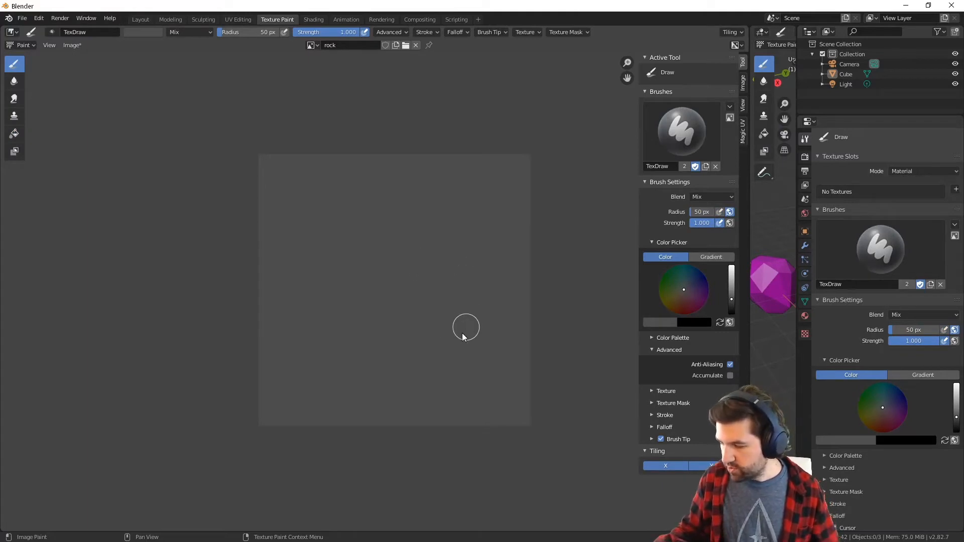
left_click_drag(732, 301, 732, 306)
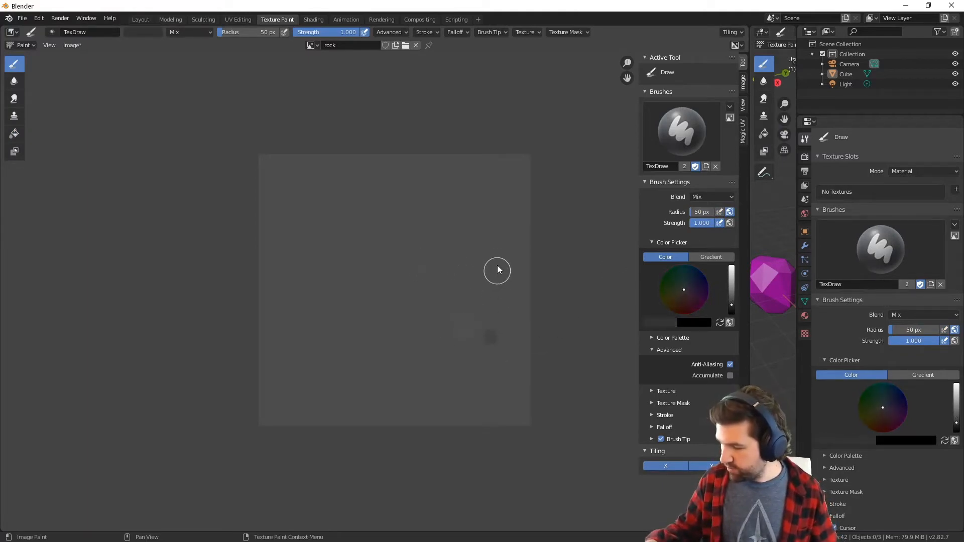
left_click(335, 255)
left_click(390, 224)
left_click(413, 299)
left_click(425, 346)
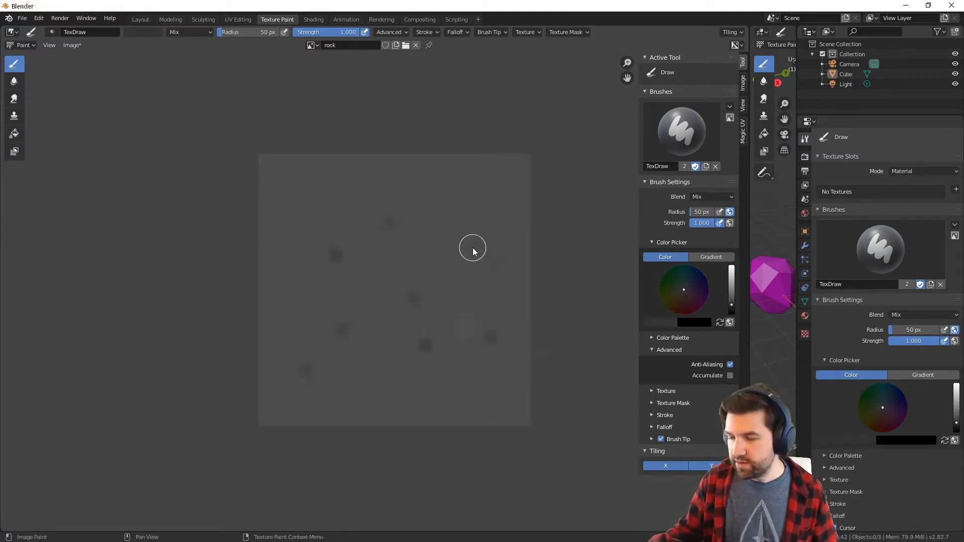
left_click(472, 248)
left_click(462, 219)
left_click(315, 213)
left_click(271, 209)
left_click(292, 312)
left_click(321, 366)
left_click(393, 400)
left_click(456, 363)
left_click(479, 298)
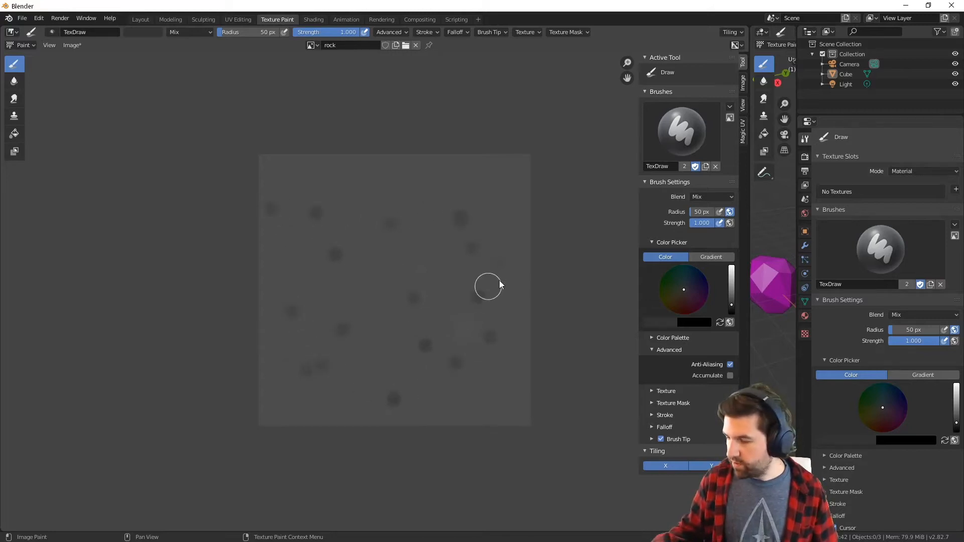
Enlarge the 3D viewport and give the rock model a new material with the rock image as its Base Color texture
left_click_drag(748, 278, 496, 301)
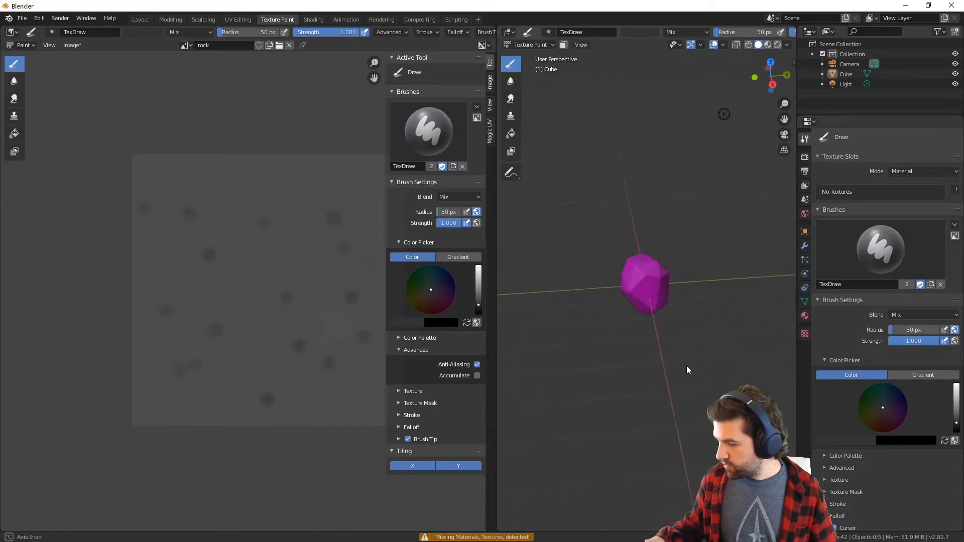
middle_click_drag(686, 366, 734, 324)
left_click(804, 315)
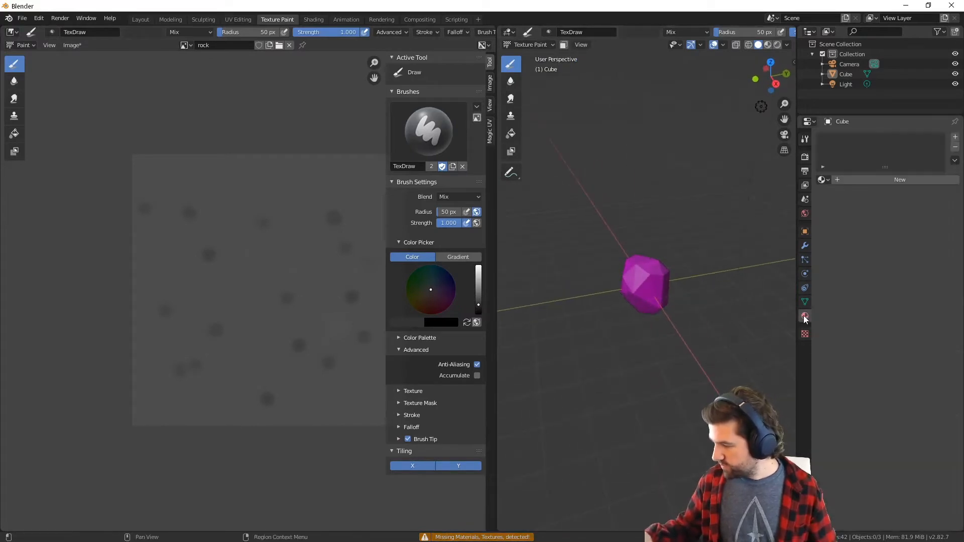
left_click(838, 181)
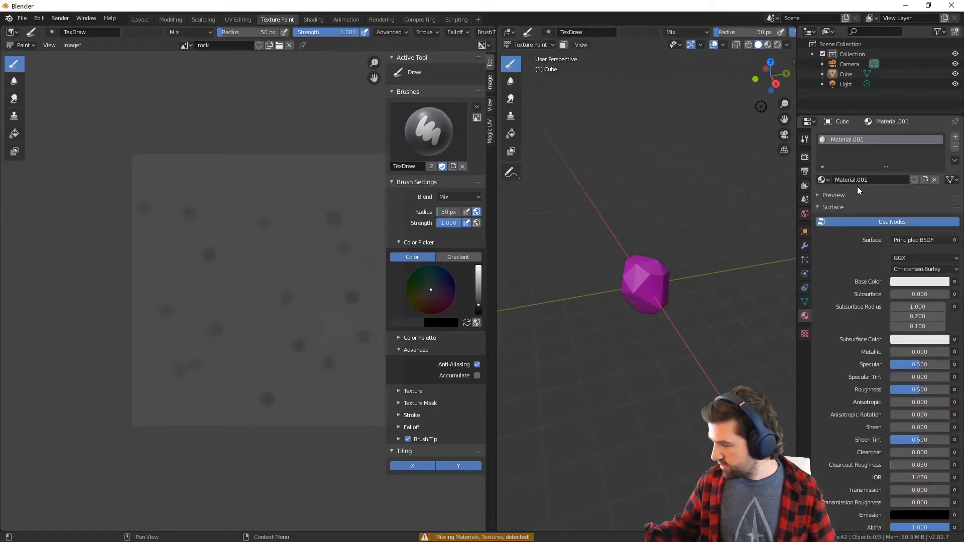
left_click(948, 282)
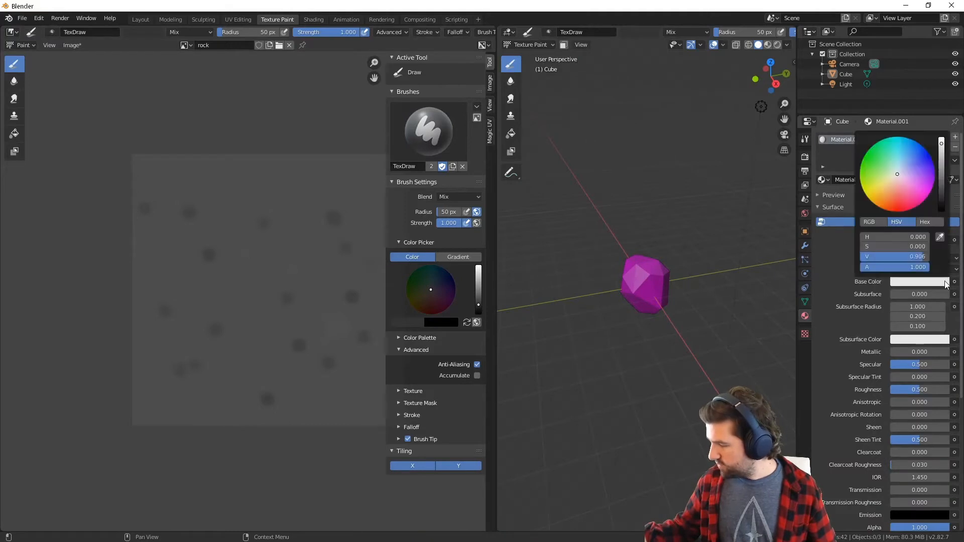
left_click(955, 283)
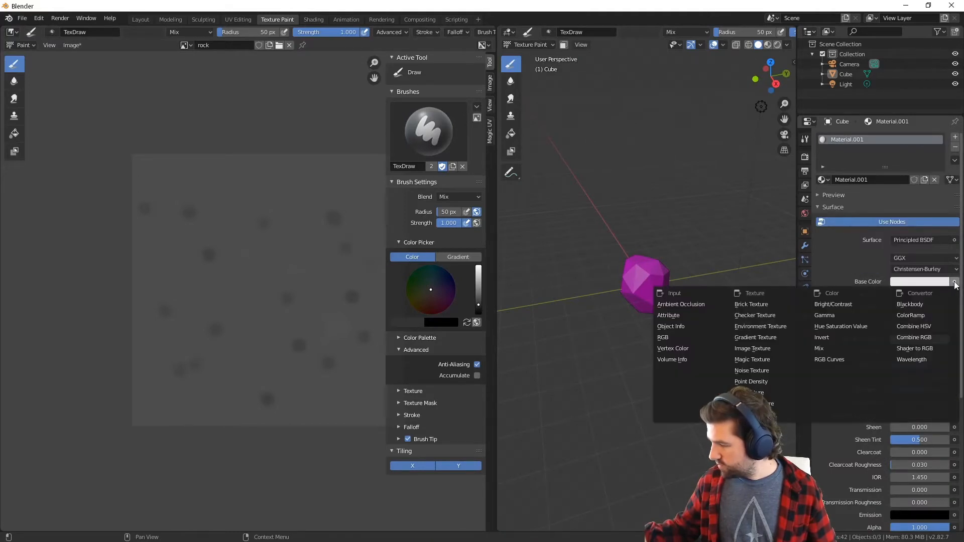
left_click(763, 348)
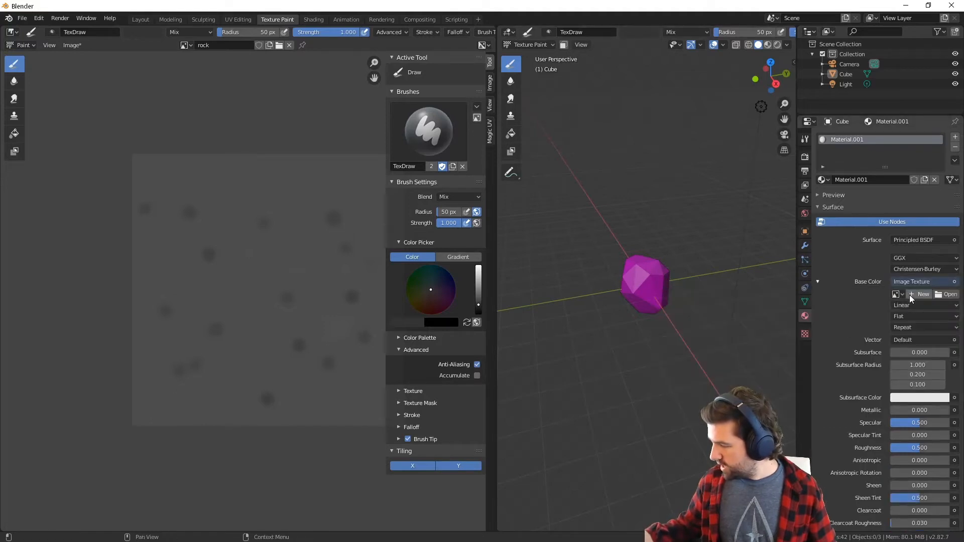
left_click(897, 294)
left_click(821, 318)
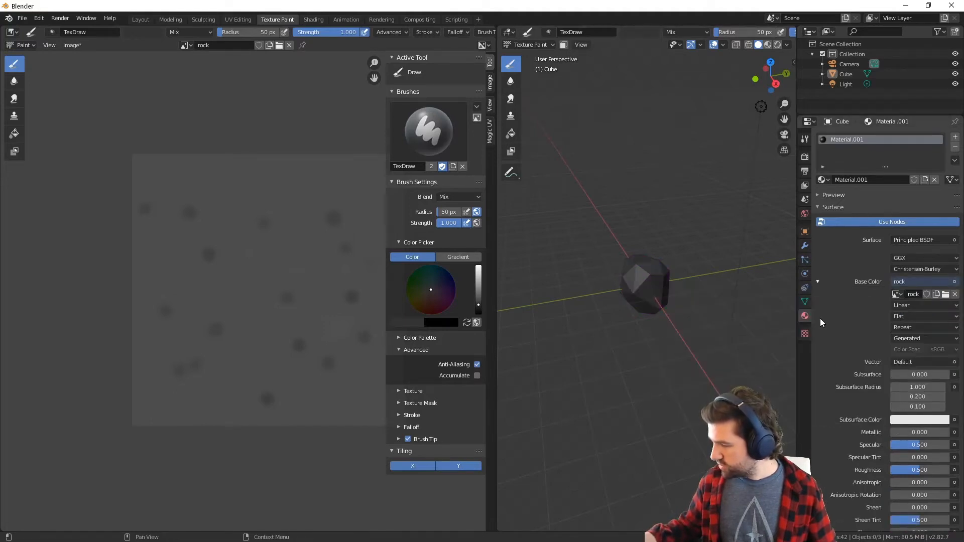
Switch the 3D viewport to Material Preview shading and inspect the texture on the rock model from several sides
middle_click_drag(654, 360, 635, 363)
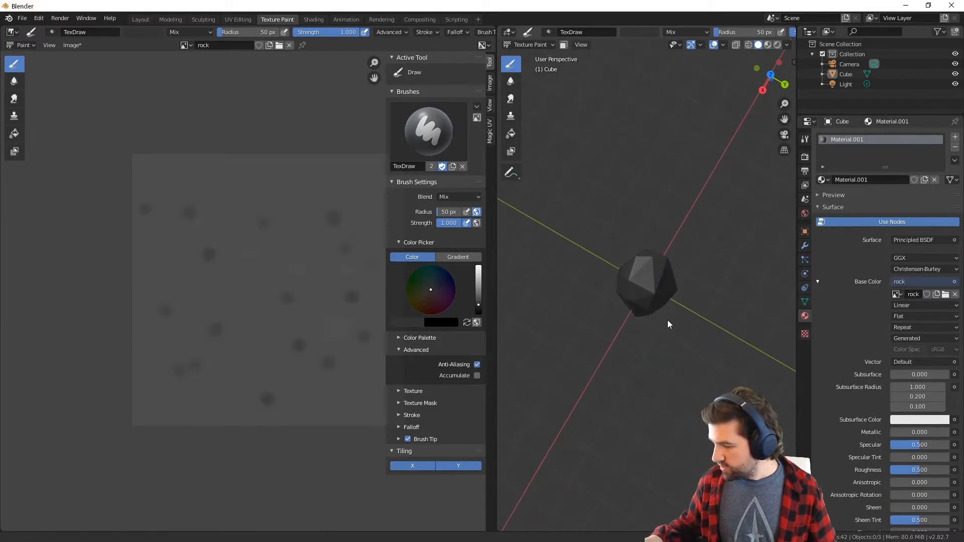
mouse_move(668, 321)
middle_mouse_down("ctrl")
mouse_move(679, 303)
mouse_move(670, 456)
middle_mouse_up("ctrl")
middle_click_drag(676, 261, 680, 380, "ctrl")
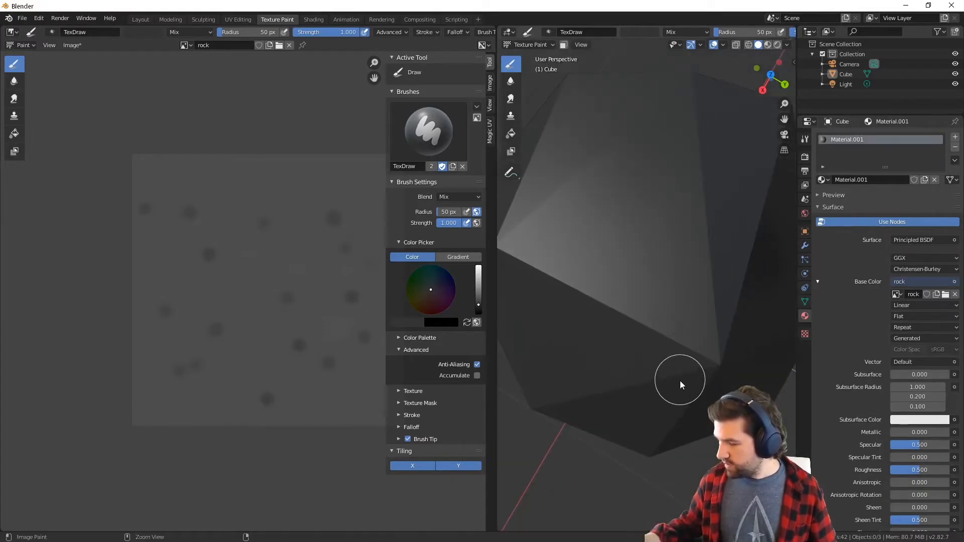
mouse_move(678, 321)
middle_mouse_down("ctrl")
mouse_move(667, 456)
mouse_move(676, 347)
mouse_move(704, 261)
middle_mouse_up("ctrl")
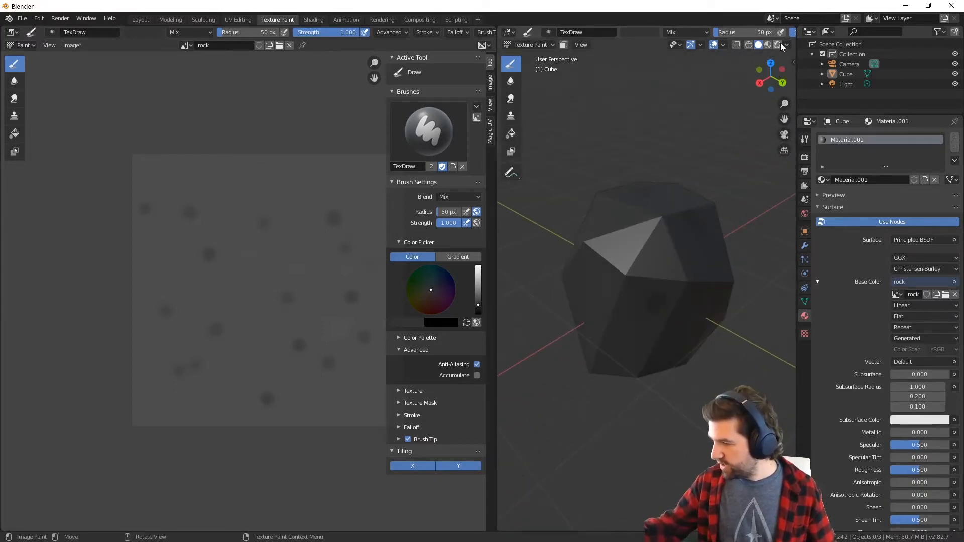
left_click(768, 45)
left_click(787, 45)
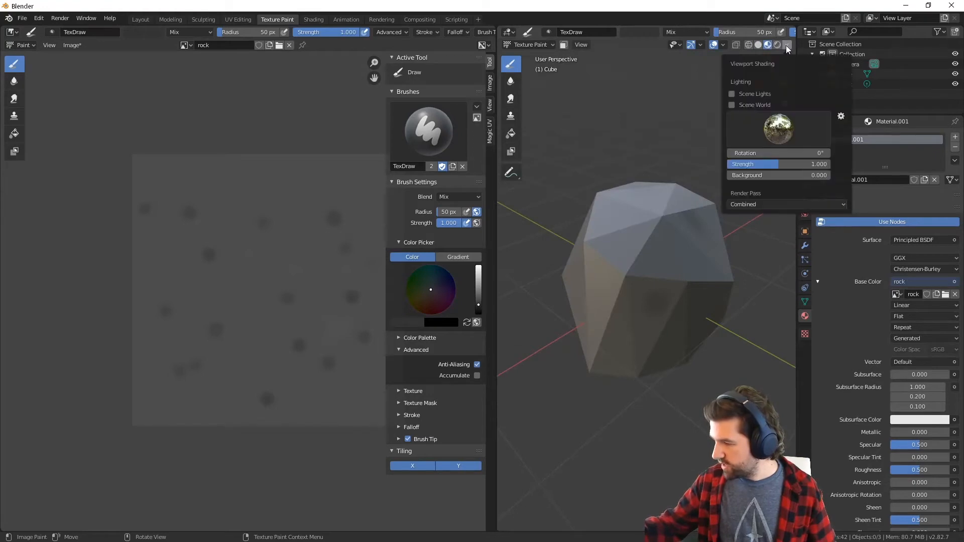
left_click(787, 45)
mouse_move(683, 266)
middle_mouse_down()
mouse_move(704, 332)
mouse_move(650, 358)
mouse_move(736, 318)
mouse_move(662, 306)
mouse_move(635, 362)
middle_mouse_up()
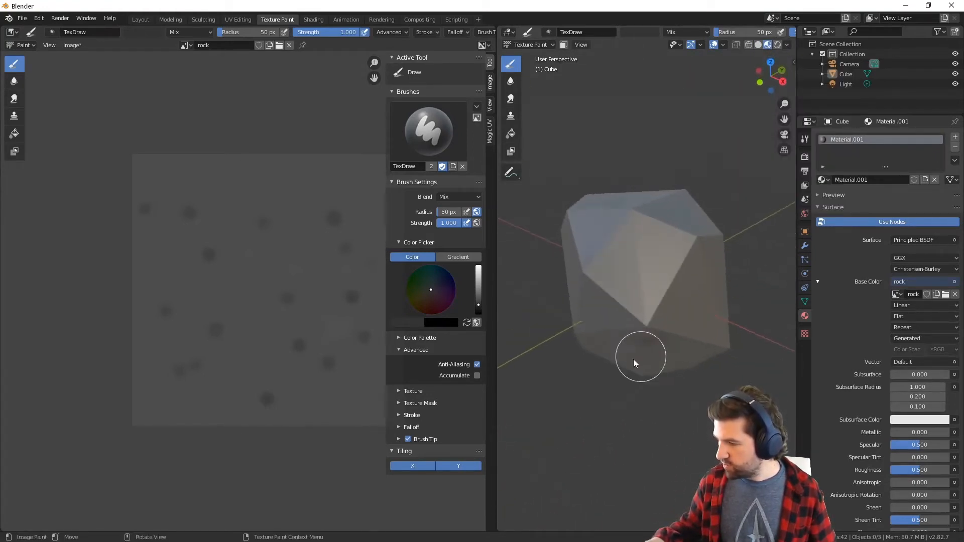
Paint broad dark test strokes in the middle of the rock image and check them on the 3D model
left_click_drag(312, 314, 323, 325)
mouse_move(262, 303)
left_mouse_down()
mouse_move(237, 288)
mouse_move(274, 242)
left_mouse_up()
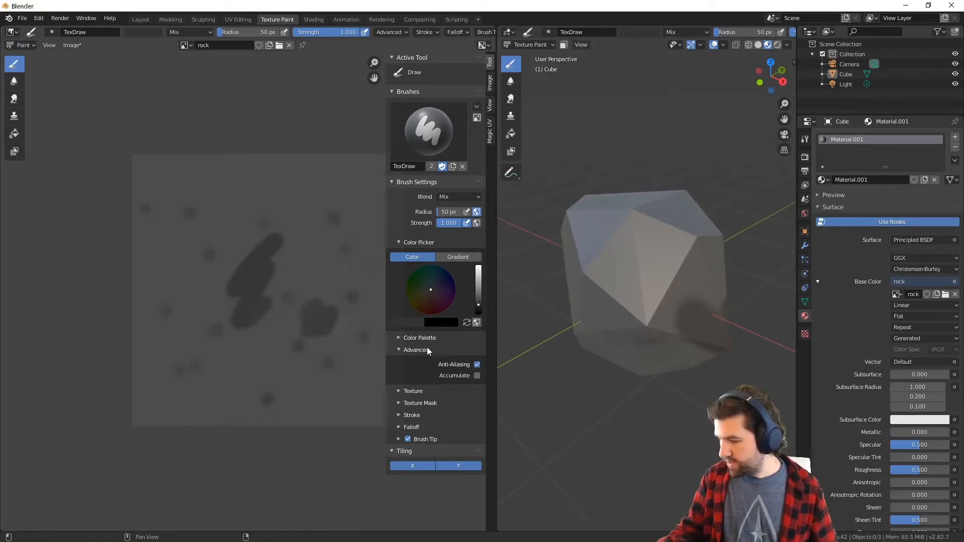
mouse_move(651, 375)
middle_mouse_down()
mouse_move(592, 374)
mouse_move(686, 303)
mouse_move(689, 211)
mouse_move(661, 272)
mouse_move(624, 319)
mouse_move(618, 312)
middle_mouse_up()
left_click_drag(325, 278, 302, 332)
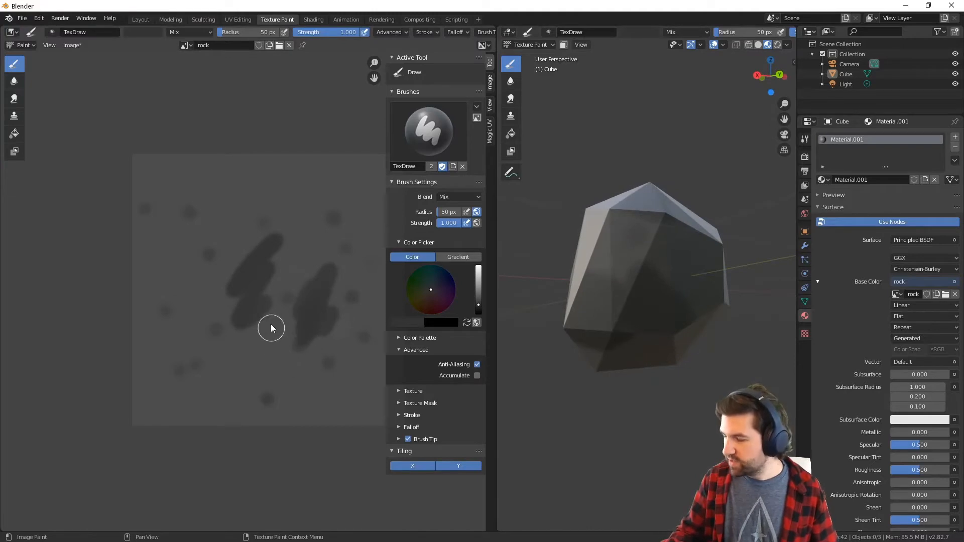
left_click_drag(273, 233, 279, 272)
middle_click_drag(598, 336, 677, 401)
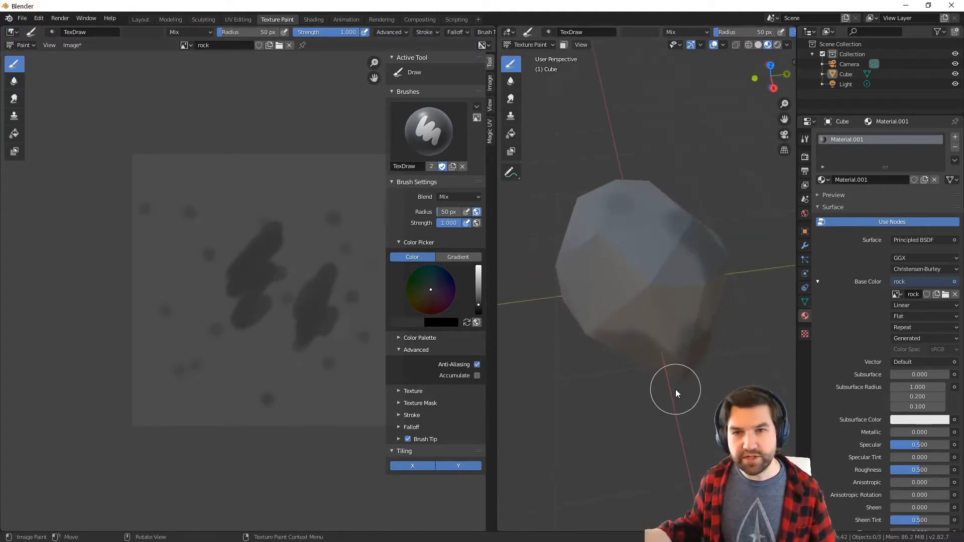
Undo the broad dark test strokes on the rock image
key("ctrl+z")
key("ctrl+z")
key("ctrl+z")
key("ctrl+z")
key("ctrl+z")
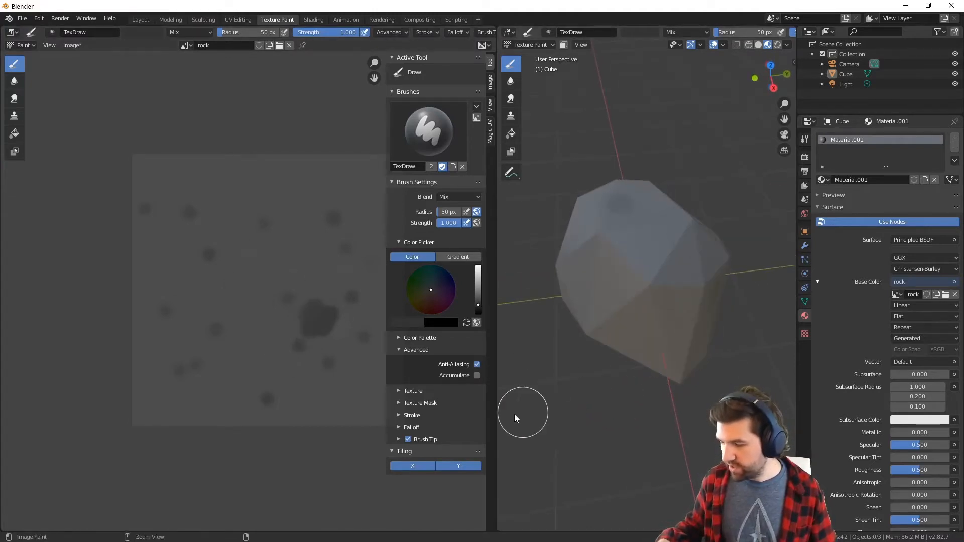
Dab a few more dark spots into the empty areas in the middle and upper part of the rock image
left_click(308, 270)
left_click(293, 198)
left_click(233, 278)
left_click(209, 184)
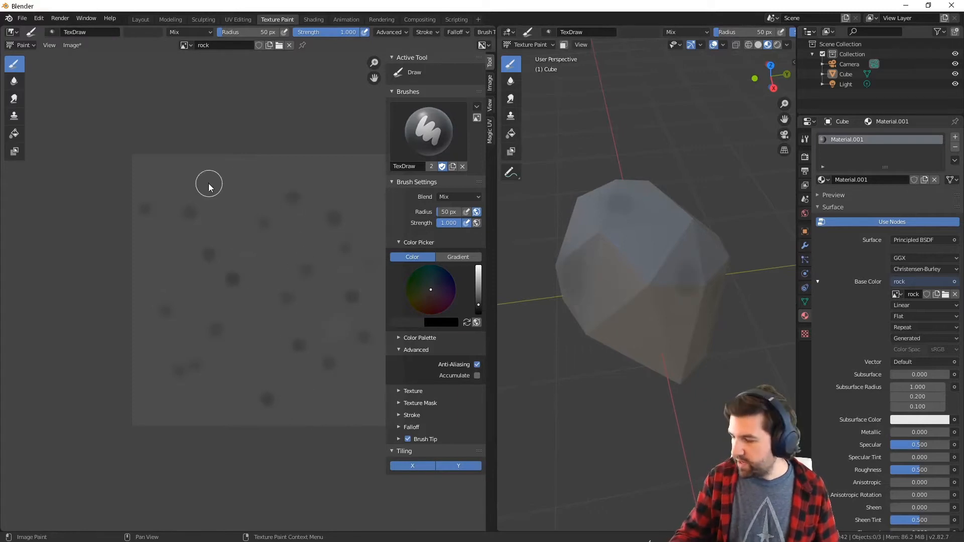
left_click(344, 179)
Undo the latest dark dabs on the rock image and bring the whole tile into view
key("ctrl+z")
key("ctrl+z")
key("ctrl+z")
key("ctrl+z")
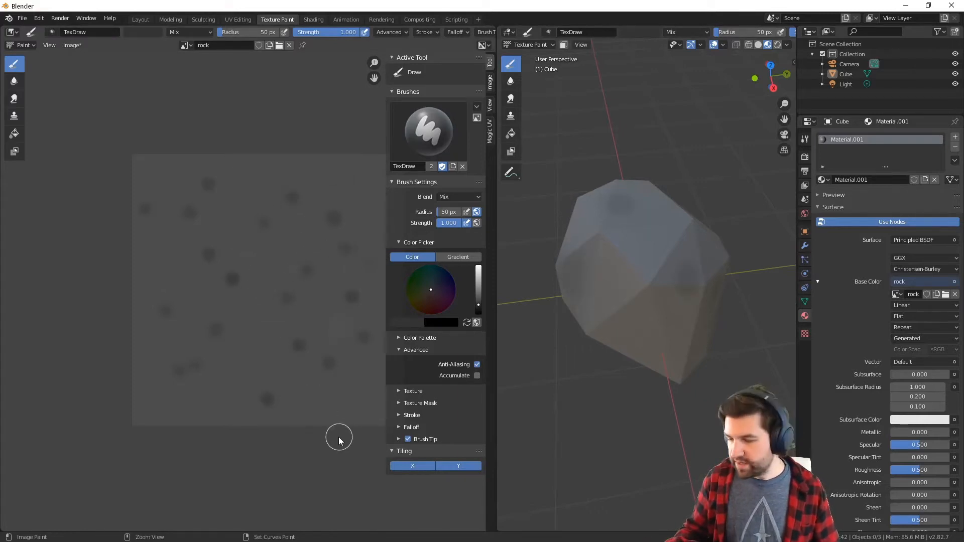
key("ctrl+z")
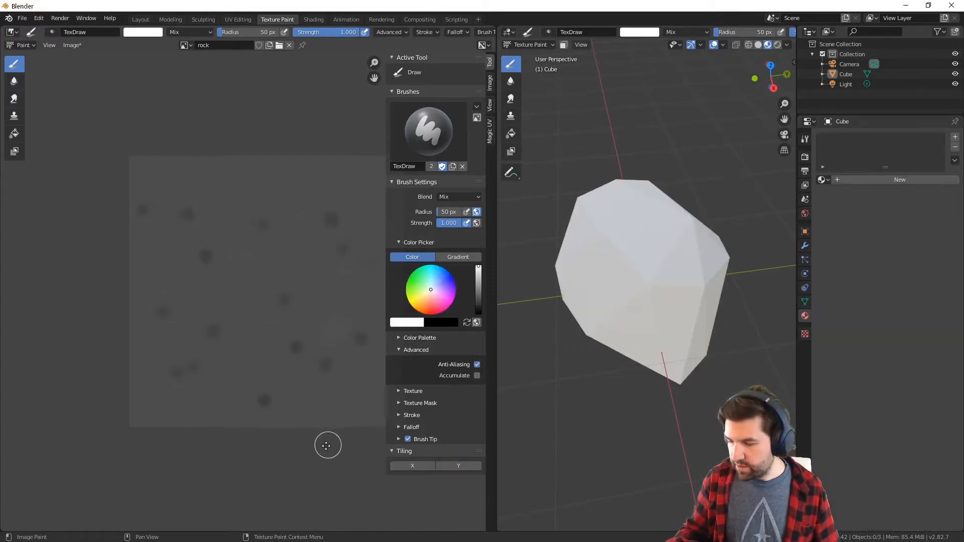
middle_click_drag(326, 446, 256, 451)
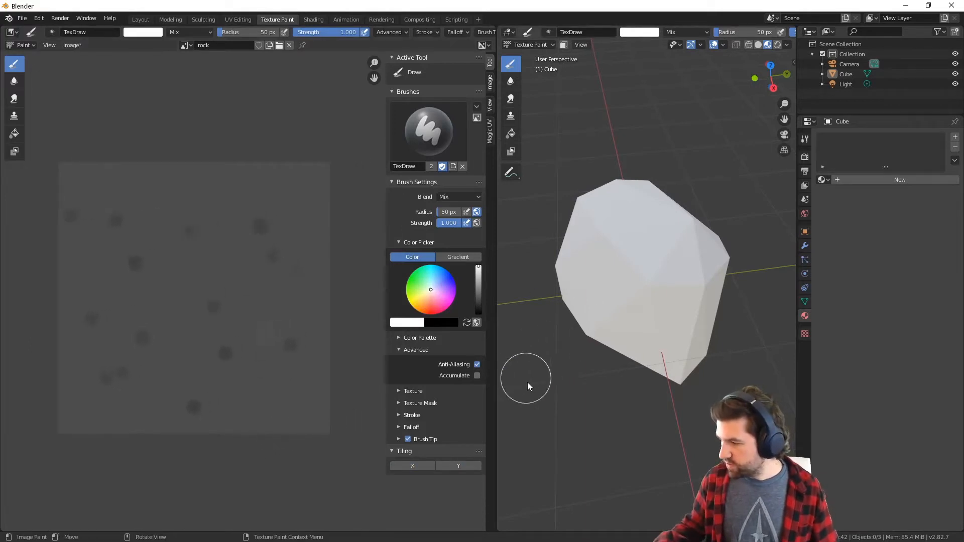
Select the Cube, create a new material for it and use the rock image as its Base Color texture
left_click(805, 302)
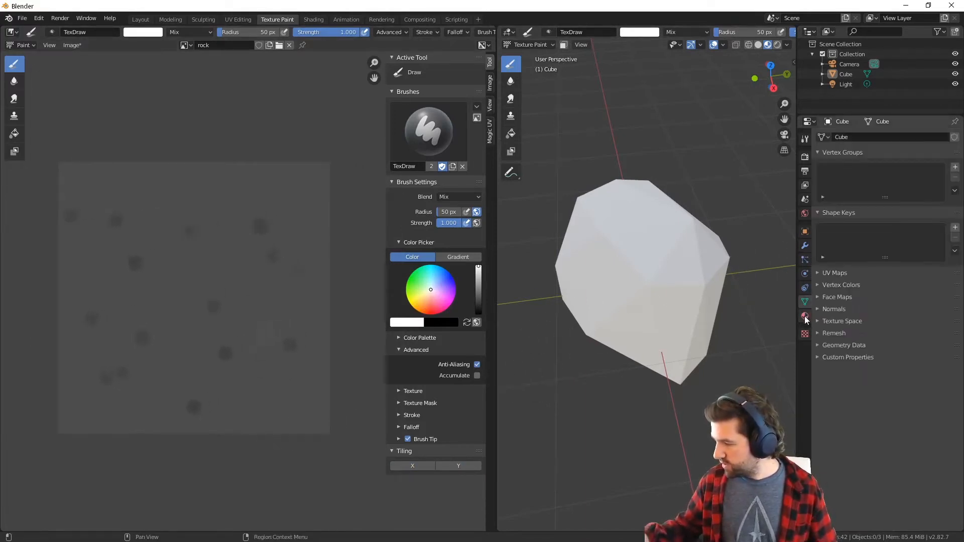
left_click(805, 315)
left_click(661, 324)
middle_click_drag(662, 324, 688, 316)
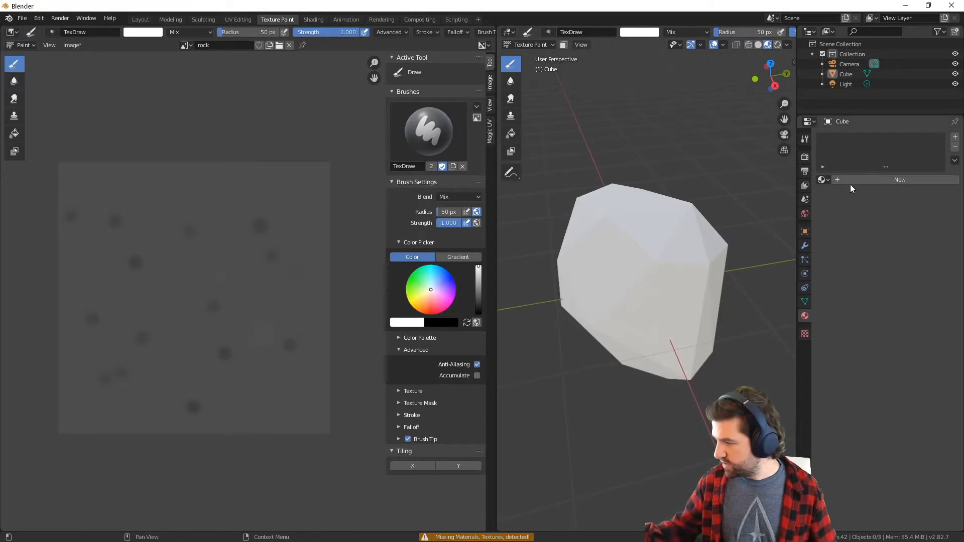
left_click(844, 73)
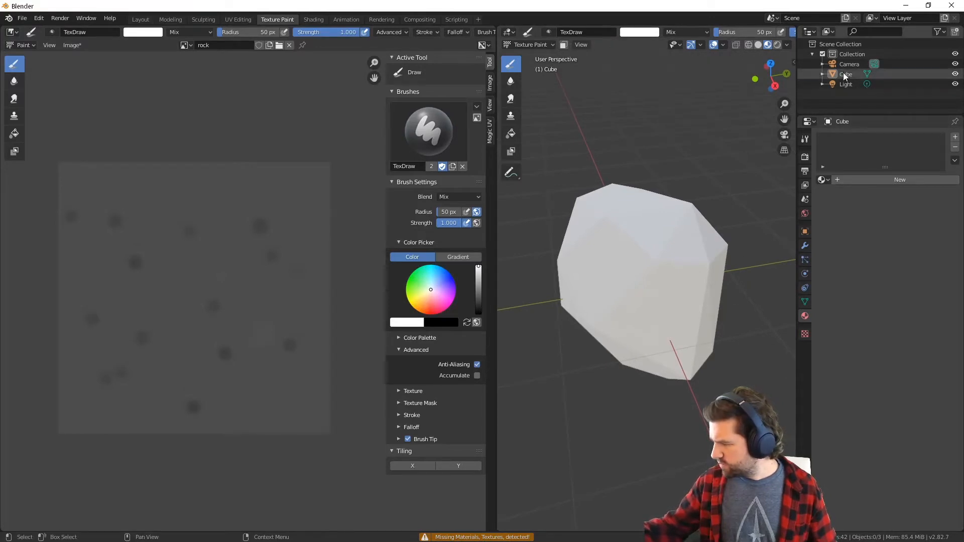
left_click(847, 181)
left_click(955, 282)
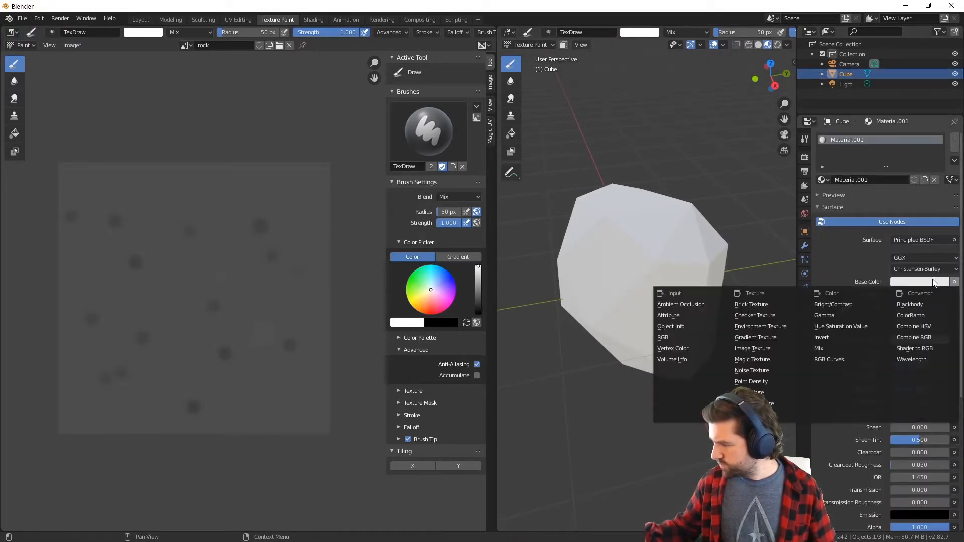
left_click(758, 346)
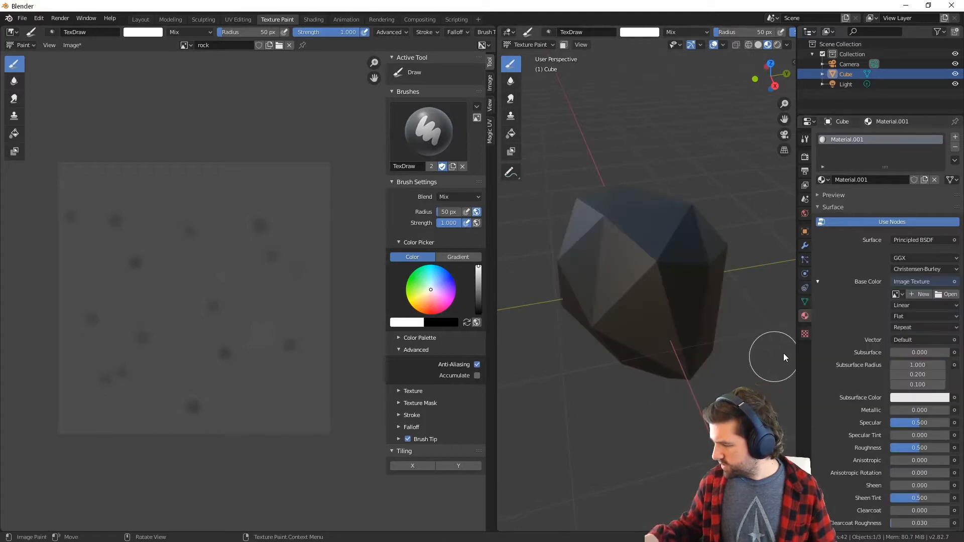
left_click(896, 294)
left_click(818, 320)
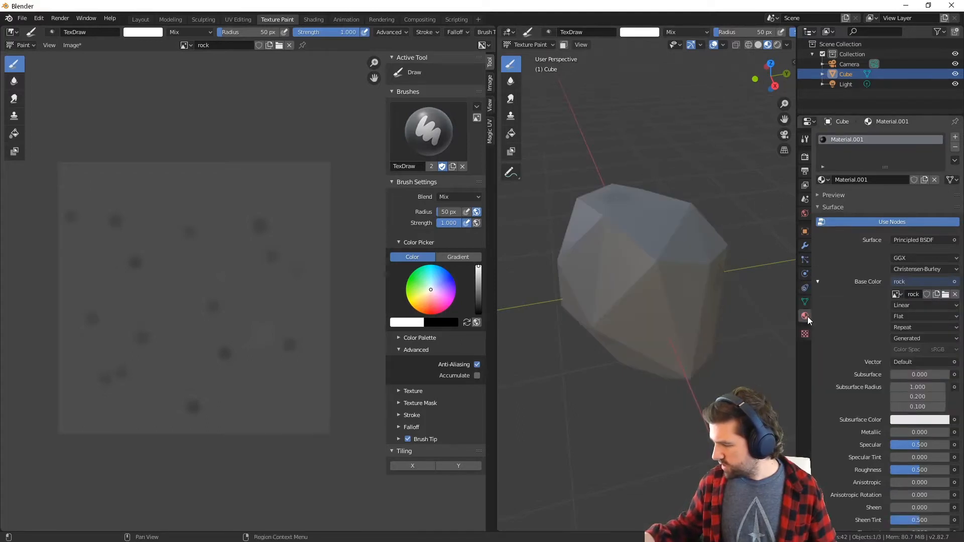
Inspect the textured rock from another side and widen the image editor for painting
middle_click_drag(703, 362, 502, 377)
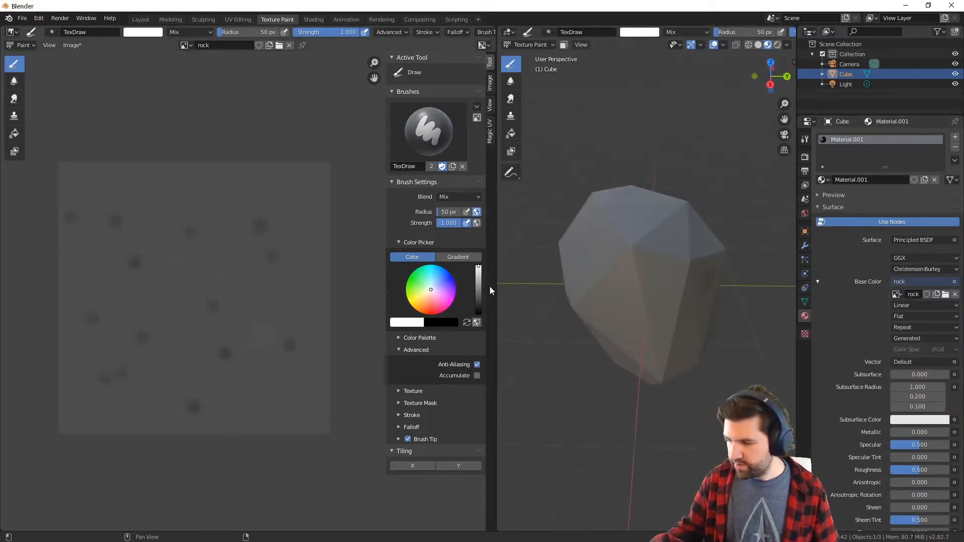
left_click_drag(496, 287, 683, 274)
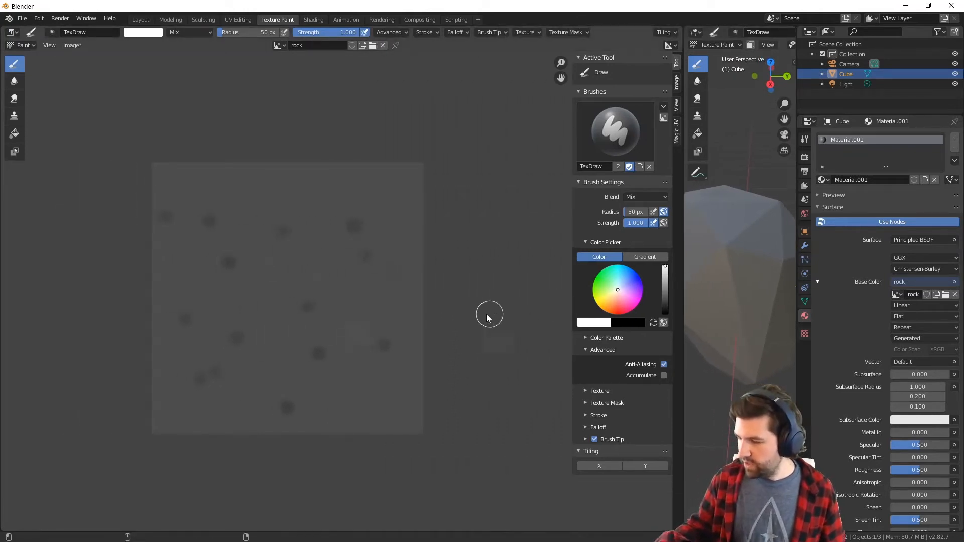
Pick a medium gray brush color and set the brush's stroke method to Dots
middle_click_drag(407, 336, 461, 357)
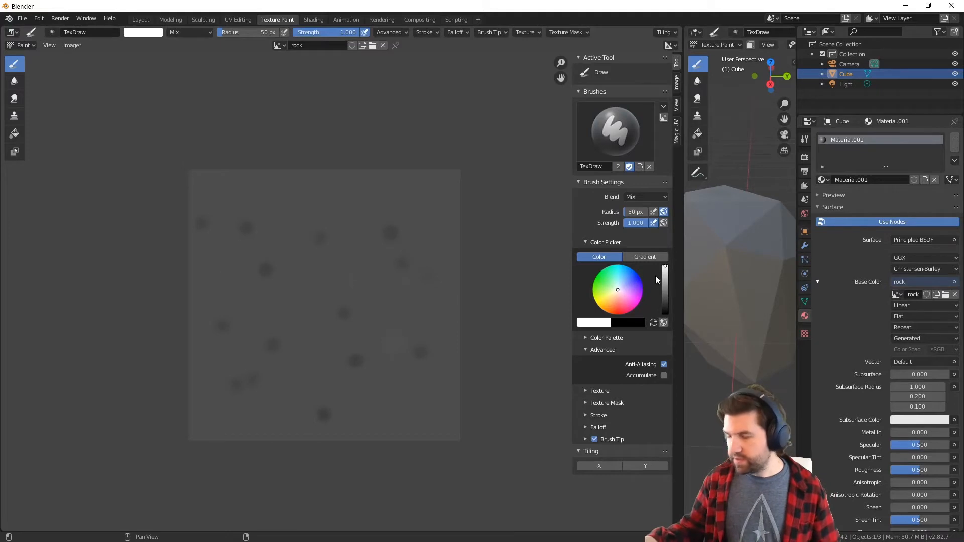
left_click(665, 300)
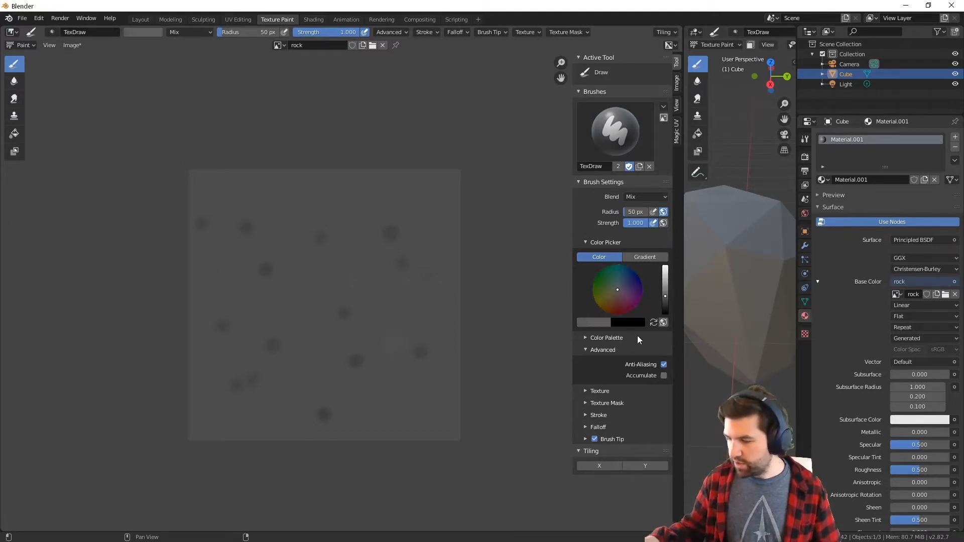
left_click(585, 415)
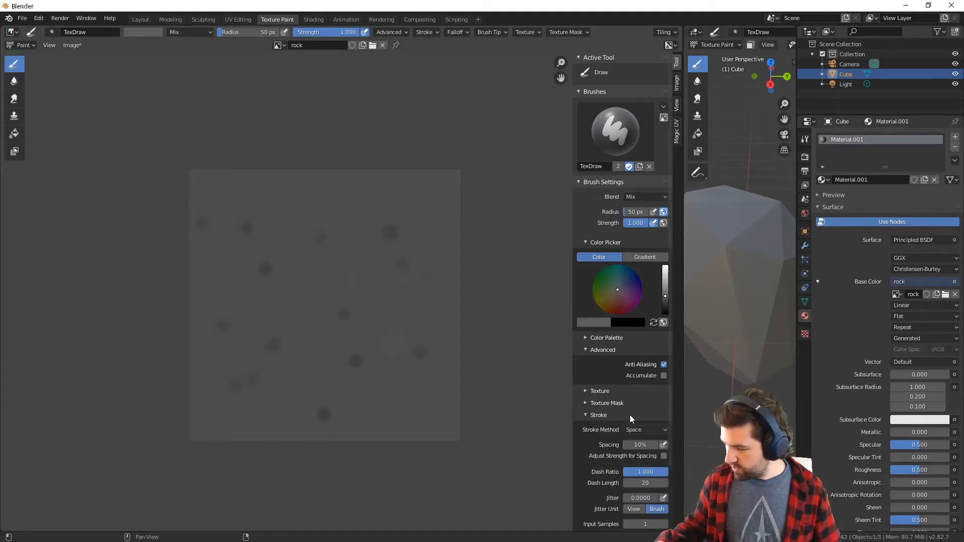
scroll(670, 456, "down", 1)
scroll(671, 456, "down", 1)
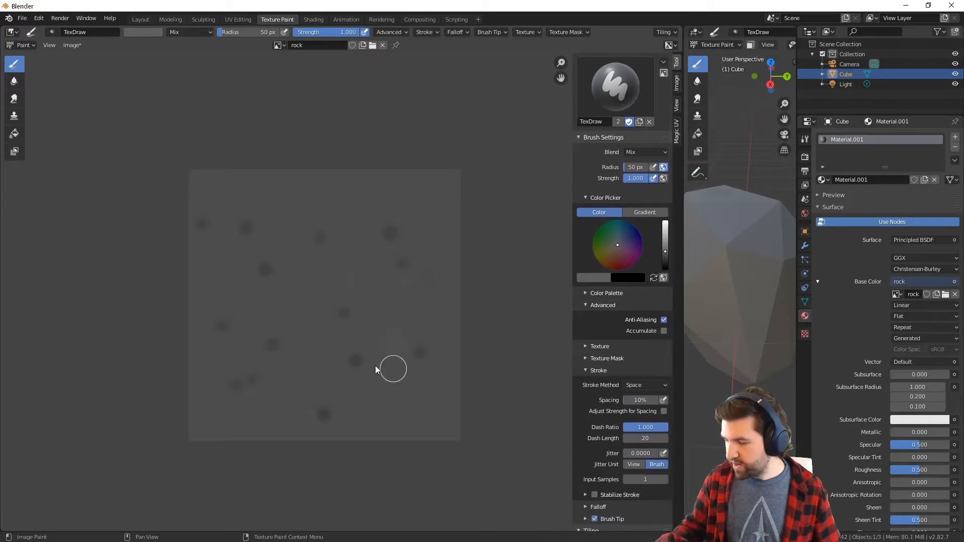
mouse_move(391, 368)
left_mouse_down()
mouse_move(306, 287)
mouse_move(323, 254)
mouse_move(376, 365)
mouse_move(387, 323)
mouse_move(318, 315)
mouse_move(336, 211)
mouse_move(421, 242)
mouse_move(435, 266)
left_mouse_up()
key("ctrl+z")
left_click(646, 385)
left_click(638, 406)
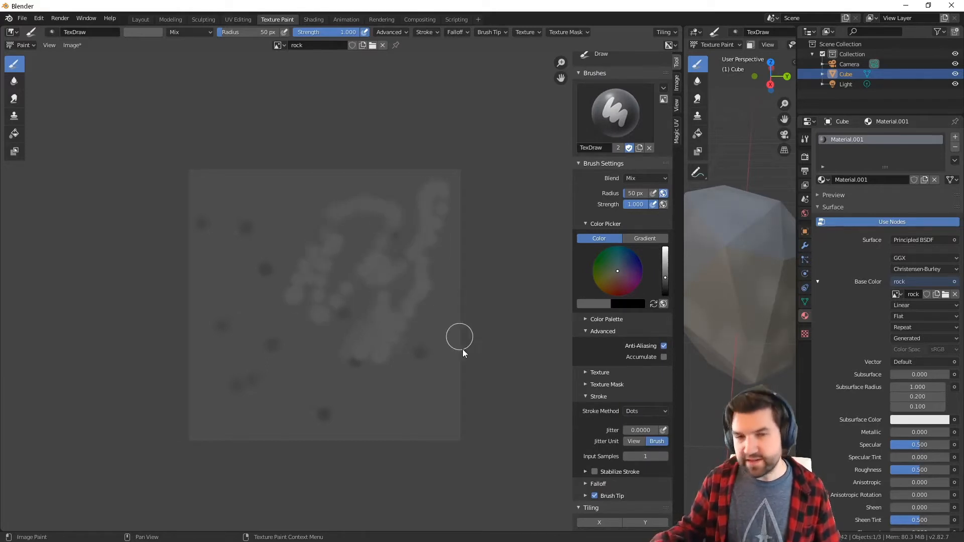
Undo the test strokes on the rock image and set the brush jitter to 2.0
key("ctrl+z")
key("ctrl+z")
left_click_drag(641, 431, 678, 424)
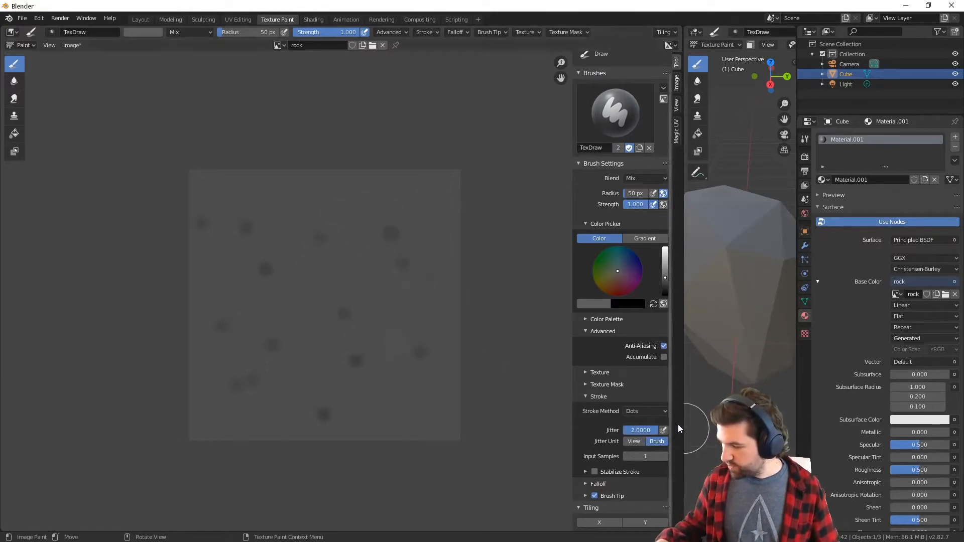
Try a jittered stroke, undo it, and set the brush radius to 202 px and strength to 0.224
mouse_move(352, 311)
left_mouse_down()
mouse_move(387, 279)
mouse_move(200, 325)
mouse_move(283, 271)
left_mouse_up()
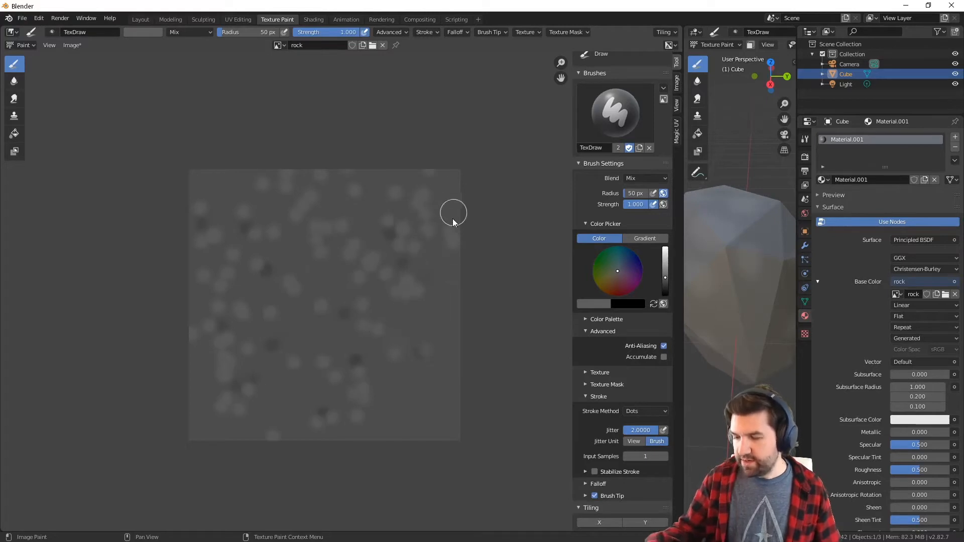
key("ctrl+z")
key("f")
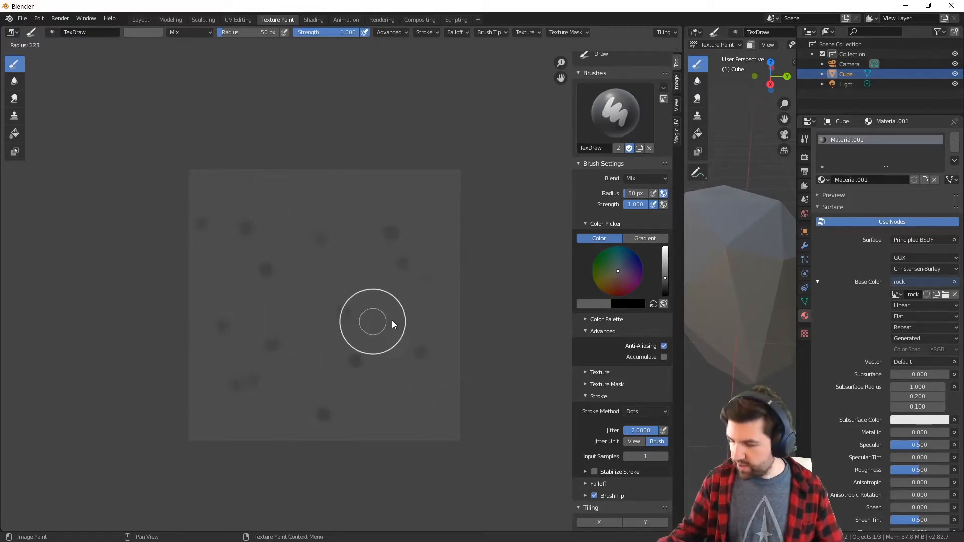
left_click(412, 318)
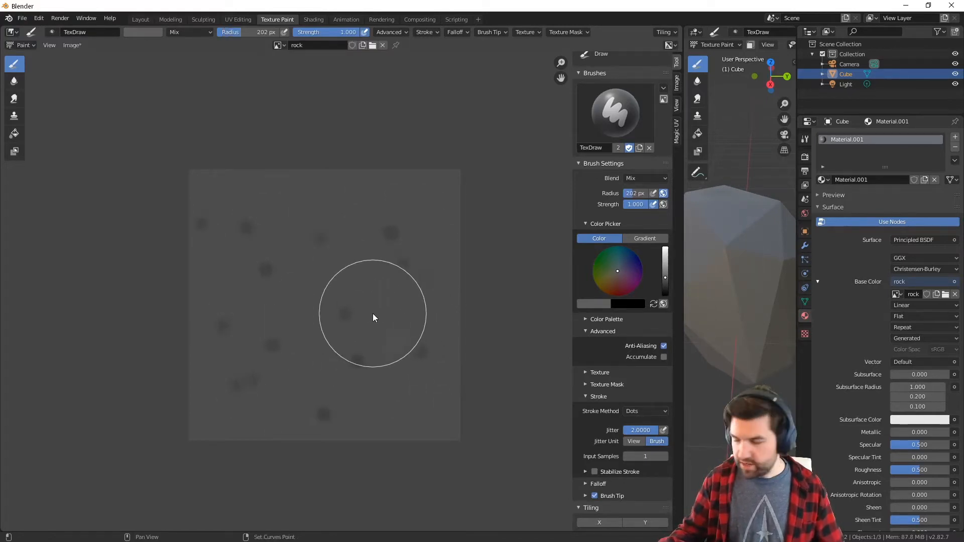
key("shift+f")
left_click(309, 325)
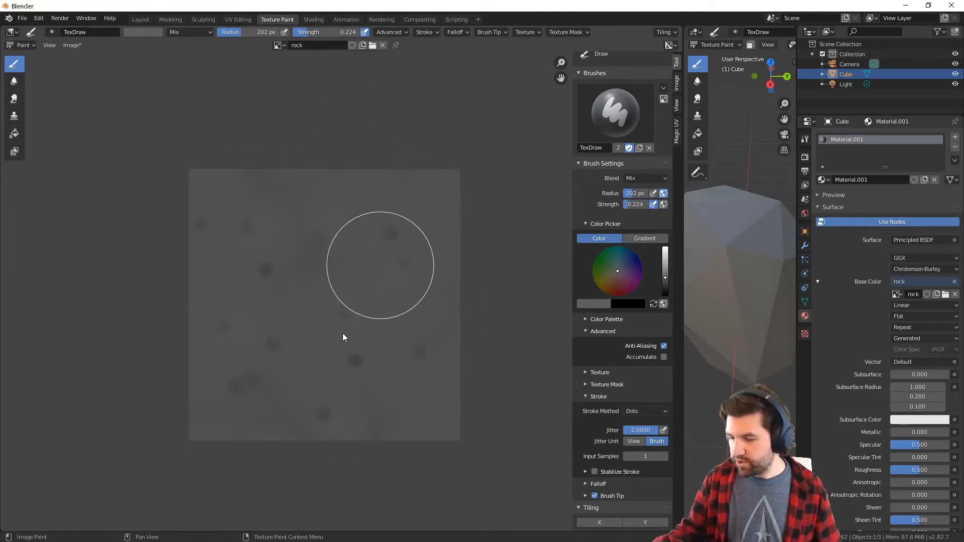
Build up large soft blotches across the whole rock image, alternating the brush color between dark and light gray
left_click_drag(665, 277, 665, 288)
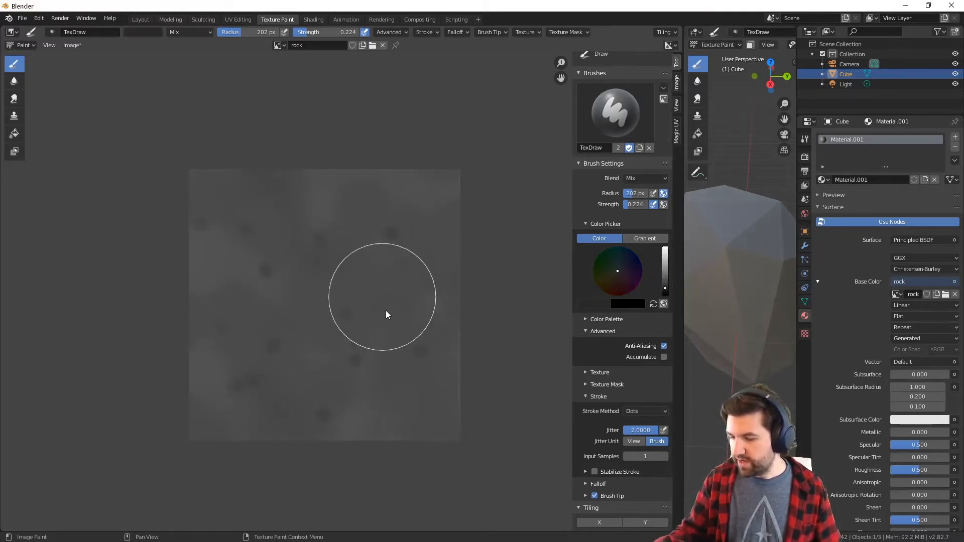
left_click_drag(668, 263, 668, 256)
mouse_move(378, 310)
left_mouse_down()
mouse_move(371, 303)
mouse_move(240, 357)
mouse_move(392, 301)
left_mouse_up()
left_click_drag(666, 256, 665, 267)
mouse_move(321, 329)
left_mouse_down()
mouse_move(263, 287)
mouse_move(429, 306)
left_mouse_up()
left_click_drag(665, 266, 665, 285)
left_click_drag(451, 365, 421, 362)
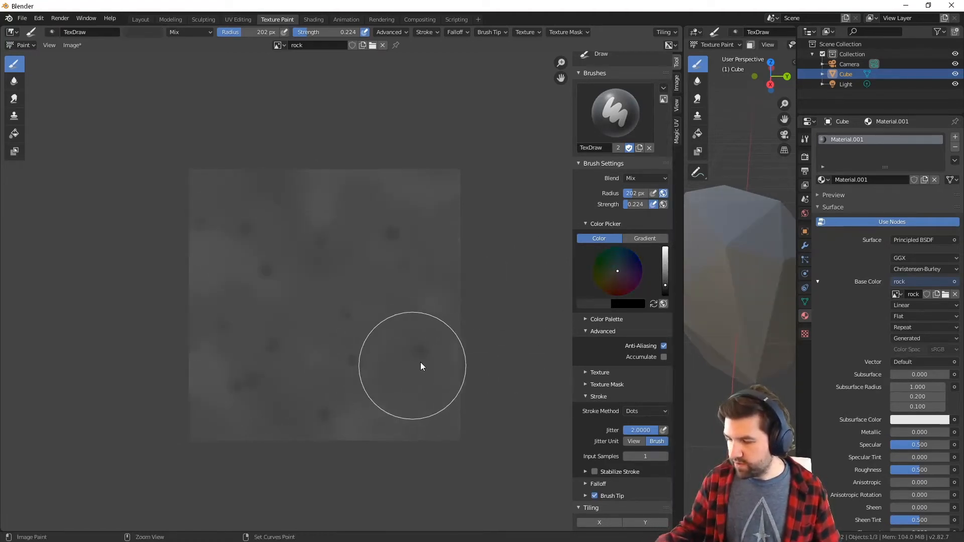
left_click_drag(665, 286, 665, 266)
left_click_drag(349, 355, 343, 198)
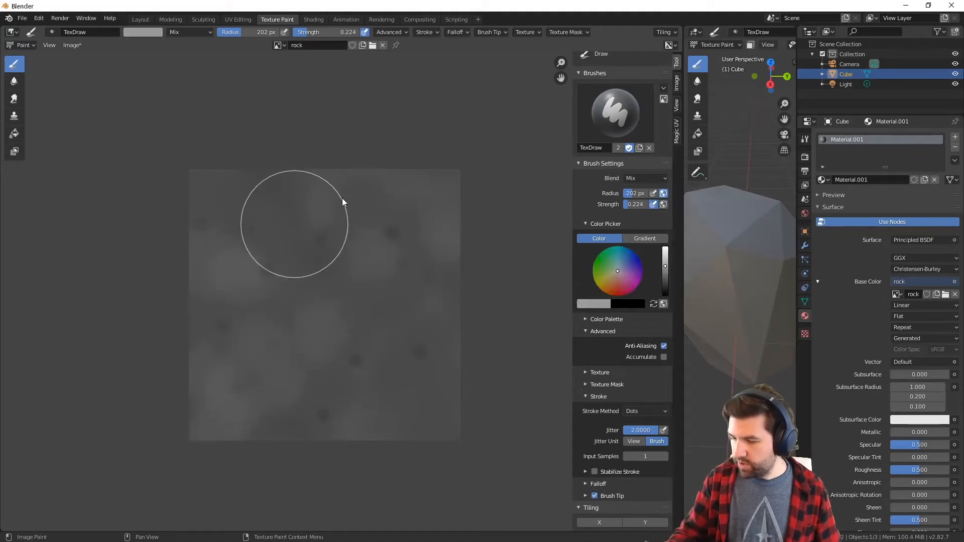
left_click_drag(665, 267, 665, 285)
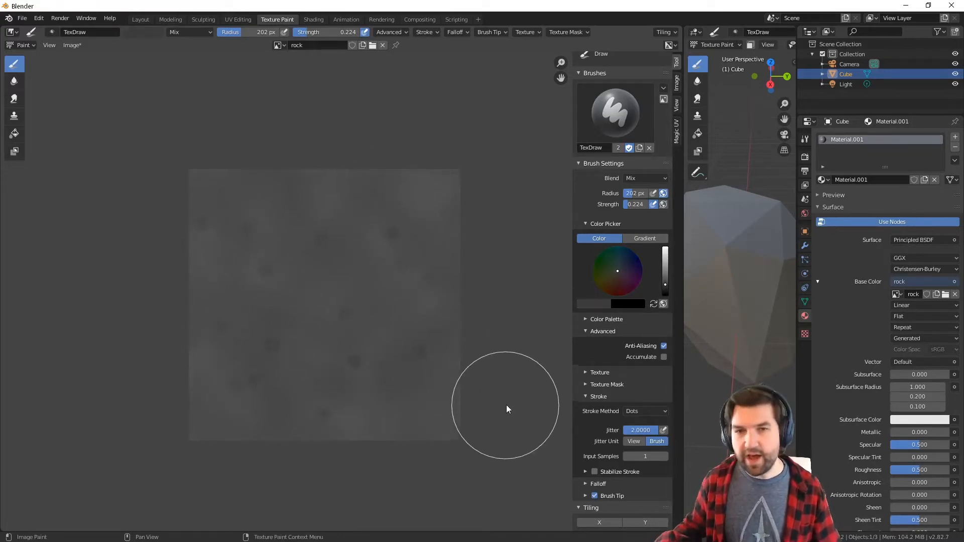
Paint dark gray blotches across the rock image with a 107 px brush at 0.298 strength
left_click(588, 372)
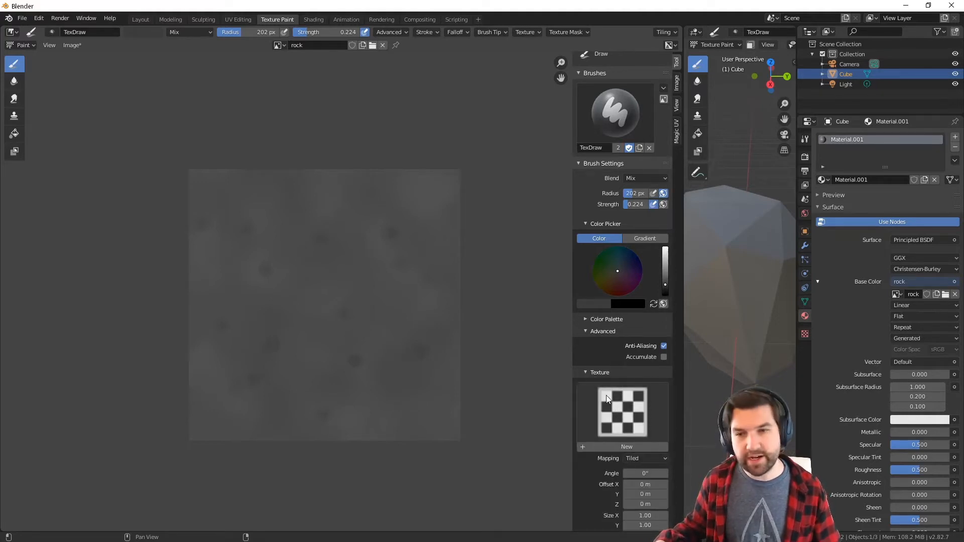
left_click(584, 374)
left_click(665, 287)
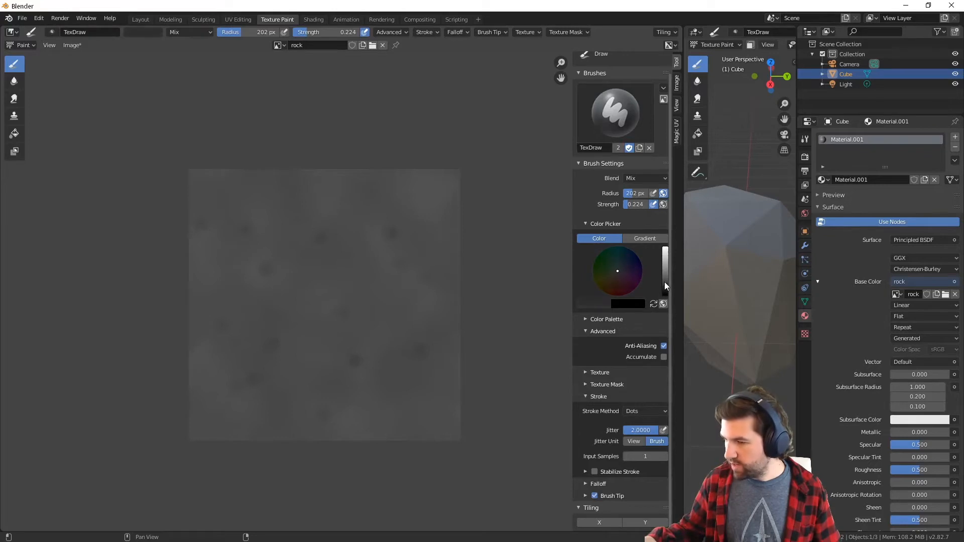
left_click_drag(229, 36, 223, 36)
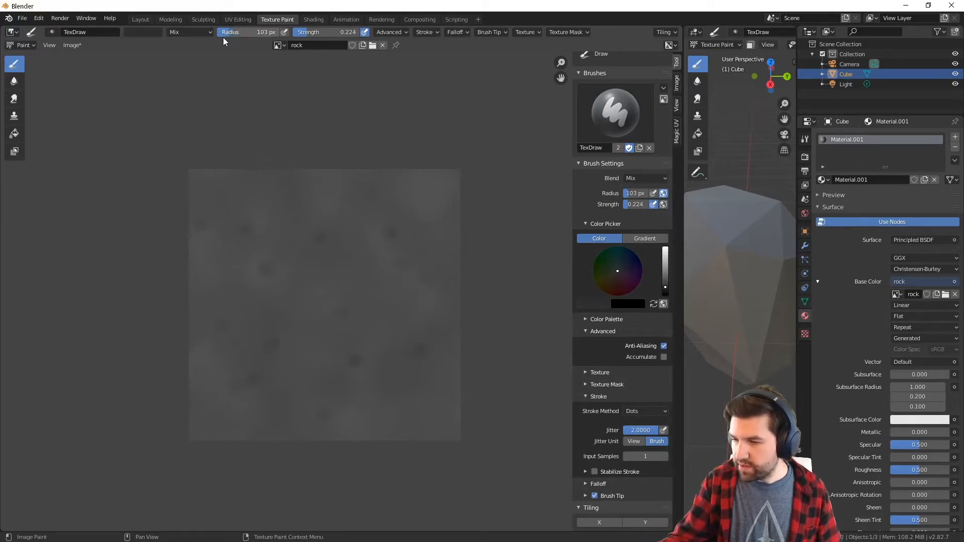
left_click_drag(307, 32, 313, 32)
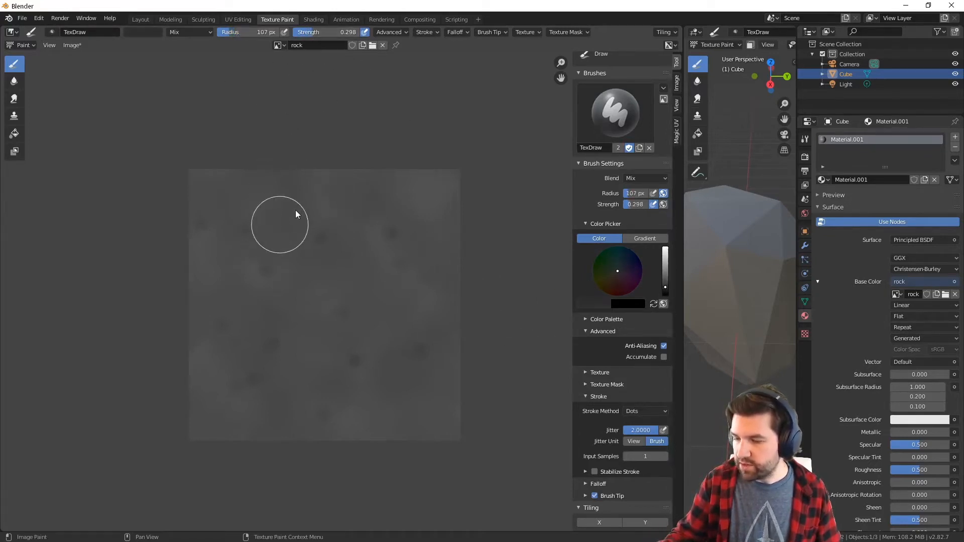
mouse_move(295, 210)
left_mouse_down()
mouse_move(387, 252)
mouse_move(435, 225)
mouse_move(442, 307)
left_mouse_up()
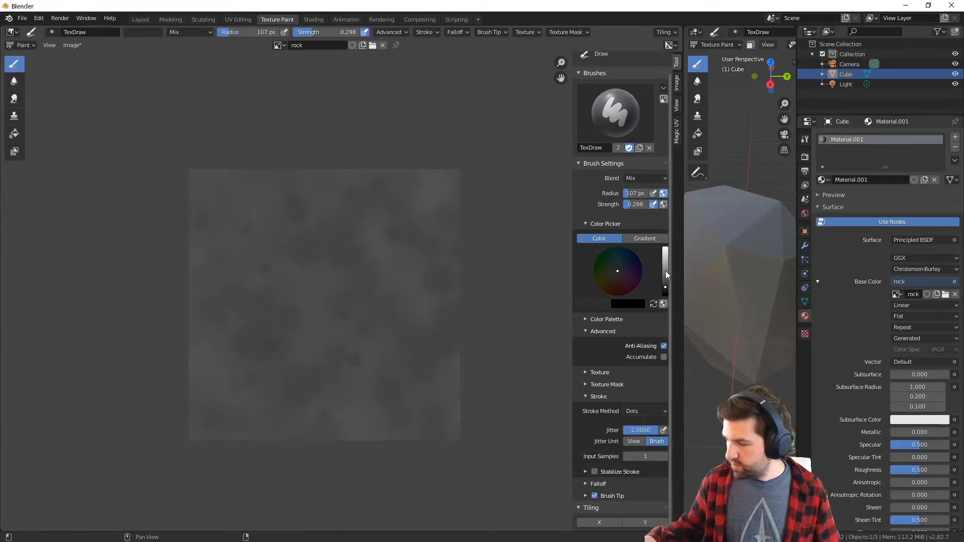
Try a light gray stroke, undo it, and paint over the rock image with a slightly darker gray
left_click_drag(665, 270, 665, 265)
left_click_drag(447, 261, 245, 267)
key("ctrl+z")
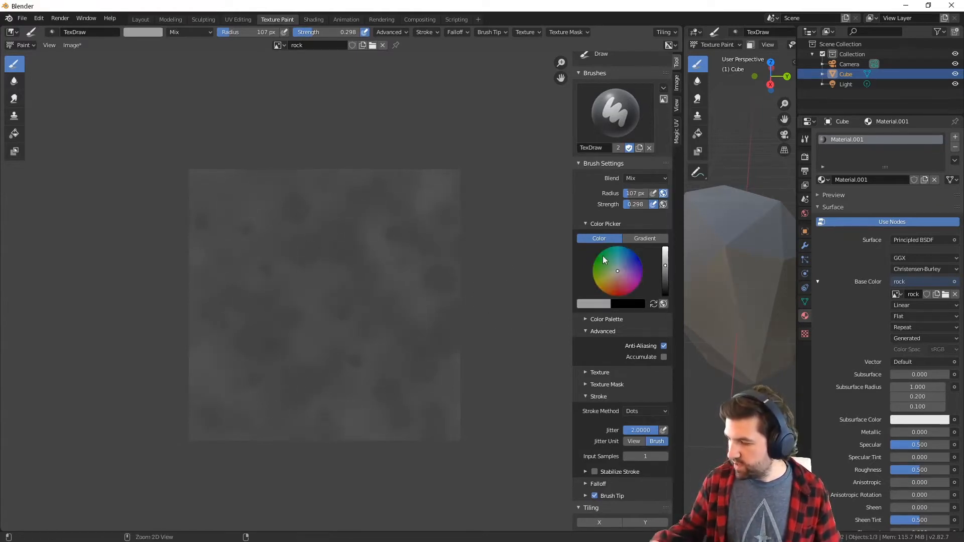
left_click_drag(666, 270, 667, 273)
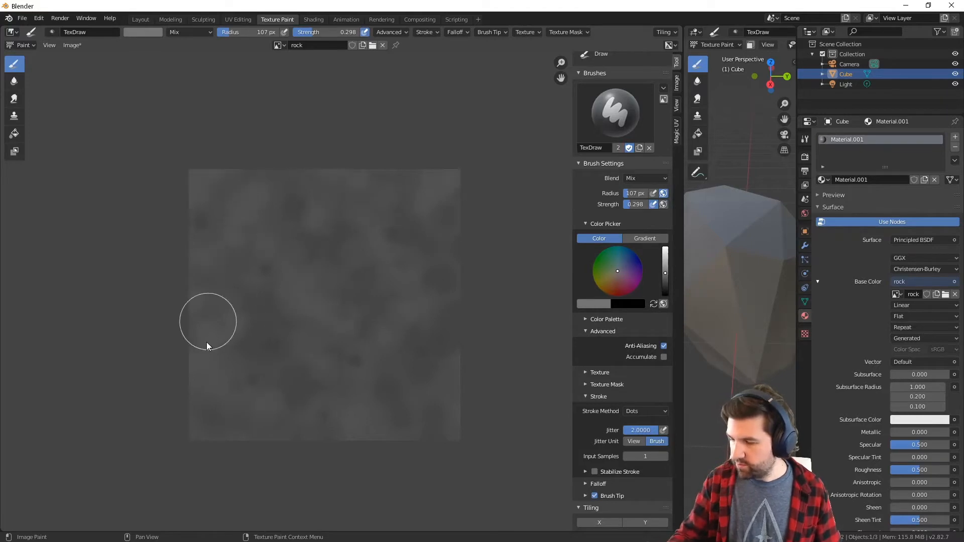
Switch the 3D viewport to solid shading with Flat lighting, check the rock from another side and rebalance the editor widths
middle_click_drag(714, 382, 762, 64)
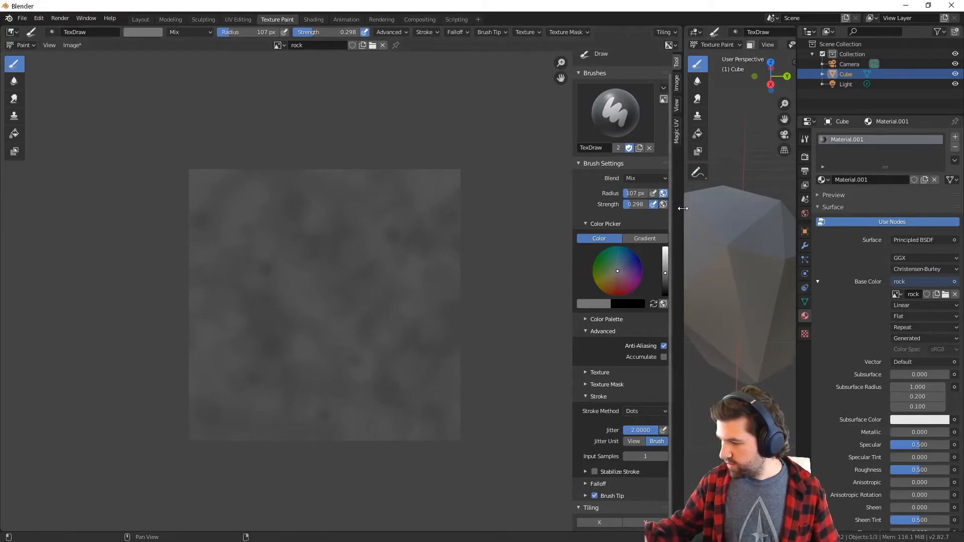
left_click_drag(680, 209, 483, 234)
left_click(758, 45)
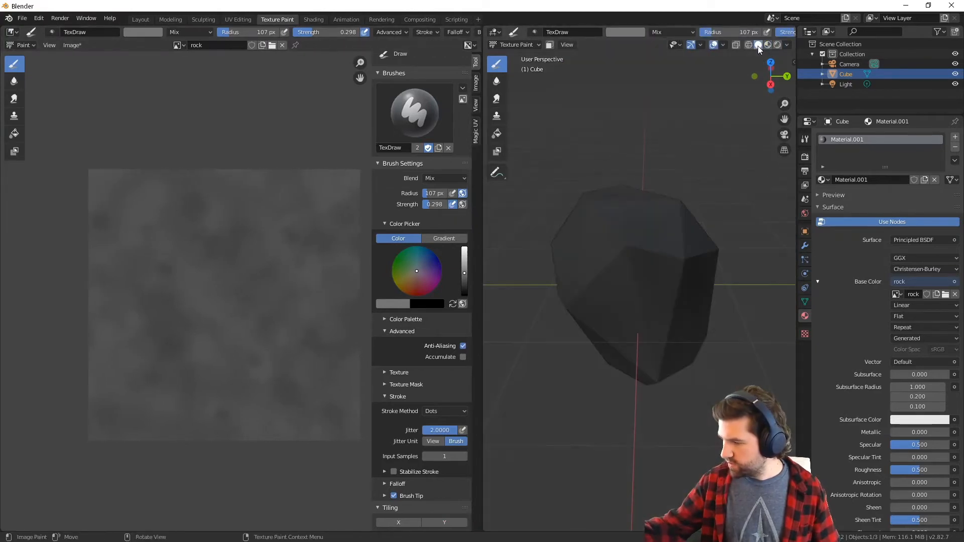
left_click(788, 44)
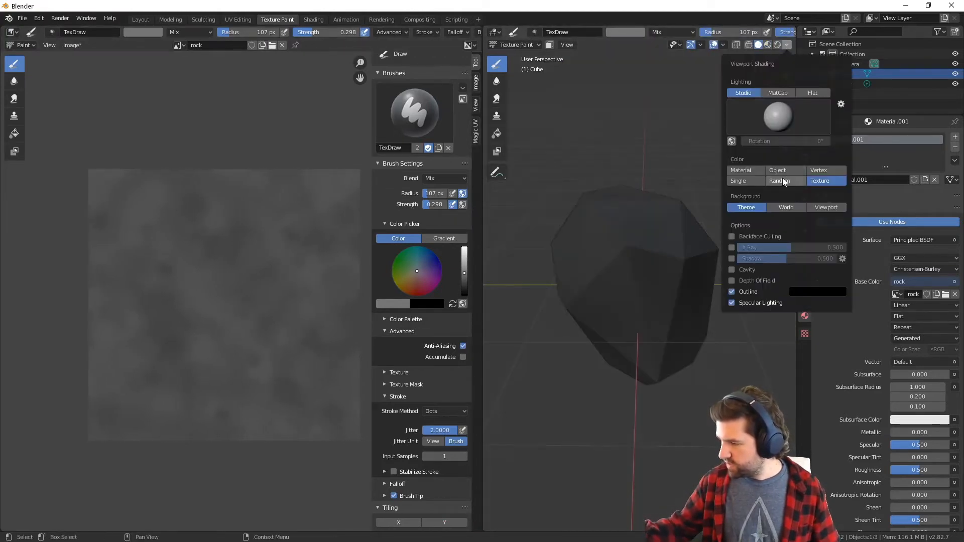
left_click(814, 93)
mouse_move(698, 373)
middle_mouse_down()
mouse_move(595, 397)
mouse_move(580, 448)
mouse_move(617, 372)
middle_mouse_up()
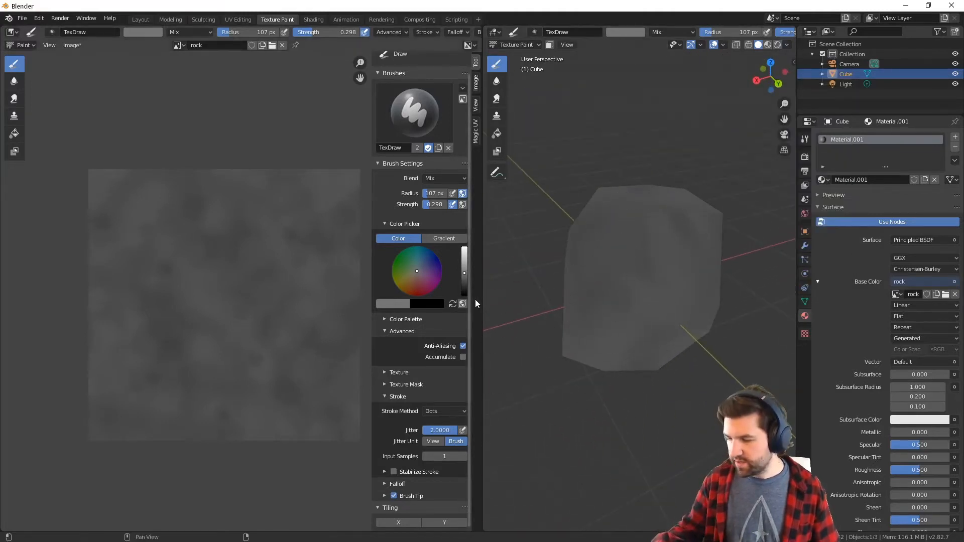
left_click_drag(481, 303, 547, 293)
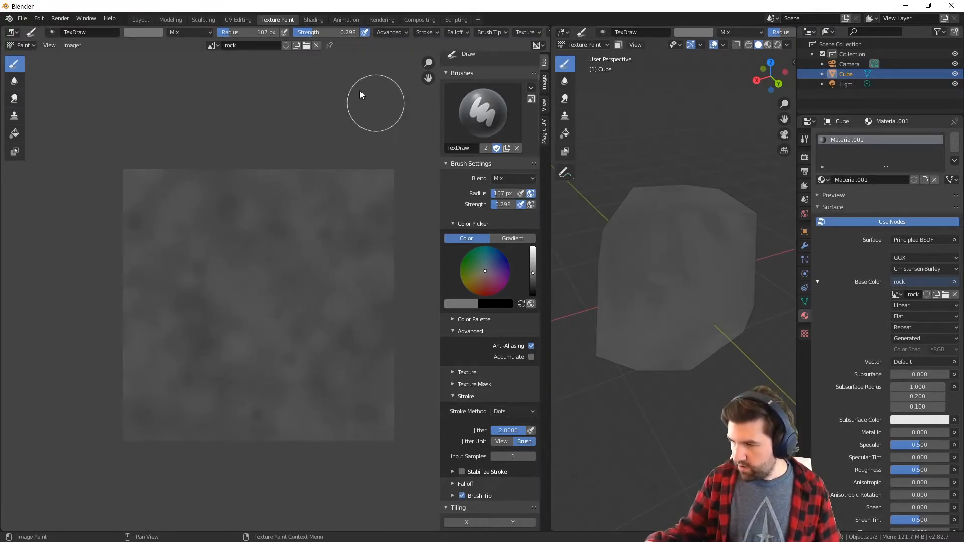
Set the brush radius to 67 px and strength to 0.461, then try a very light gray stroke and undo it
left_click_drag(228, 33, 225, 33)
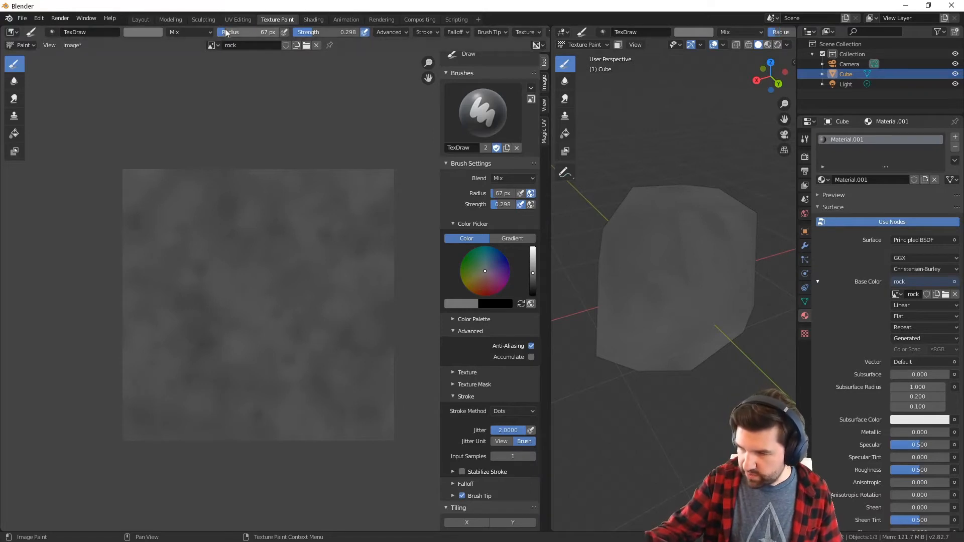
left_click_drag(323, 29, 327, 29)
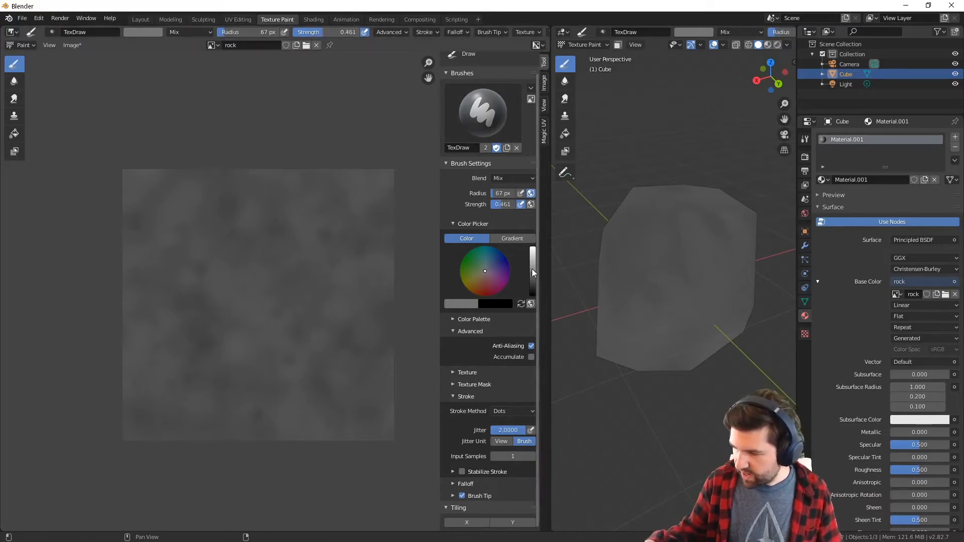
mouse_move(533, 273)
left_mouse_down()
mouse_move(533, 285)
mouse_move(536, 240)
left_mouse_up()
mouse_move(282, 216)
left_mouse_down()
mouse_move(232, 254)
mouse_move(296, 293)
mouse_move(402, 279)
left_mouse_up()
key("ctrl+z")
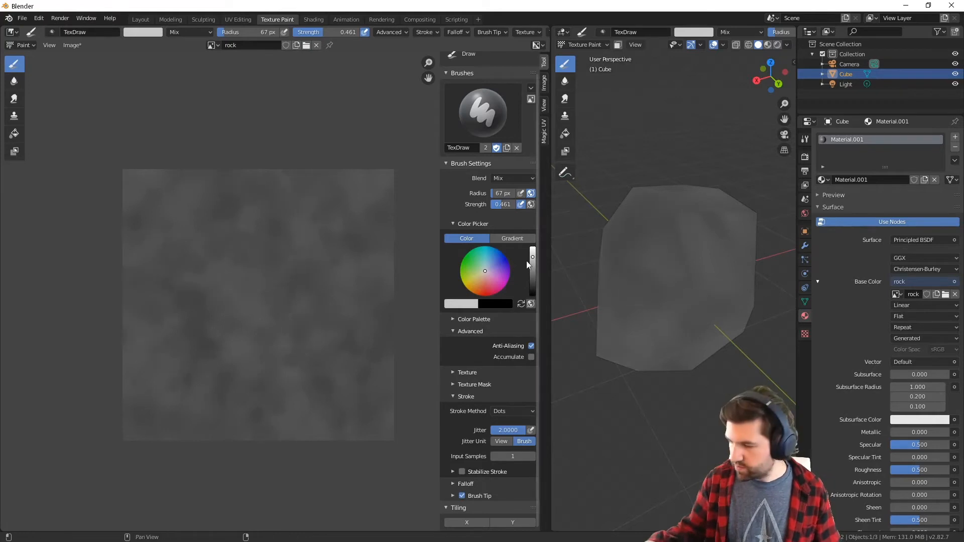
Paint medium gray blotches over the rock image, trying successively darker shades of the brush color
left_click(532, 266)
mouse_move(221, 307)
left_mouse_down()
mouse_move(331, 184)
mouse_move(156, 396)
left_mouse_up()
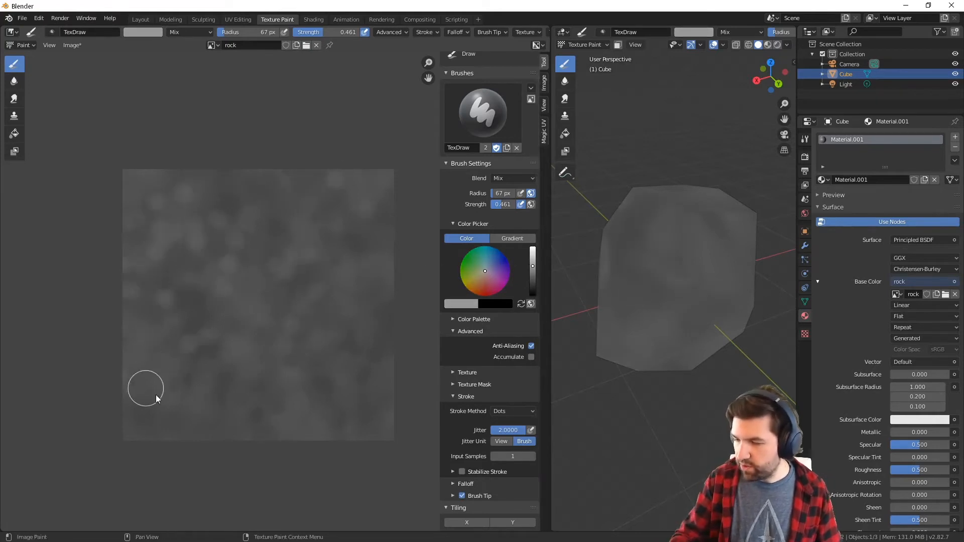
left_click(533, 272)
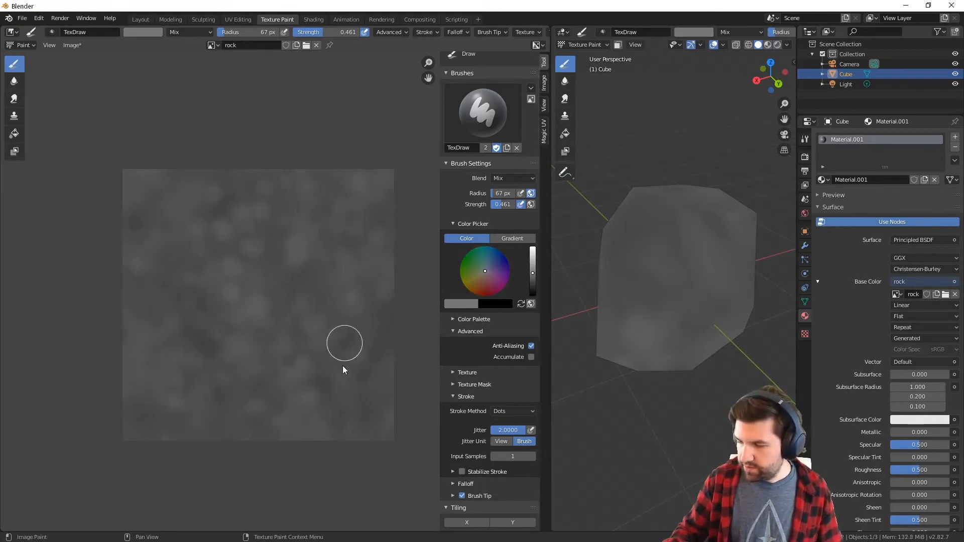
left_click(533, 276)
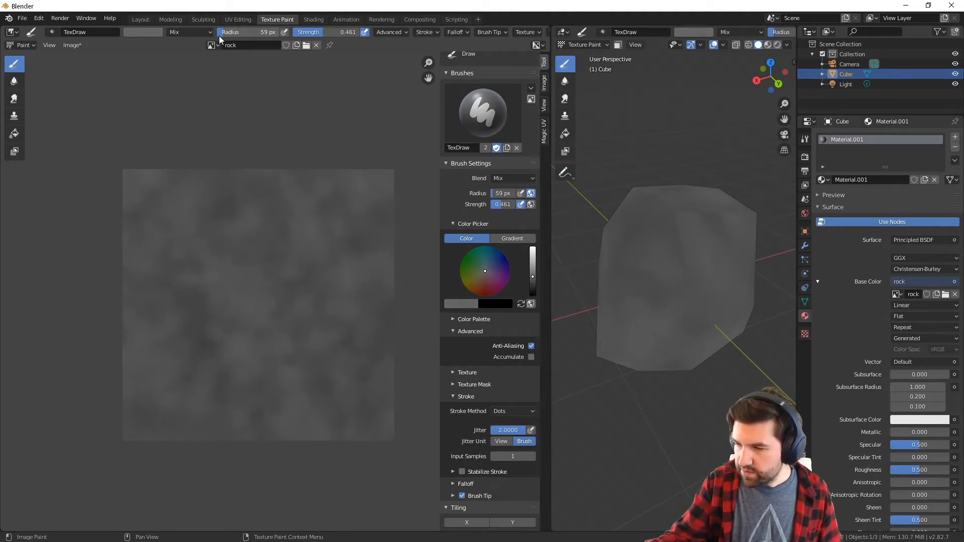
Set the brush radius to 27 px and paint fine medium gray and dark gray detail across the rock image
left_click_drag(219, 34, 212, 45)
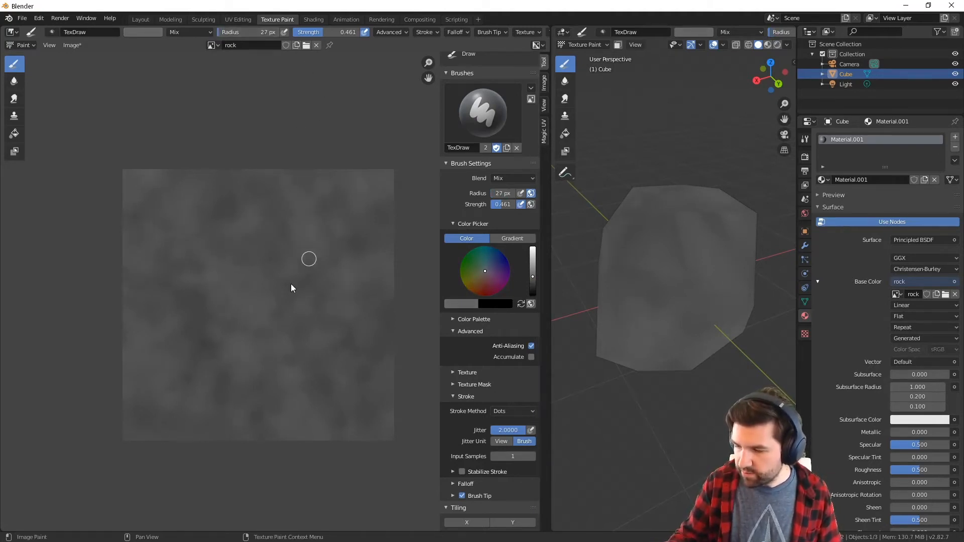
left_click(532, 278)
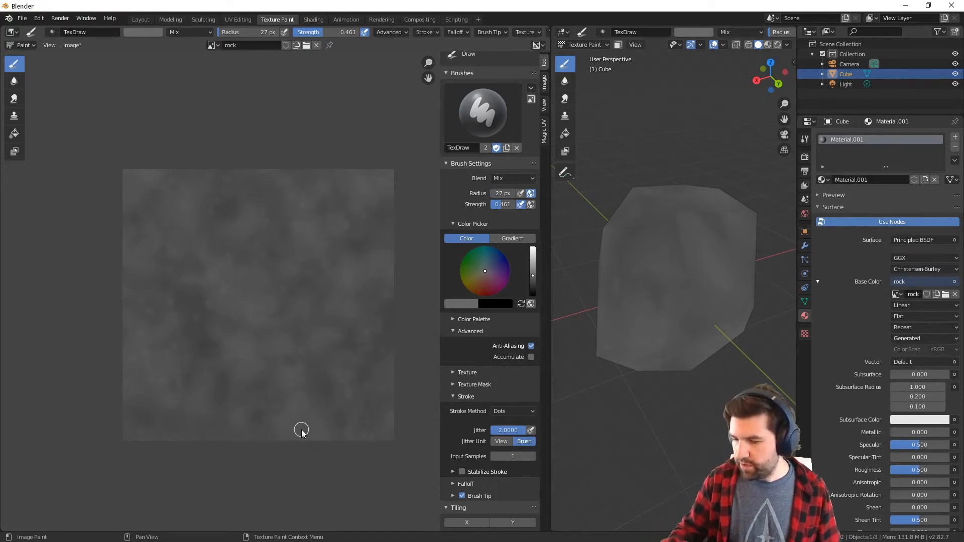
left_click_drag(534, 277, 534, 285)
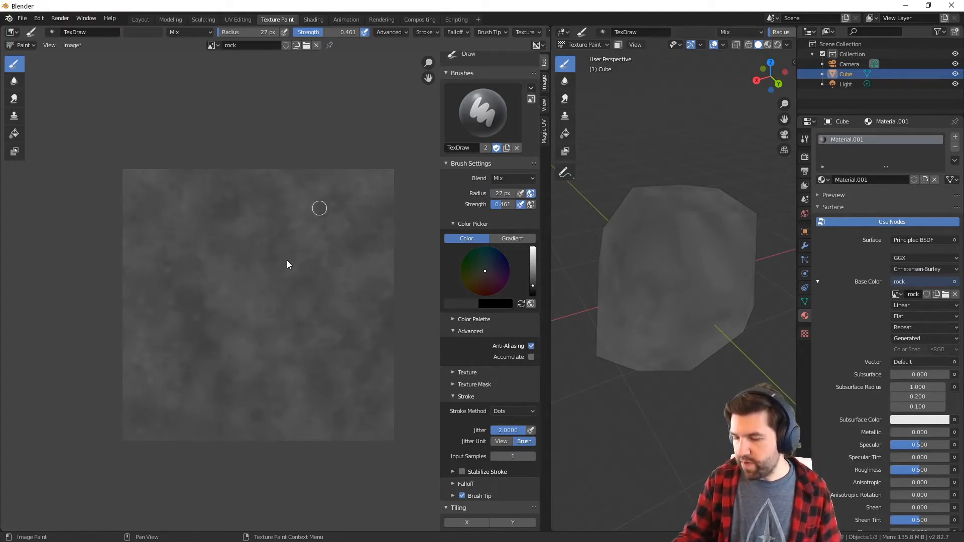
Set the brush radius to 6 px and dab tiny near-black, light gray and medium gray specks across the rock image
left_click(532, 289)
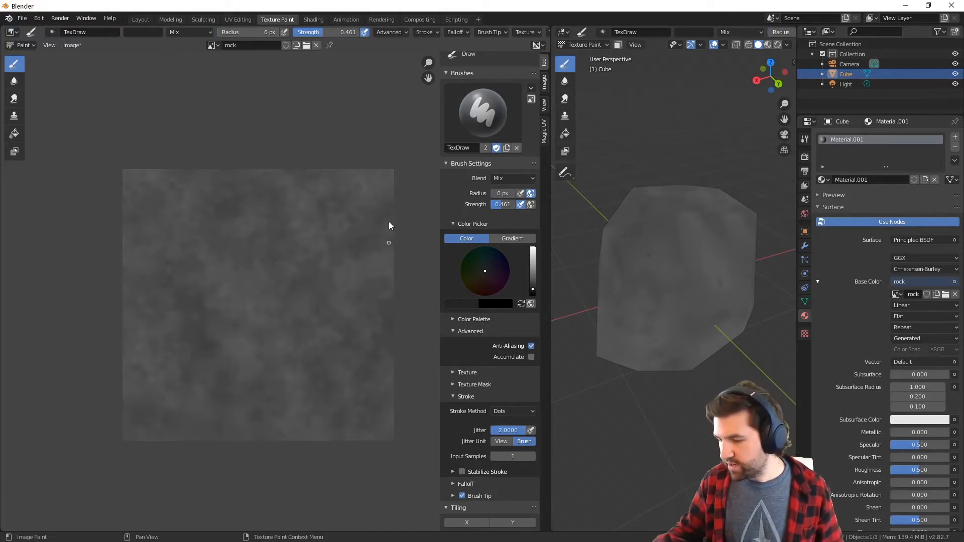
middle_click_drag(664, 266, 699, 271)
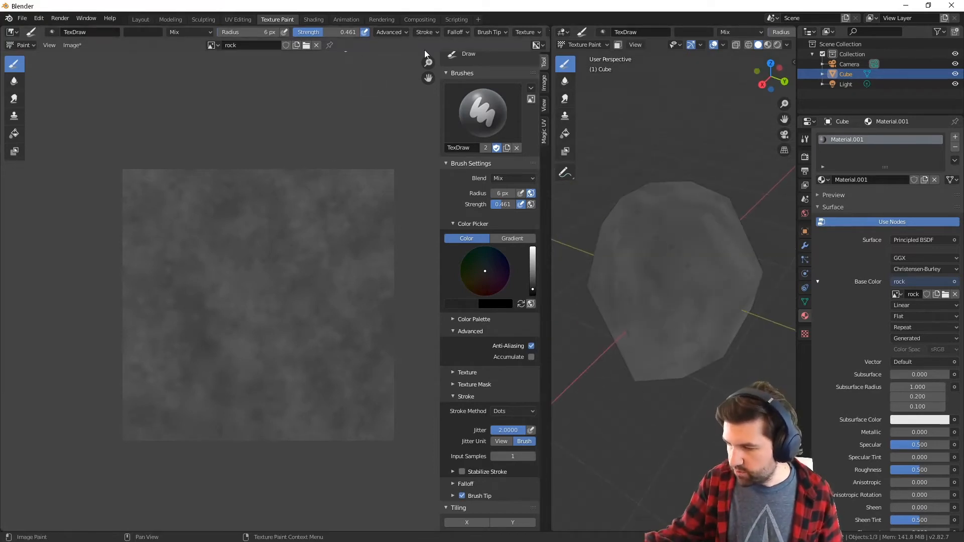
left_click(533, 261)
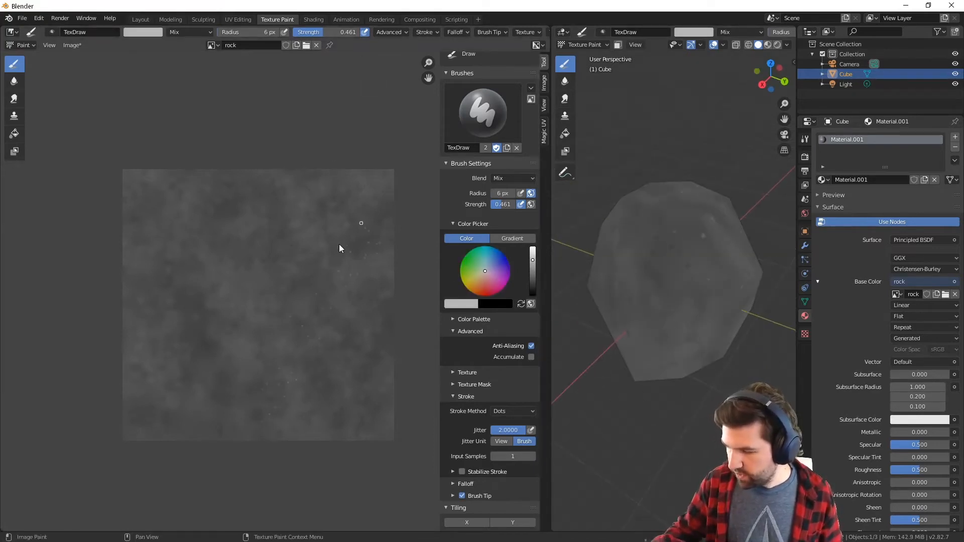
left_click(533, 272)
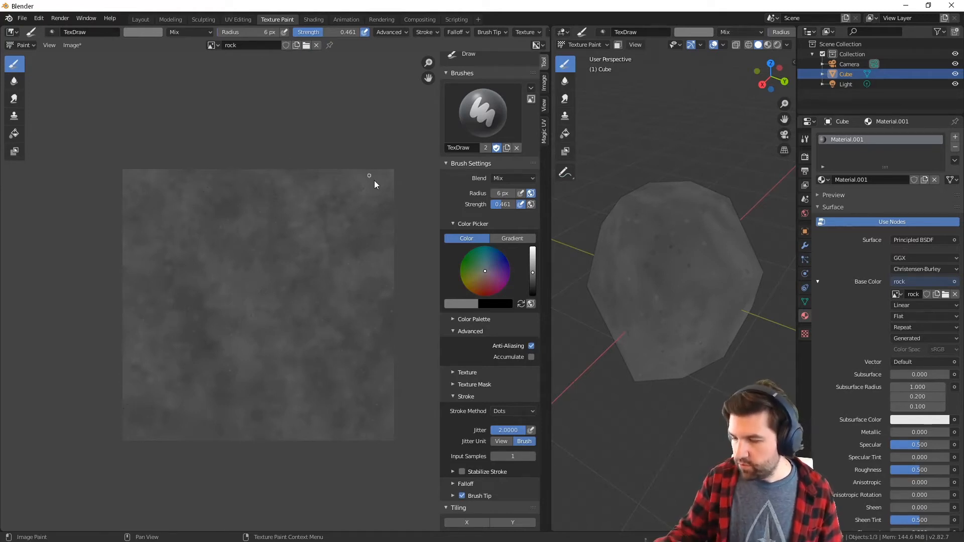
middle_click_drag(675, 401, 679, 367)
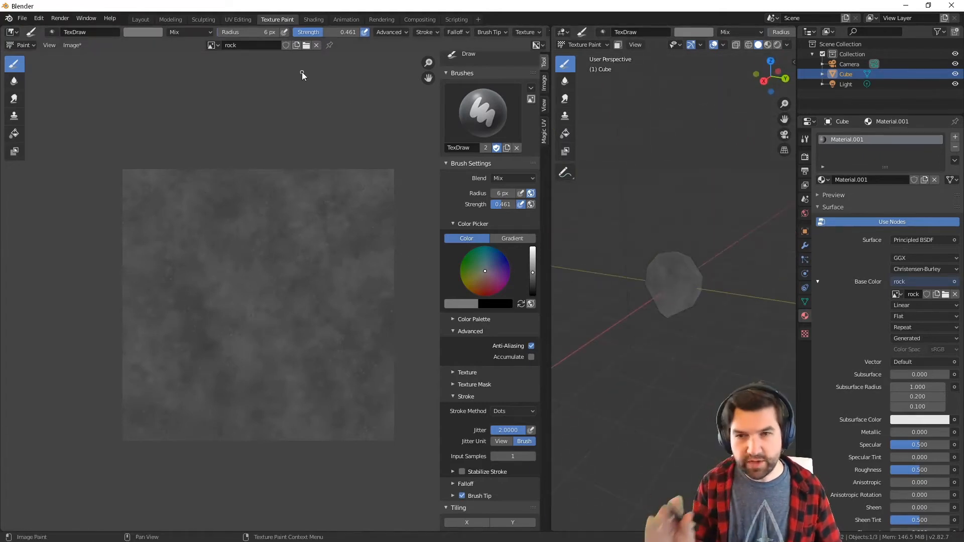
Switch to the UV Editing workspace and select the entire rock mesh to display its UV layout over the rock image
left_click(232, 19)
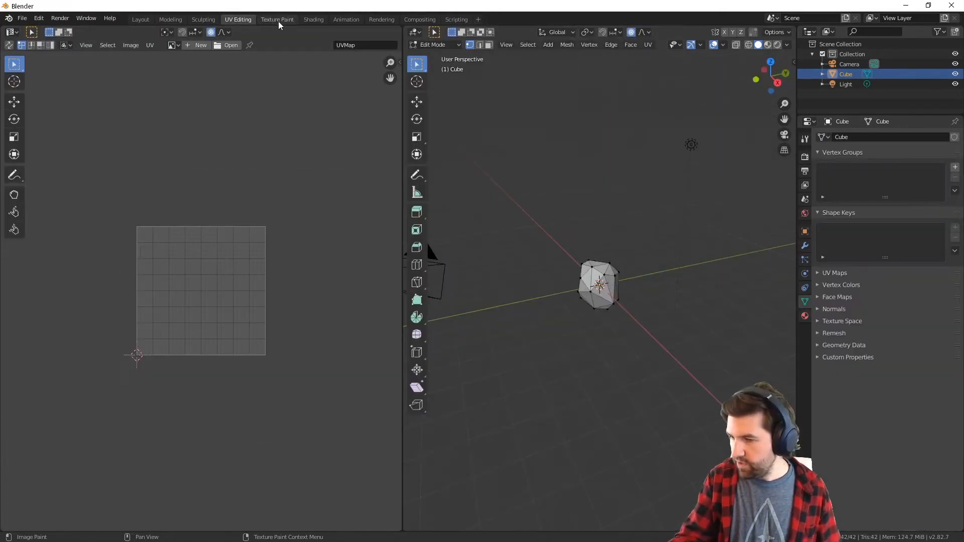
mouse_move(578, 301)
middle_mouse_down()
mouse_move(594, 327)
mouse_move(570, 370)
mouse_move(641, 304)
mouse_move(597, 324)
mouse_move(590, 346)
mouse_move(601, 377)
mouse_move(613, 377)
middle_mouse_up()
key("a")
middle_click_drag(645, 339, 590, 322, "ctrl")
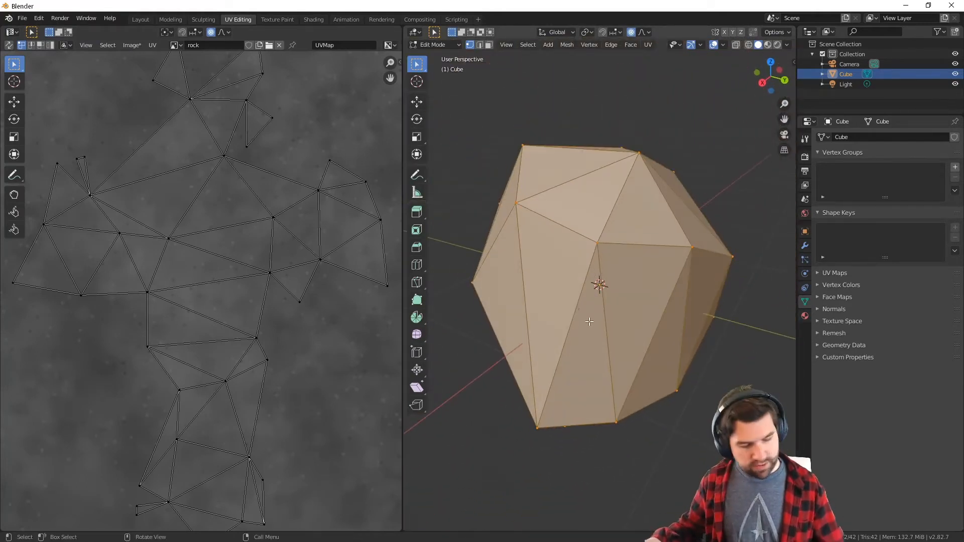
Select a chain of edges running all the way around the rock in edge mode and mark it as a seam
key("2")
left_click(574, 317)
left_click(611, 215, "shift")
middle_click_drag(680, 201, 633, 246)
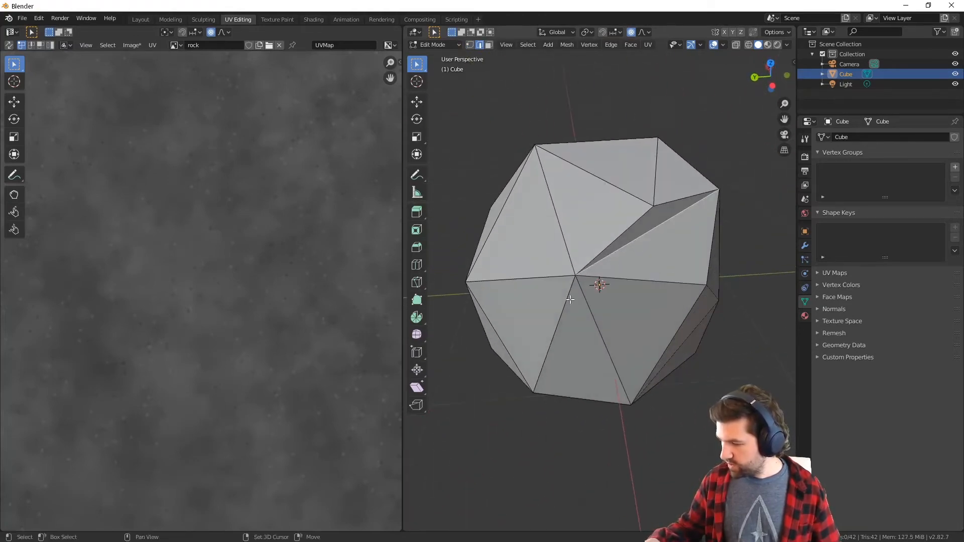
middle_click_drag(550, 278, 611, 291)
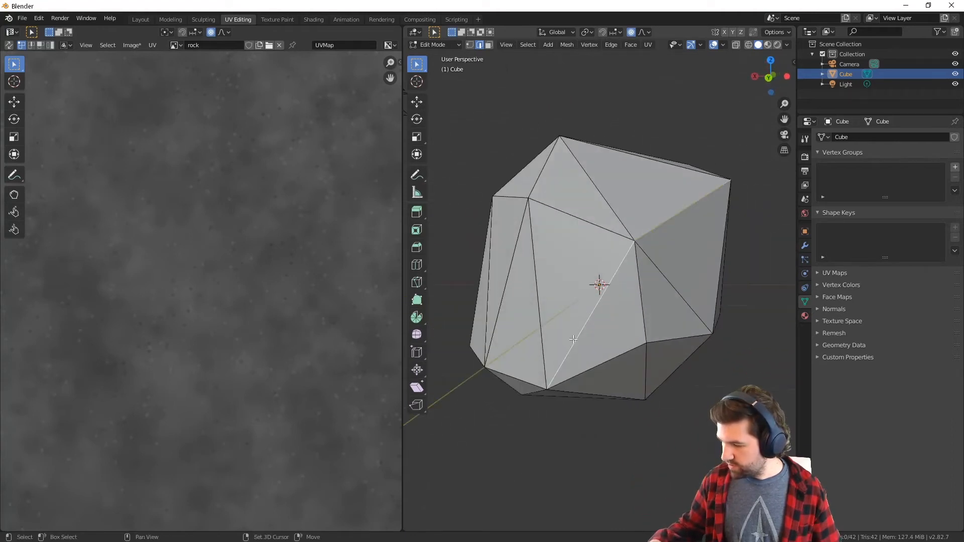
middle_click_drag(573, 340, 703, 343)
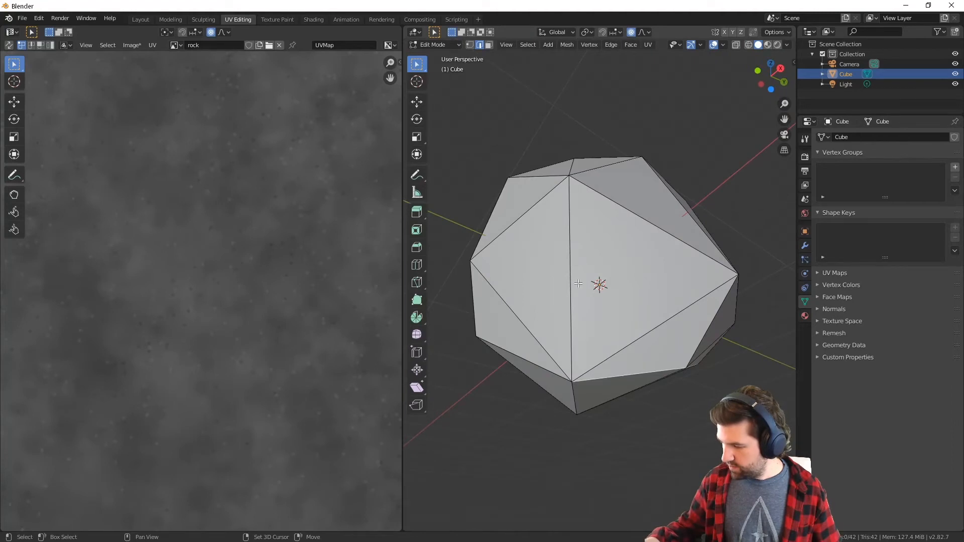
middle_click_drag(600, 212, 654, 328)
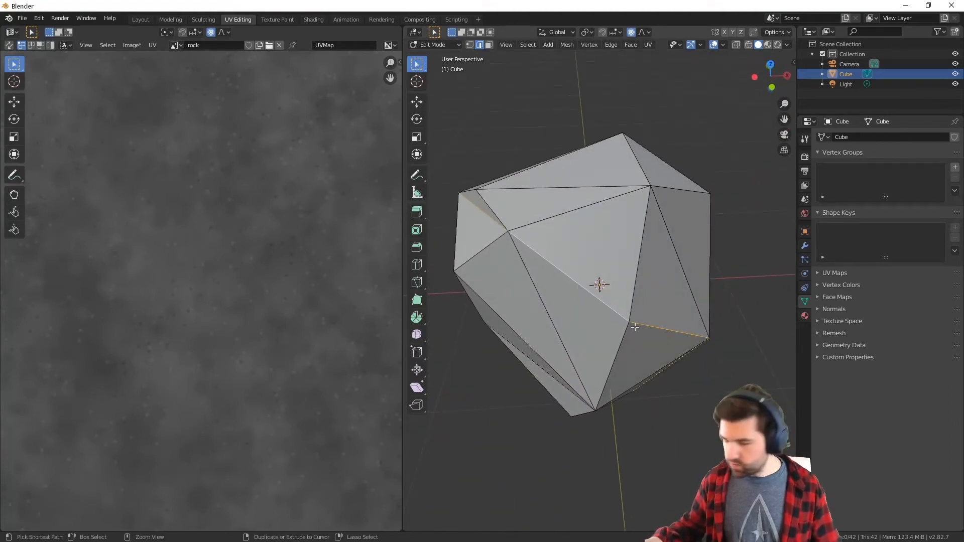
key("ctrl+e")
left_click(680, 317)
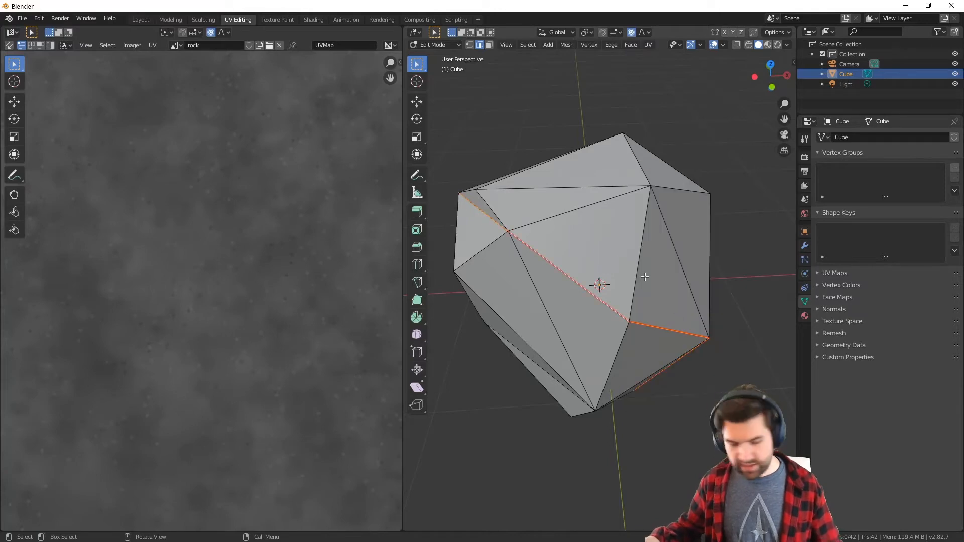
Select the whole rock mesh and unwrap it along the marked seam
key("a")
key("u")
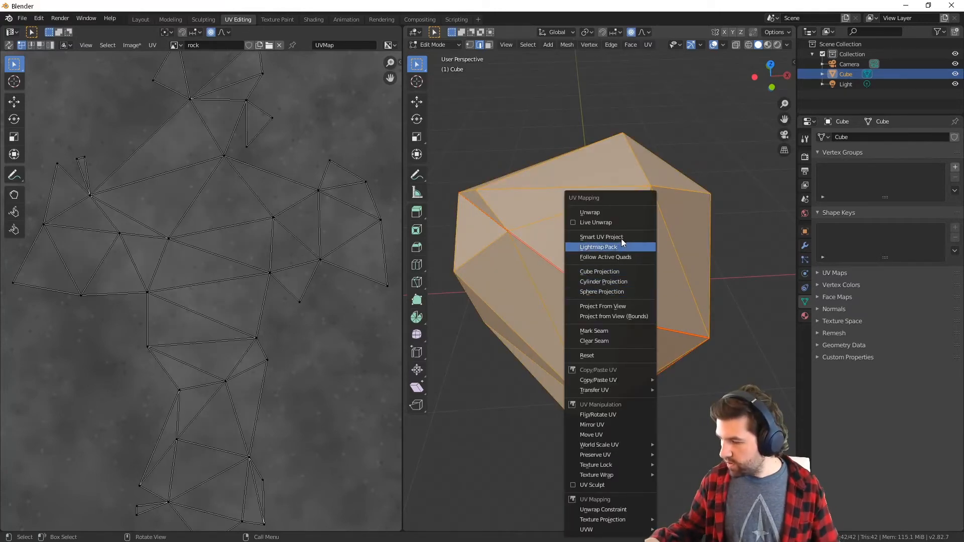
left_click(606, 212)
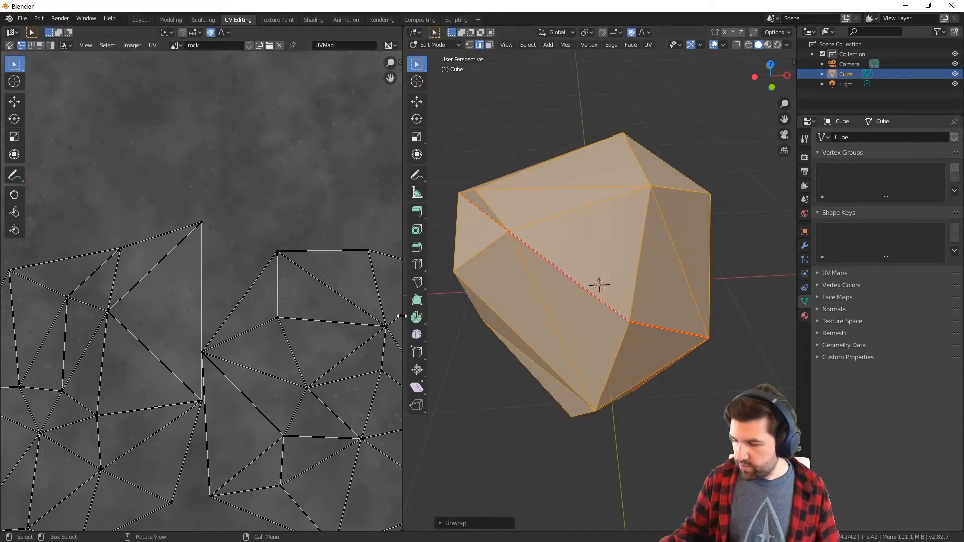
key("alt+a")
Try flat solid lighting on the rock and settle on Material Preview shading for the 3D viewport
left_click_drag(403, 314, 408, 314)
middle_click_drag(659, 266, 637, 282)
middle_click_drag(668, 372, 661, 409, "alt")
middle_click_drag(548, 298, 568, 420, "ctrl")
middle_click_drag(617, 308, 768, 111)
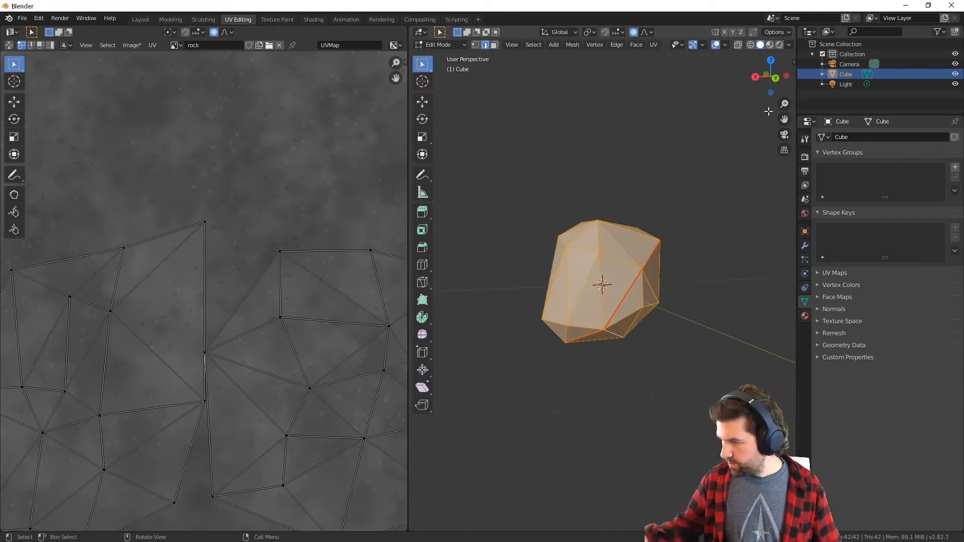
left_click(789, 46)
left_click(809, 92)
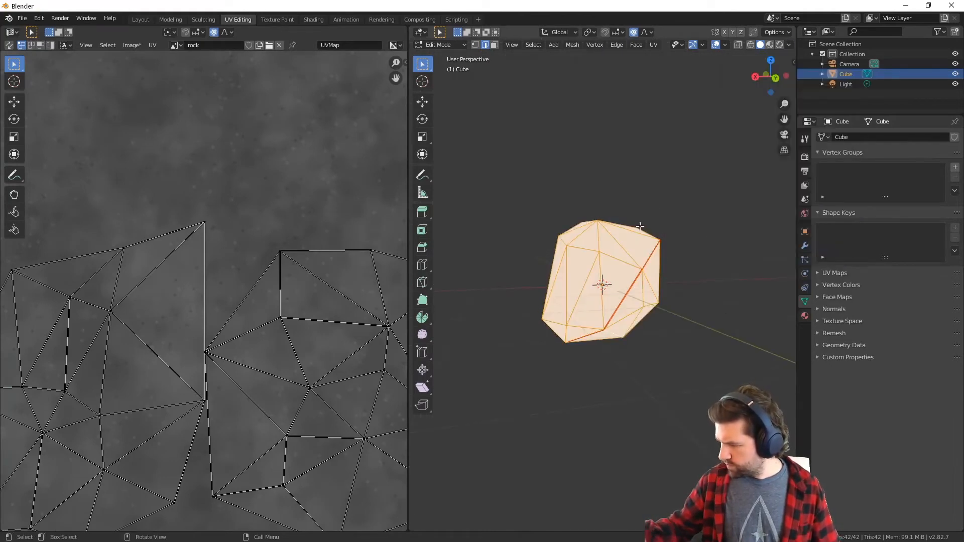
left_click(769, 45)
mouse_move(703, 201)
middle_mouse_down()
mouse_move(661, 316)
mouse_move(704, 325)
mouse_move(552, 382)
middle_mouse_up()
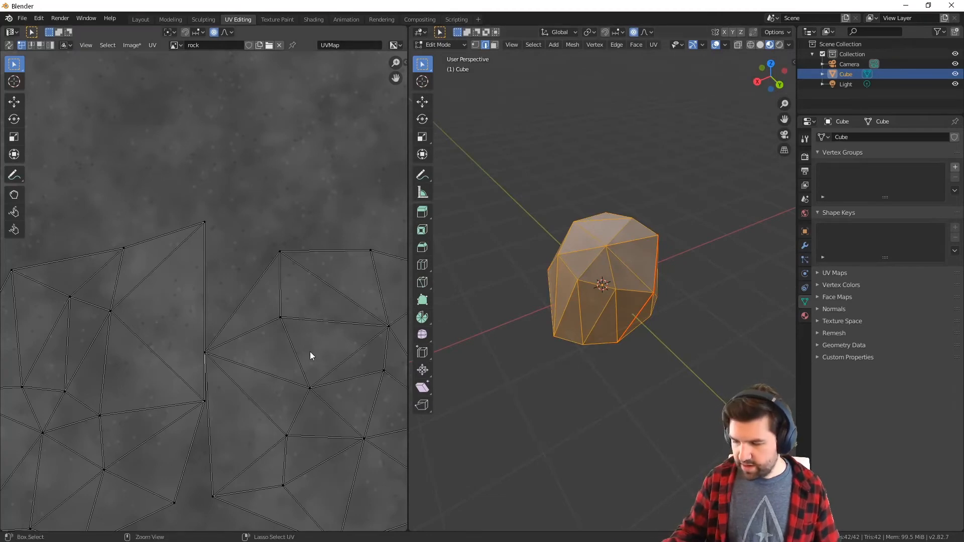
Scale the entire UV layout up well beyond the image bounds and check the tiled texture on the rock in Object Mode
scroll(312, 354, "down", 8)
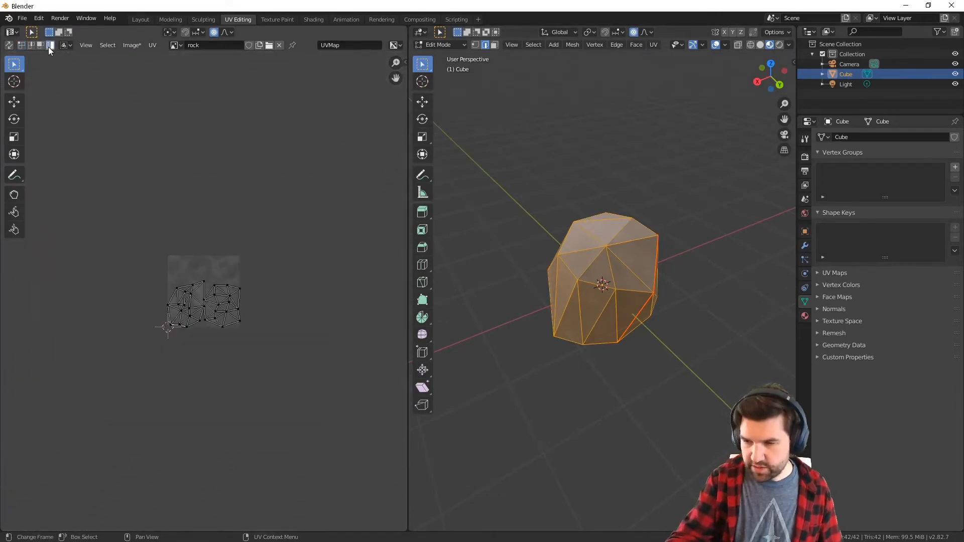
key("a")
key("s")
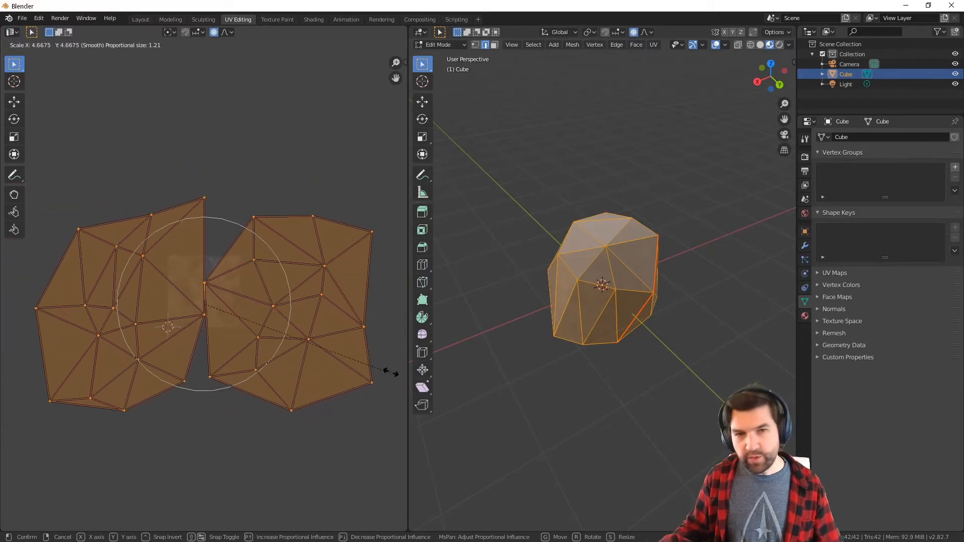
left_click(453, 367)
left_click(582, 354)
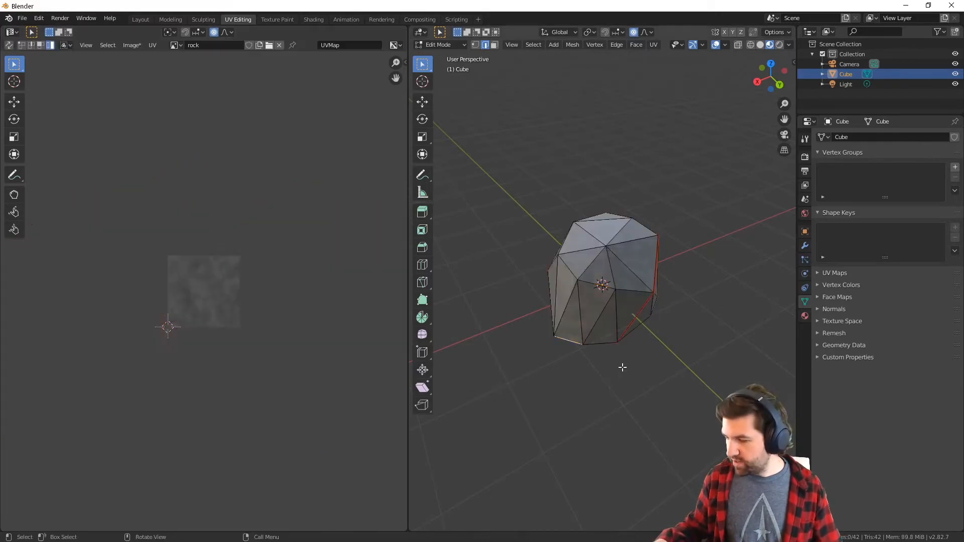
middle_click_drag(622, 366, 650, 353)
key("Tab")
middle_click_drag(674, 314, 634, 433)
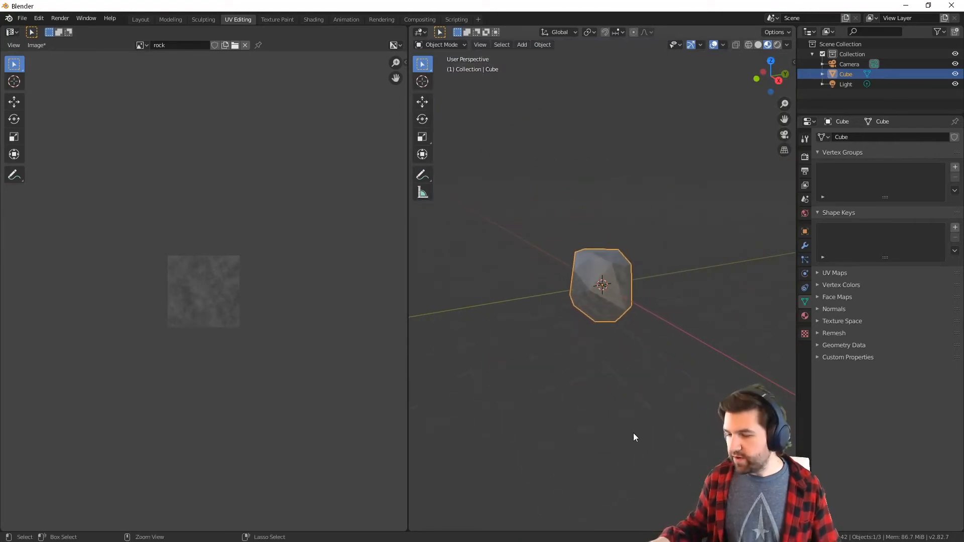
Return to editing the mesh, select all of its UVs and shift the layout up and slightly left over the rock image
key("Tab")
key("Tab")
key("Tab")
key("Tab")
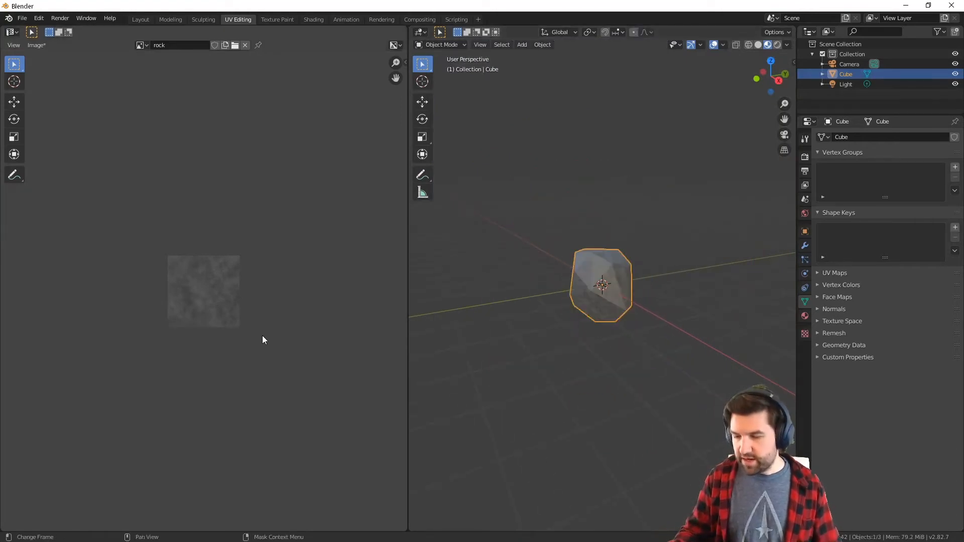
middle_click_drag(609, 302, 605, 303)
key("Tab")
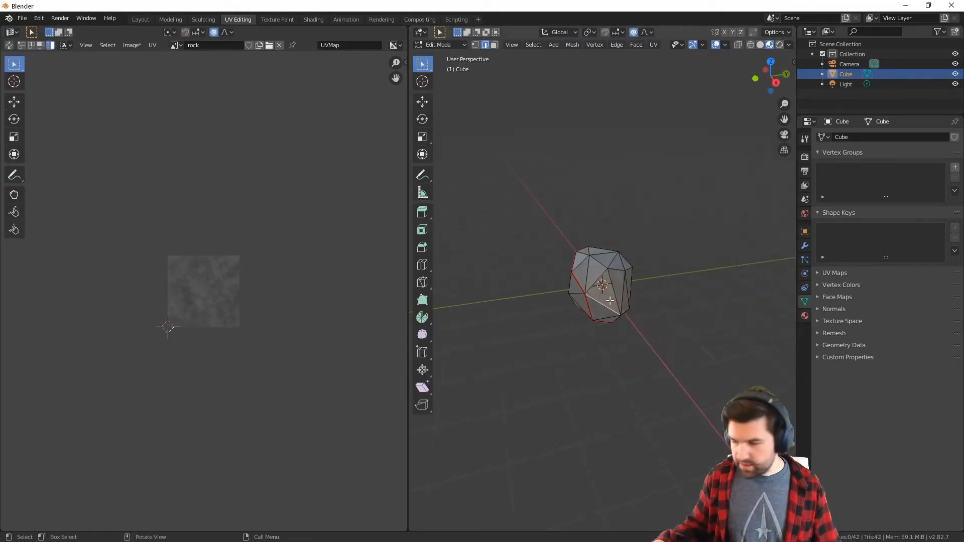
key("a")
key("g")
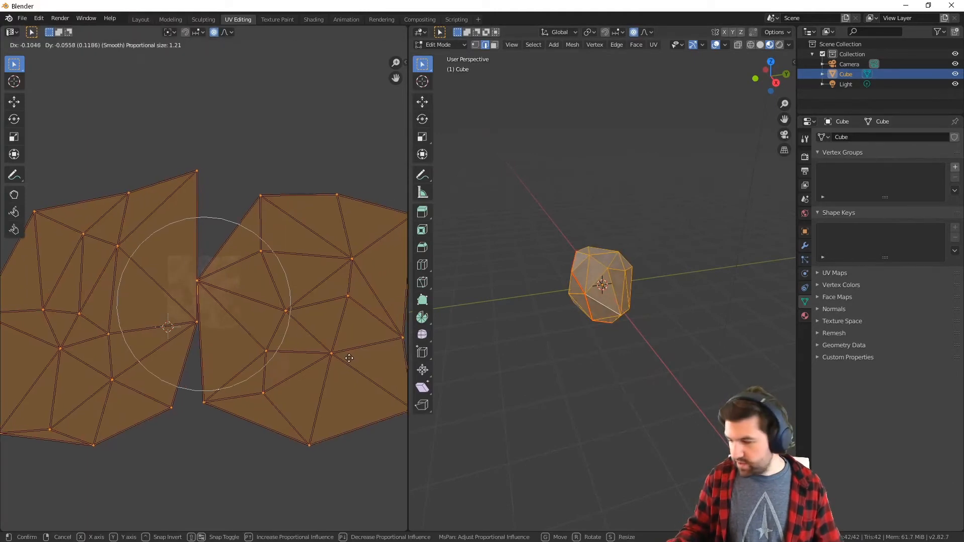
left_click(326, 266)
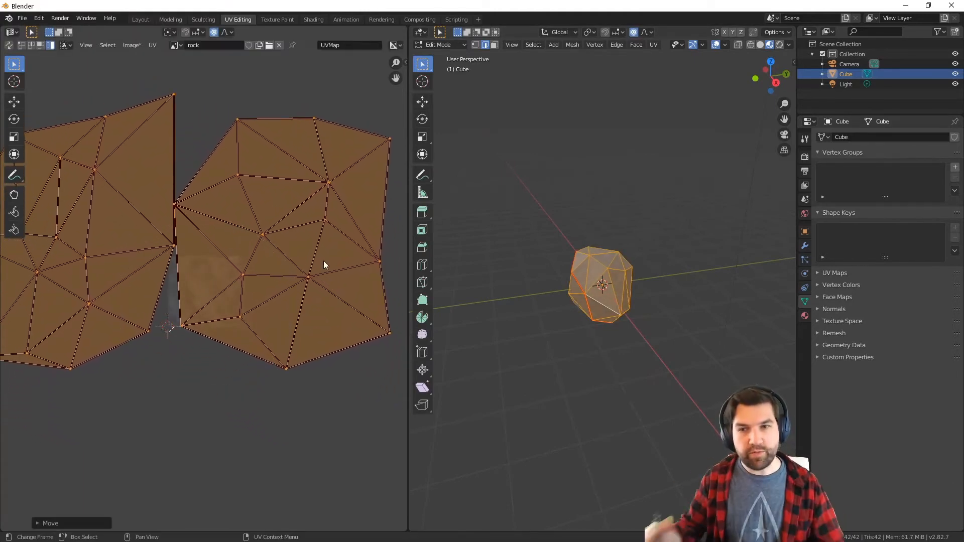
Inspect the textured rock up close in Object Mode and apply Shade Smooth to it
left_click(648, 336)
mouse_move(648, 336)
middle_mouse_down()
mouse_move(665, 332)
mouse_move(627, 357)
mouse_move(664, 336)
mouse_move(622, 328)
mouse_move(612, 375)
mouse_move(634, 327)
middle_mouse_up()
key("Tab")
scroll(633, 216, "up", 6)
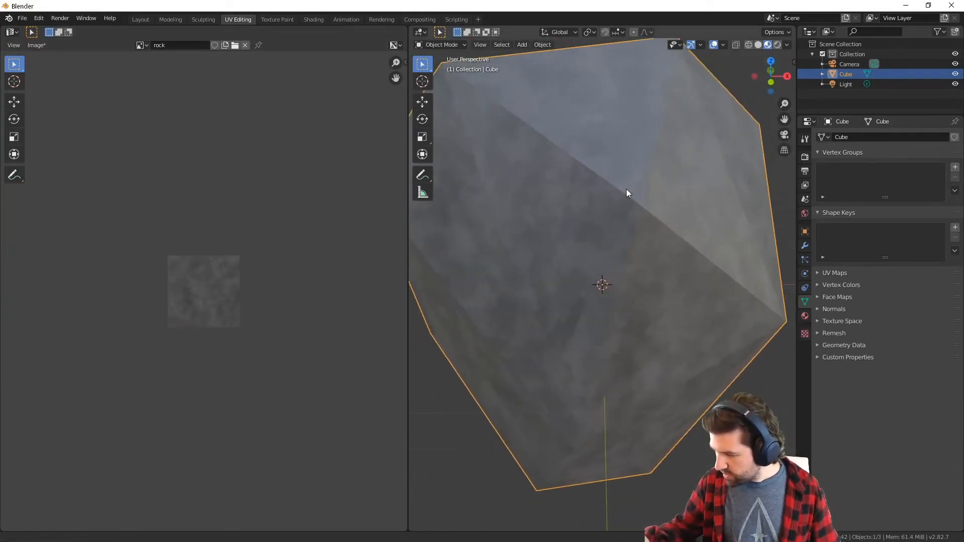
scroll(628, 196, "down", 4)
mouse_move(641, 275)
middle_mouse_down()
mouse_move(603, 312)
mouse_move(628, 280)
mouse_move(696, 291)
mouse_move(648, 302)
mouse_move(698, 286)
mouse_move(686, 282)
mouse_move(727, 328)
mouse_move(655, 404)
mouse_move(722, 355)
middle_mouse_up()
right_click(633, 265)
left_click(634, 254)
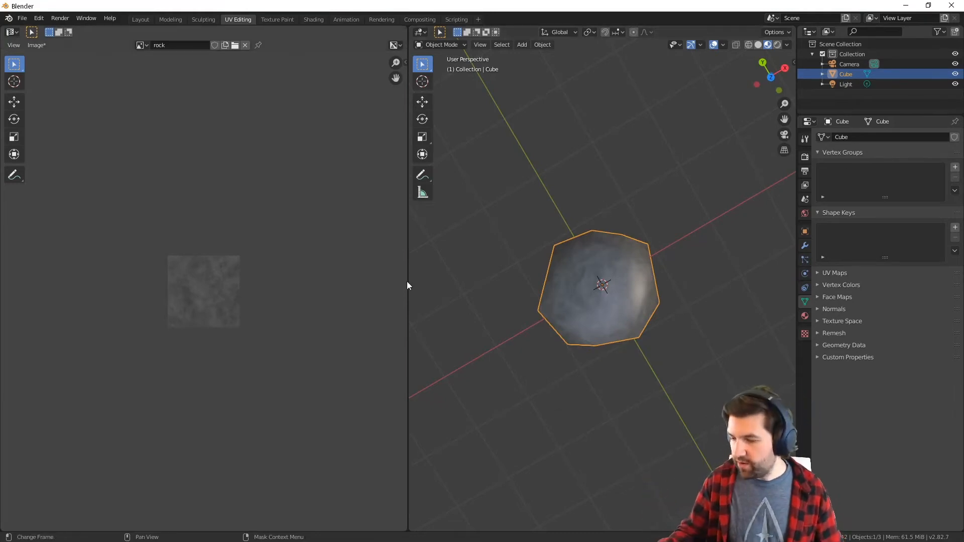
Widen the image editor, deselect the rock and unlink the rock image from the editor
left_click_drag(408, 282, 483, 266)
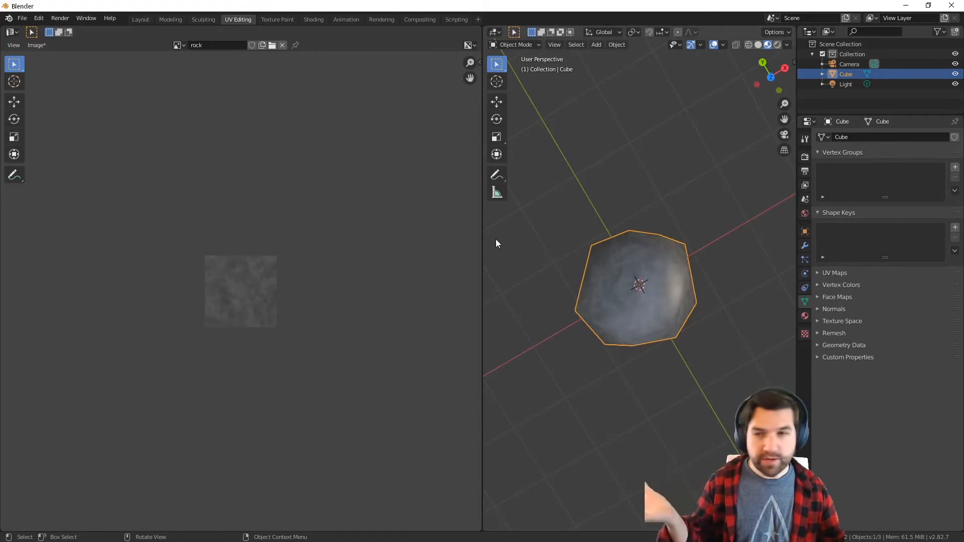
left_click(484, 282)
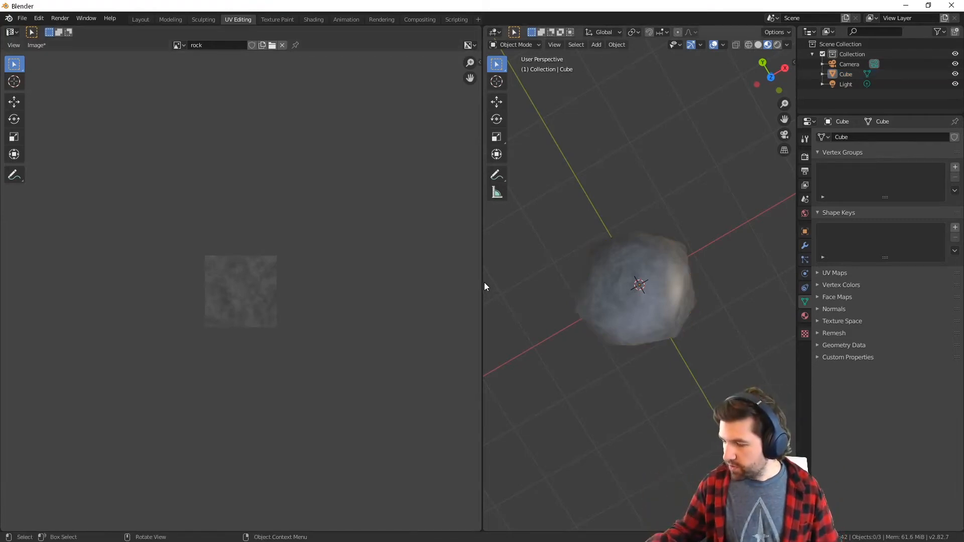
left_click_drag(483, 283, 696, 260)
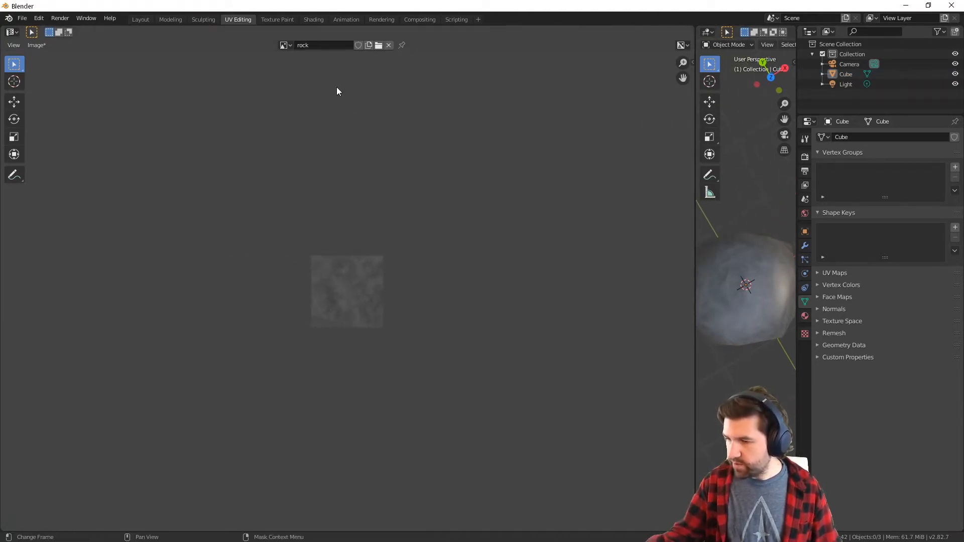
left_click(389, 47)
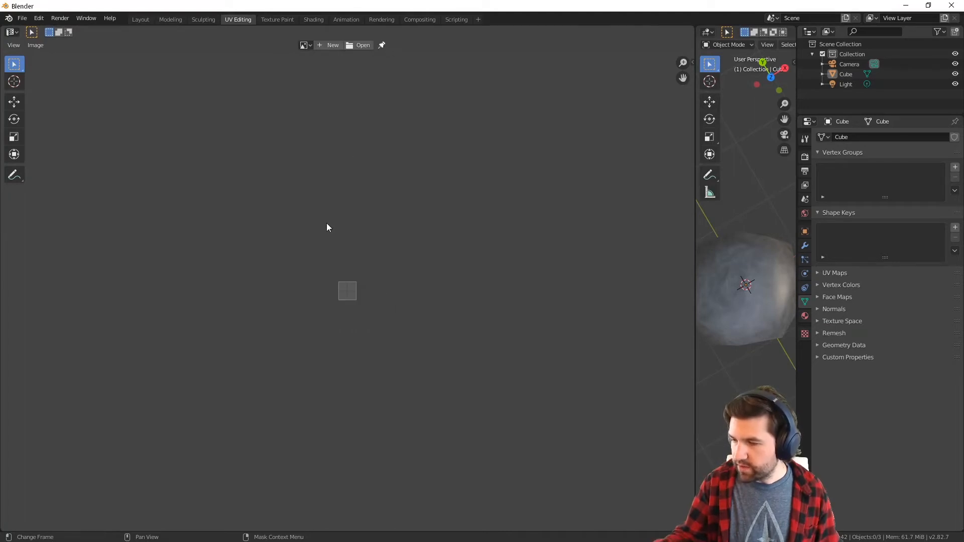
Create a new blank image named rockFloor with a width and height of 128 px
left_click(335, 48)
left_click(388, 37)
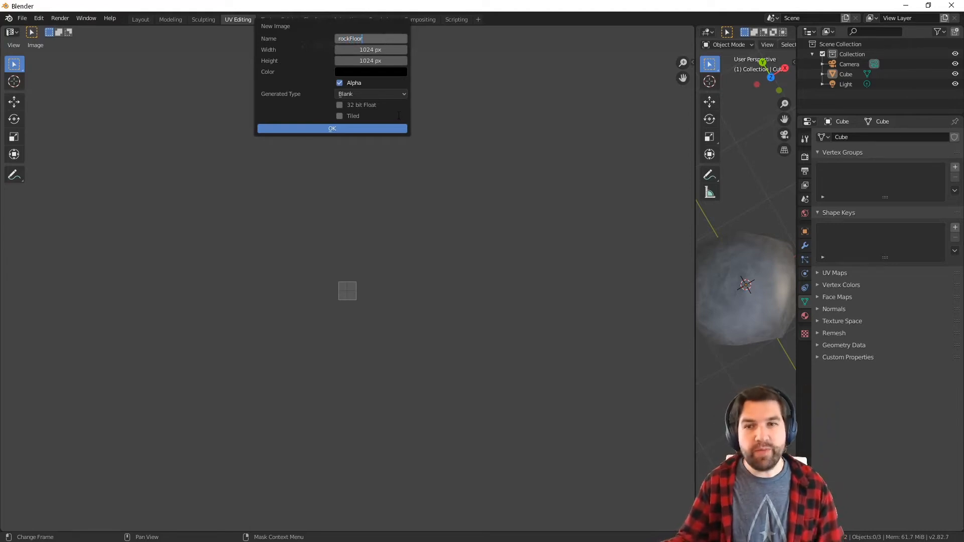
key("Return")
left_click(381, 50)
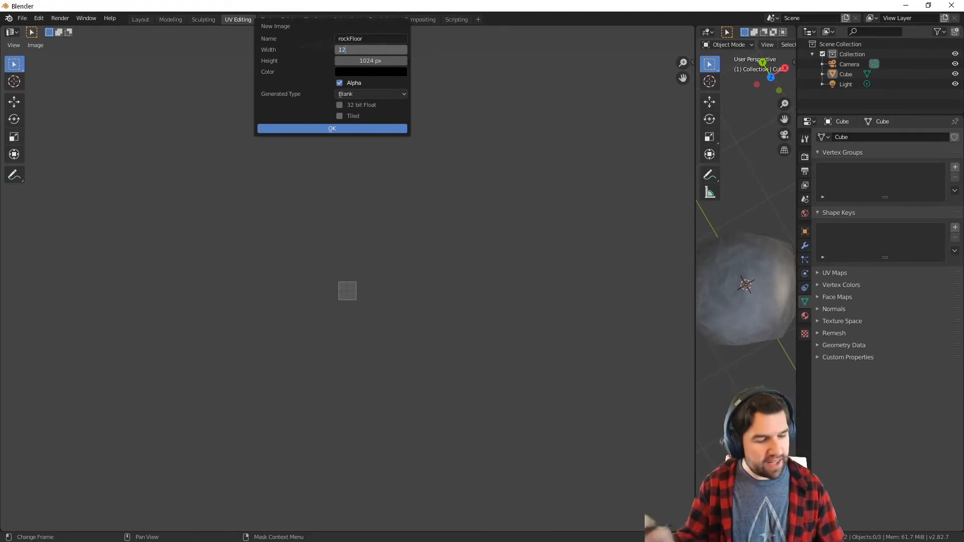
key("Return")
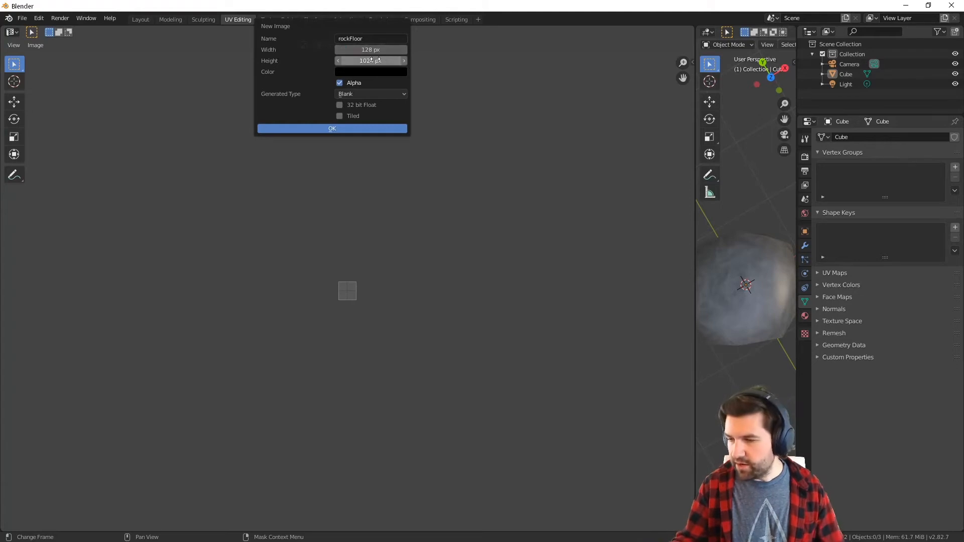
left_click(376, 60)
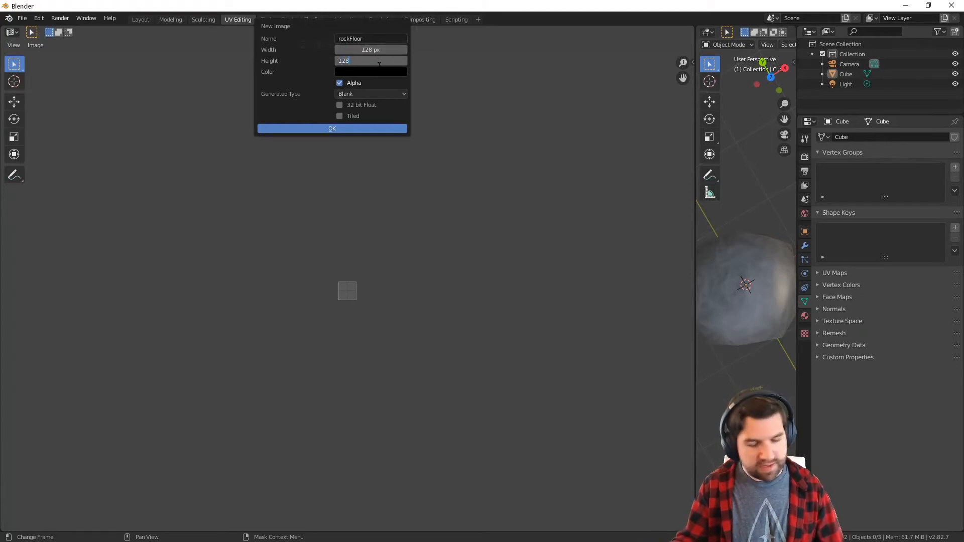
left_click(358, 129)
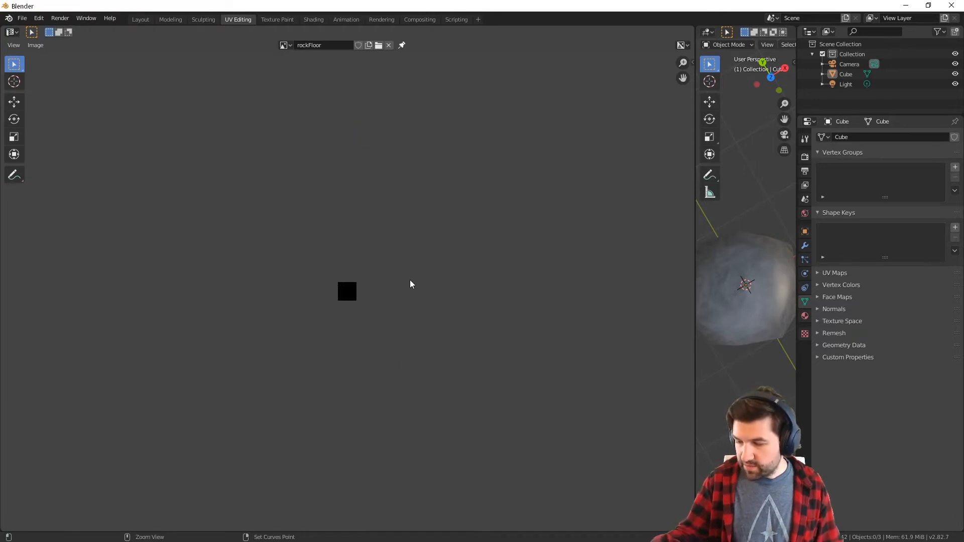
scroll(409, 284, "up", 10)
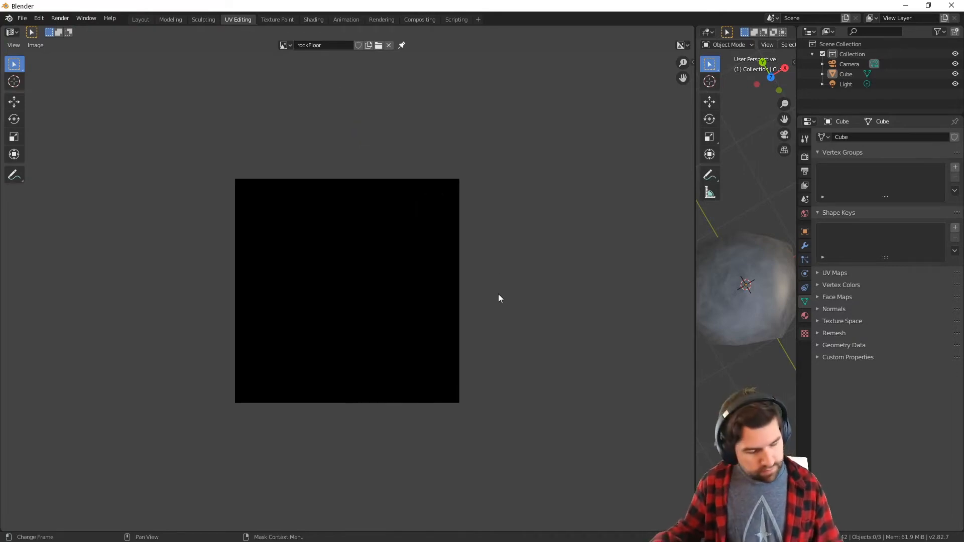
key("n")
left_click(690, 83)
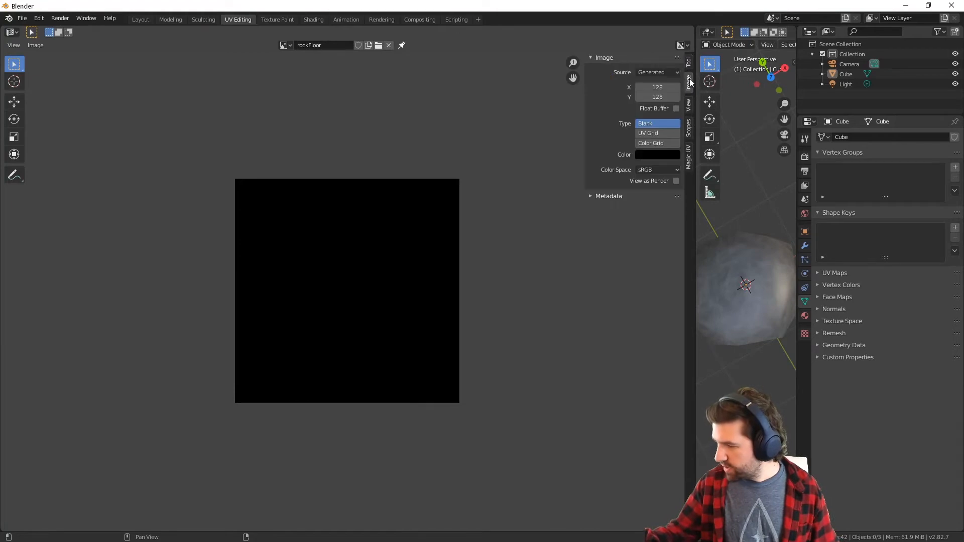
left_click(688, 106)
left_click(690, 129)
left_click(689, 64)
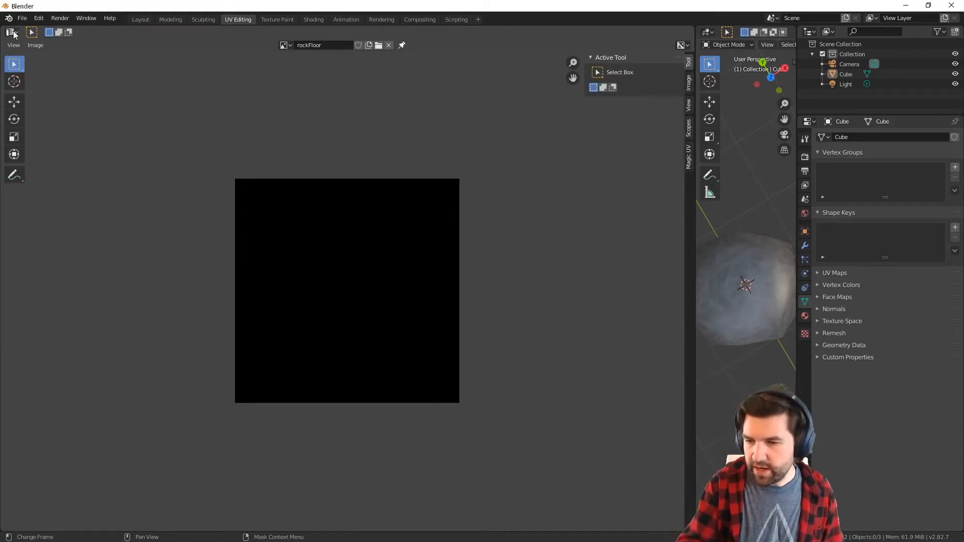
Switch to the Texture Paint workspace and show the rockFloor image there in place of the rock texture
left_click(272, 20)
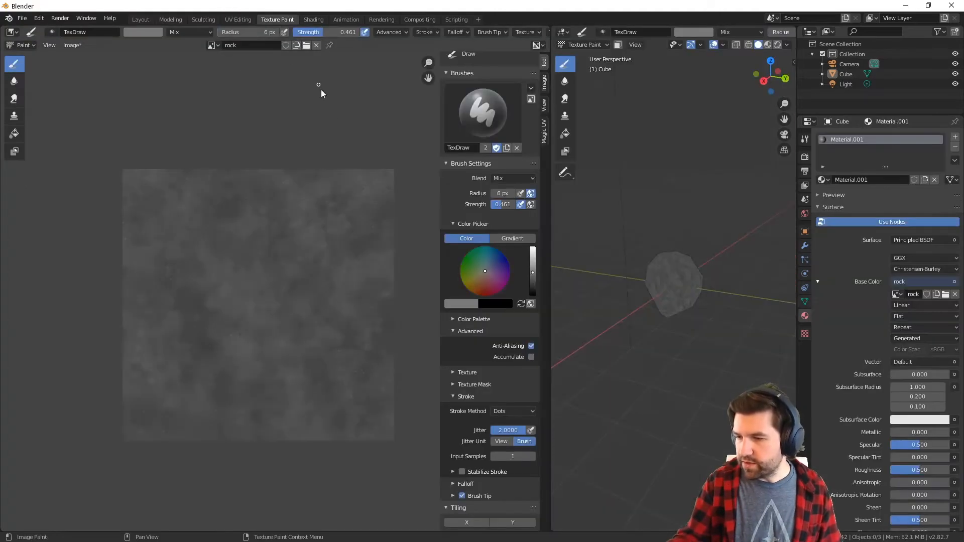
left_click(211, 45)
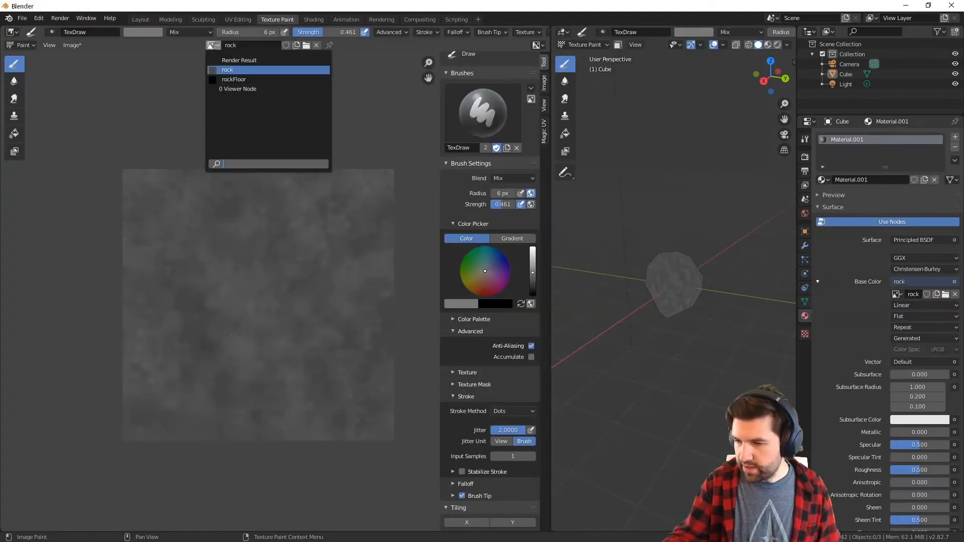
left_click(253, 80)
scroll(288, 364, "down", 3)
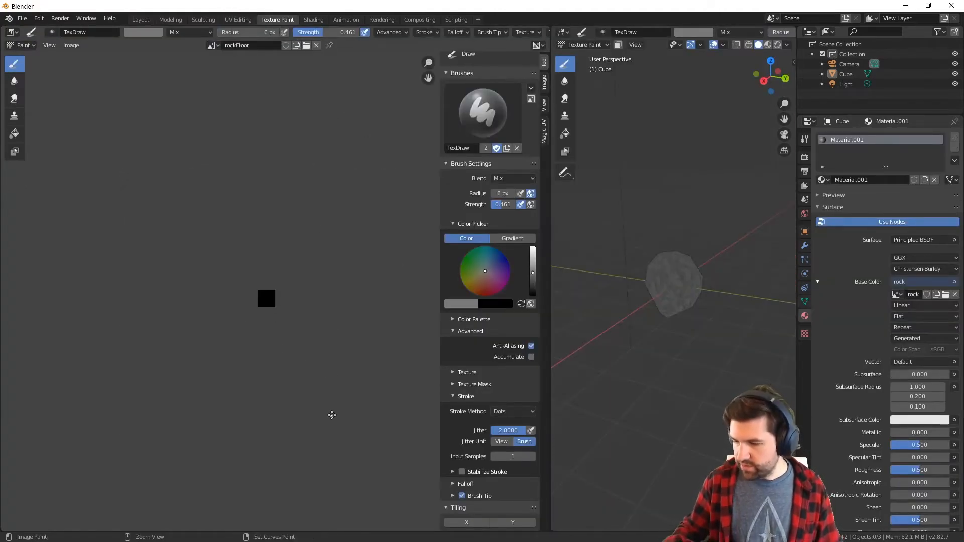
scroll(312, 281, "up", 8)
Fill the whole rockFloor image with a very dark gray, then lighten the Fill tool's color slightly
left_click(20, 134)
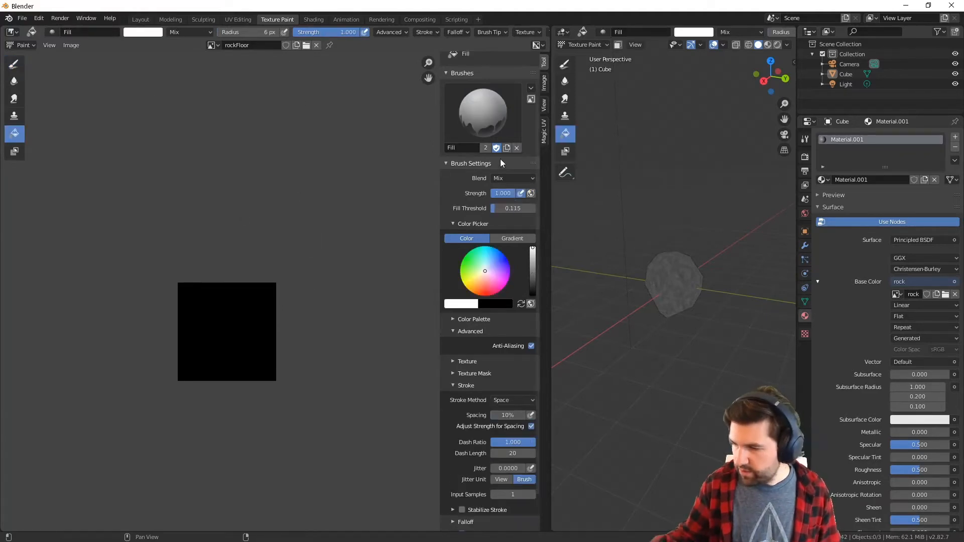
left_click(251, 362)
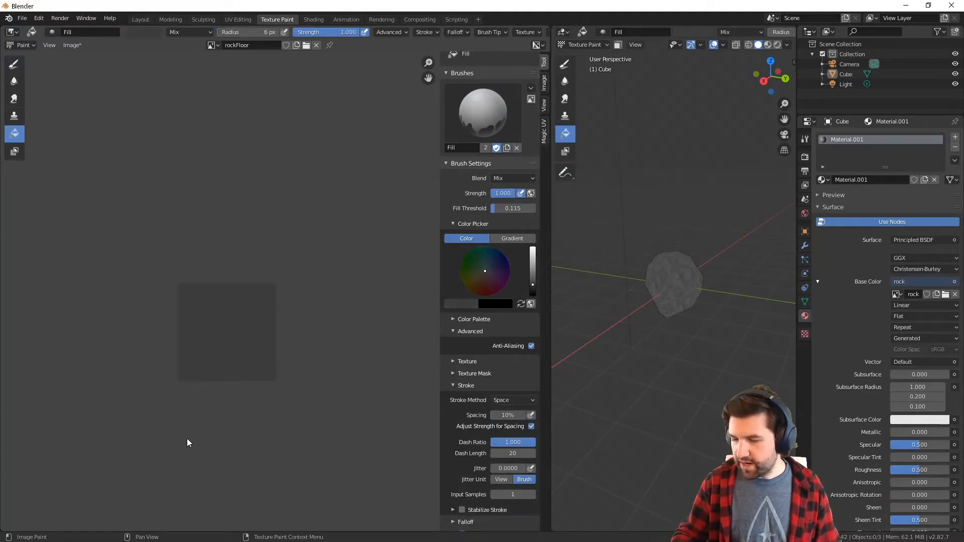
left_click_drag(534, 286, 534, 290)
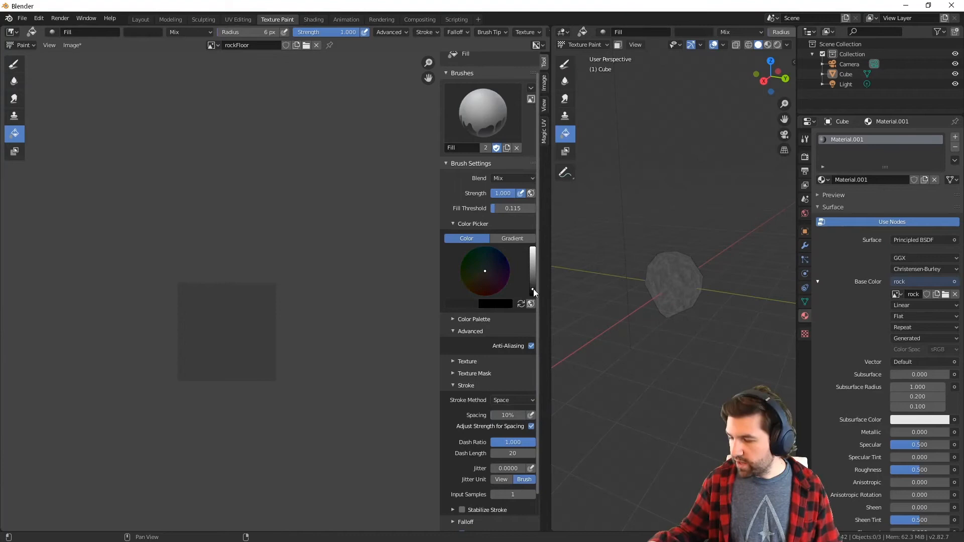
left_click(255, 333)
scroll(301, 331, "up", 2)
middle_click_drag(309, 383, 363, 296)
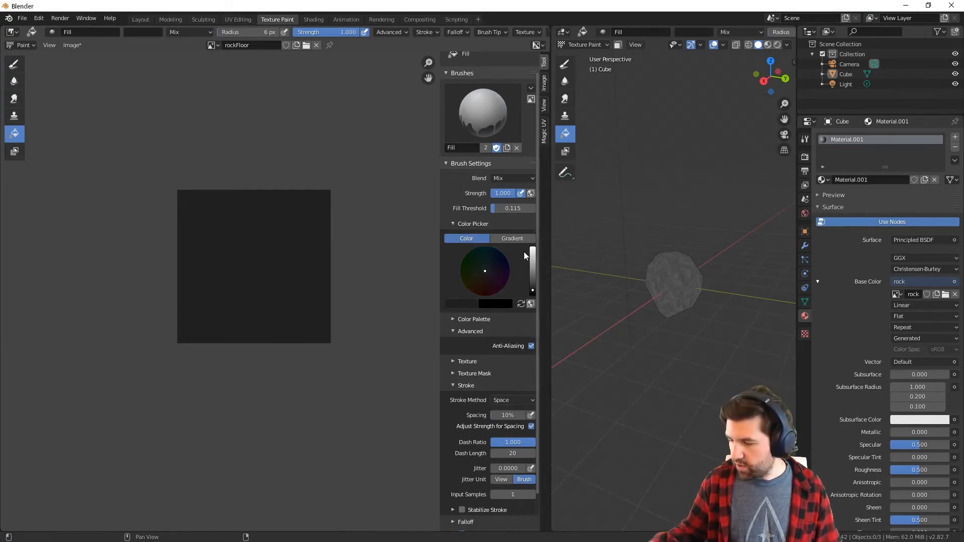
left_click_drag(533, 285, 533, 283)
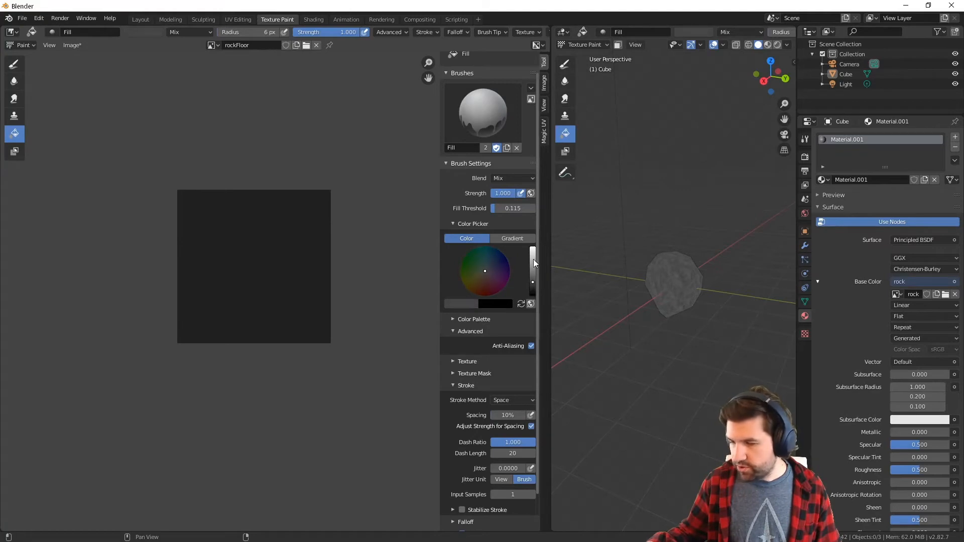
Switch to the Draw brush, enable tiling in X and Y, and undo a test stroke near the image edge
left_click(14, 64)
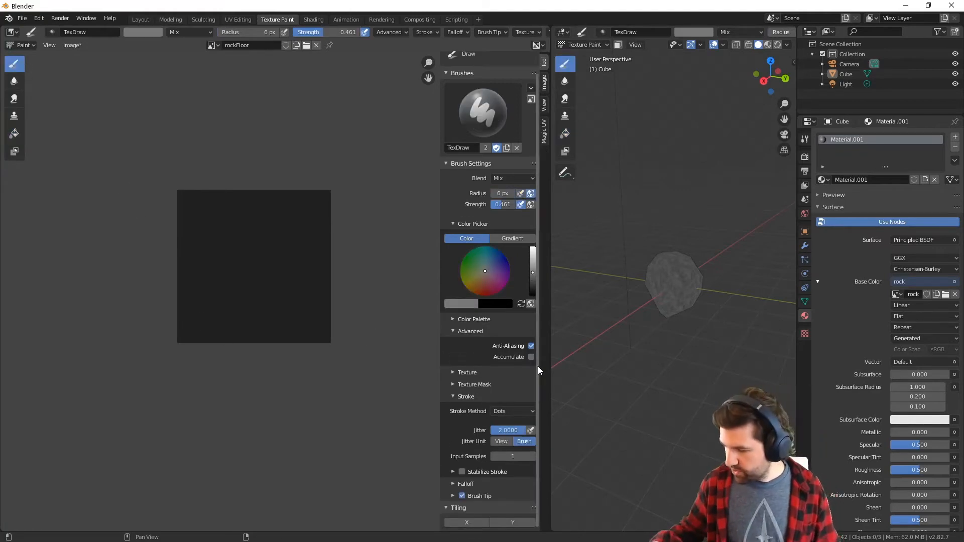
left_click(467, 522)
left_click(513, 522)
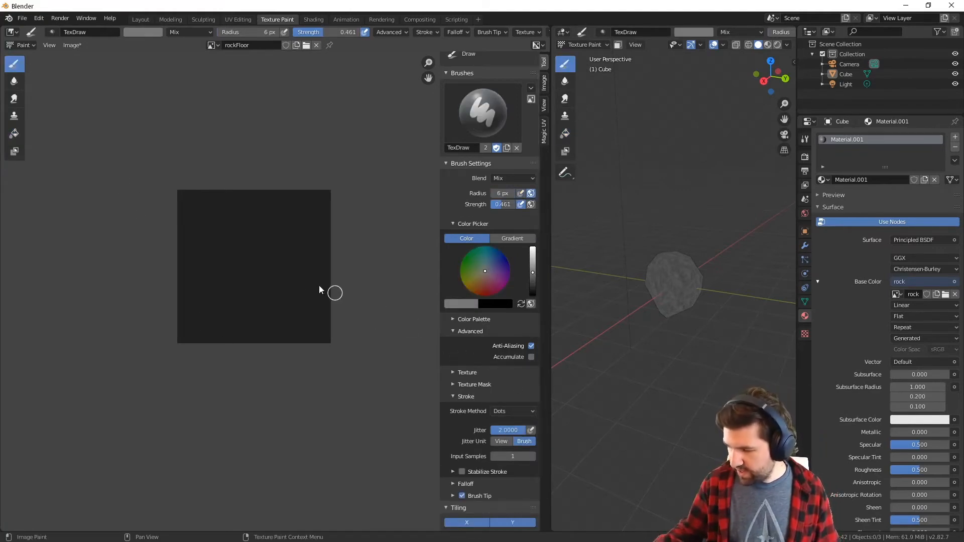
mouse_move(319, 290)
left_mouse_down()
mouse_move(312, 280)
mouse_move(330, 273)
left_mouse_up()
key("ctrl+z")
Set the brush's stroke method to Space, jitter to 0 and strength to 0.935, undoing the test strokes
left_click(512, 411)
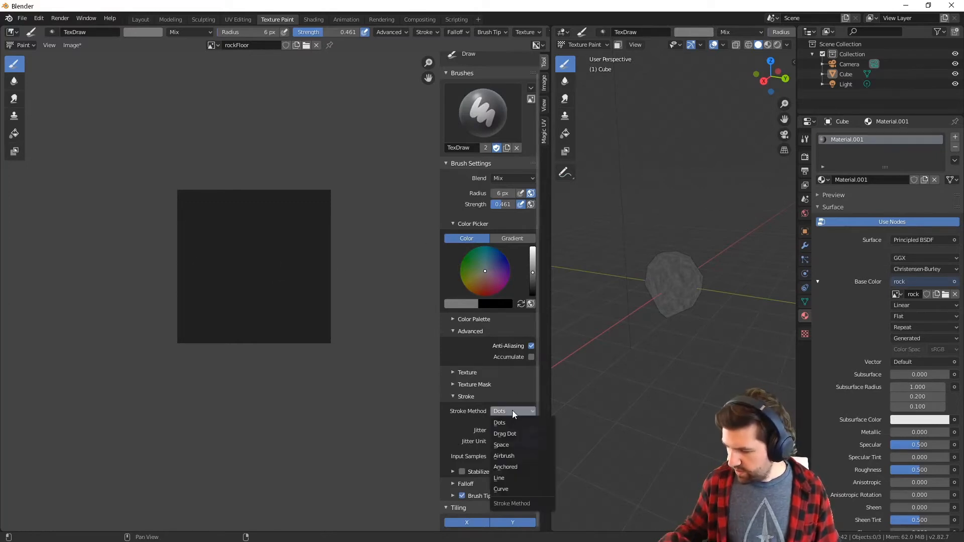
left_click(505, 445)
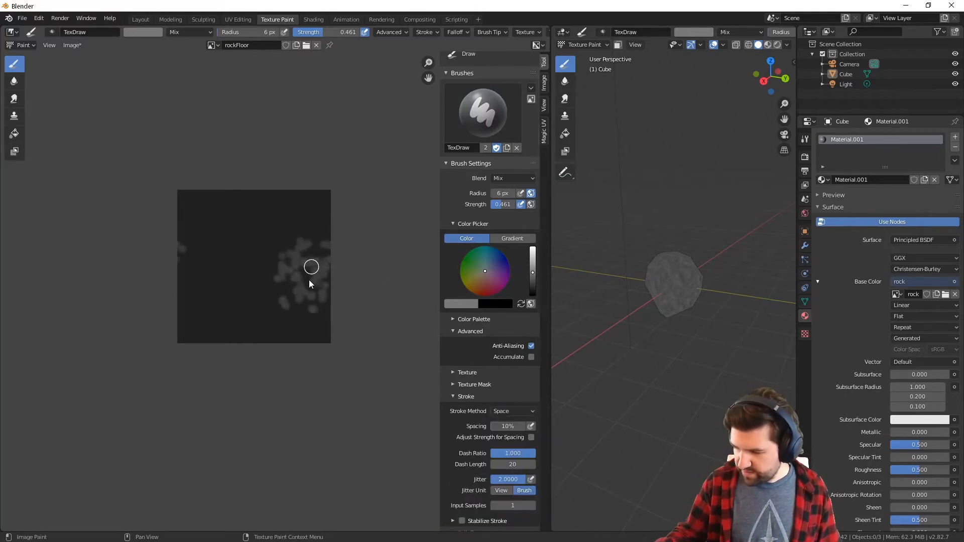
key("ctrl+z")
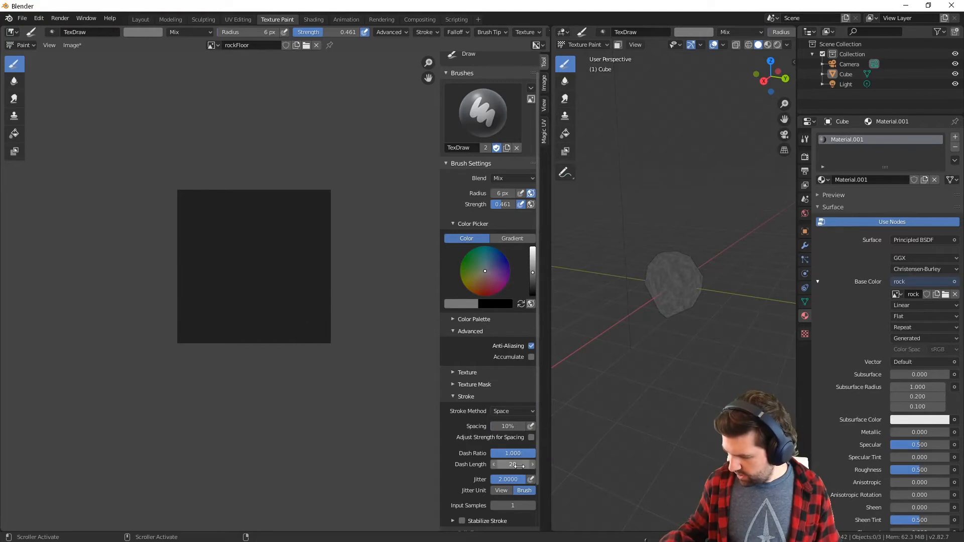
mouse_move(298, 249)
left_mouse_down()
mouse_move(297, 279)
mouse_move(304, 274)
left_mouse_up()
key("ctrl+z")
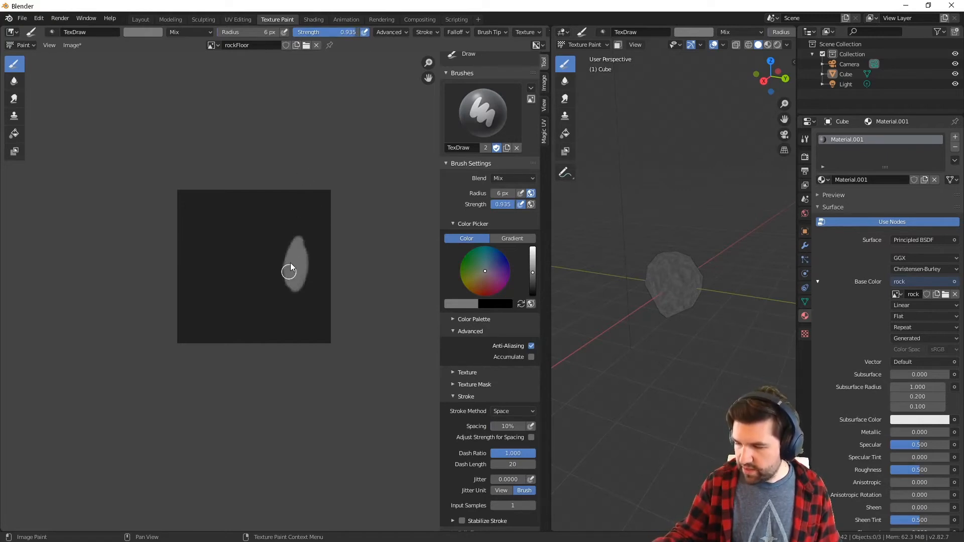
key("ctrl+z")
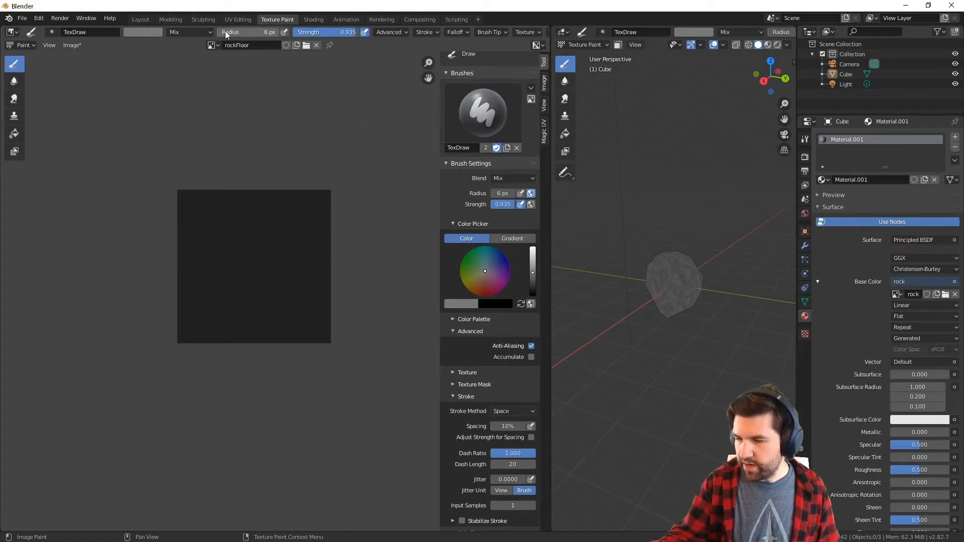
Set the Draw brush radius to 18 px and undo the test strokes on rockFloor
left_click_drag(225, 32, 241, 33)
left_click_drag(238, 231, 245, 260)
key("ctrl+z")
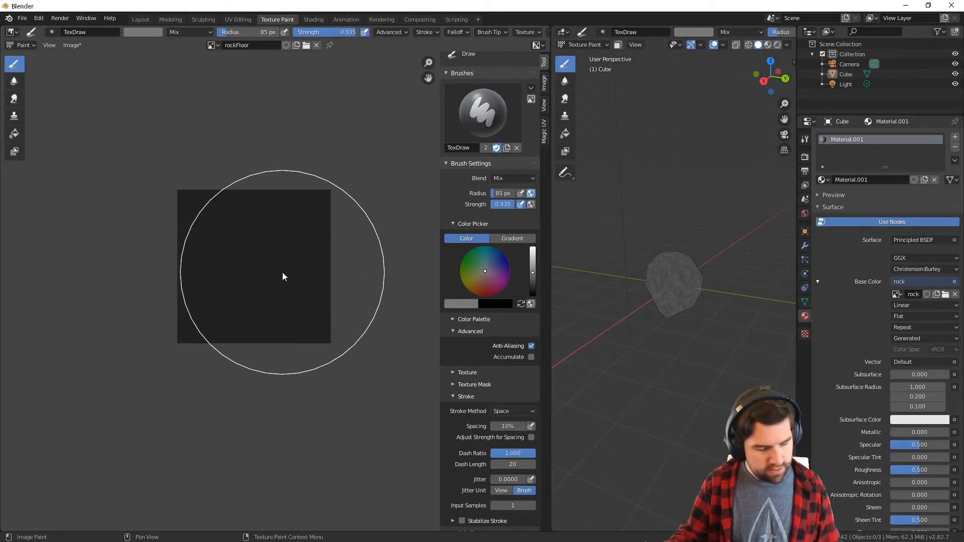
key("f")
left_click(201, 257)
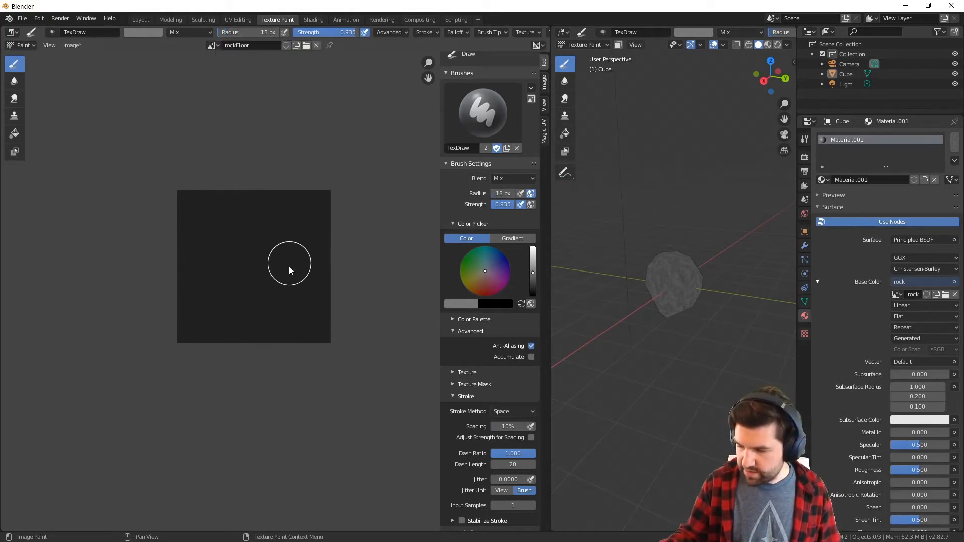
key("ctrl+z")
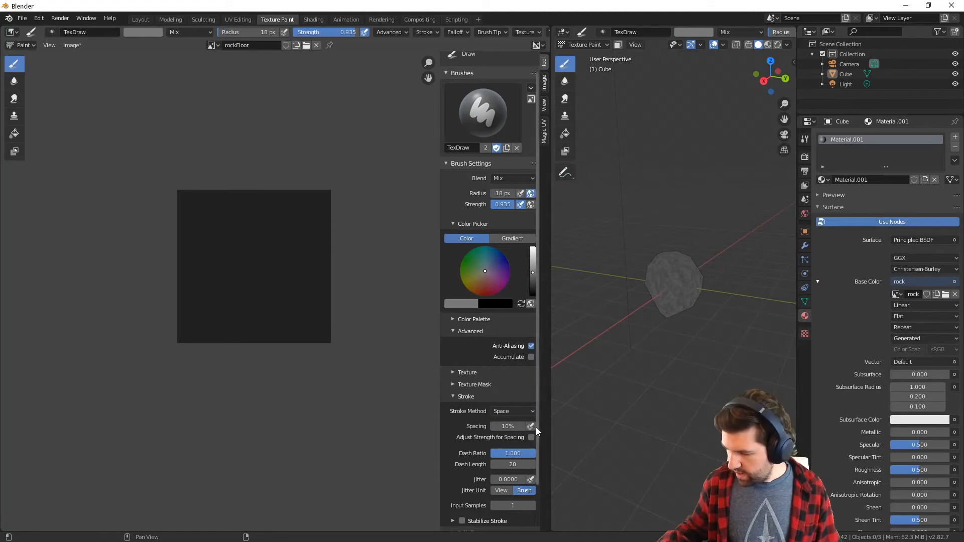
Expand the Draw brush's Falloff curve settings and undo the test stroke
left_click_drag(537, 427, 536, 486)
left_click(457, 489)
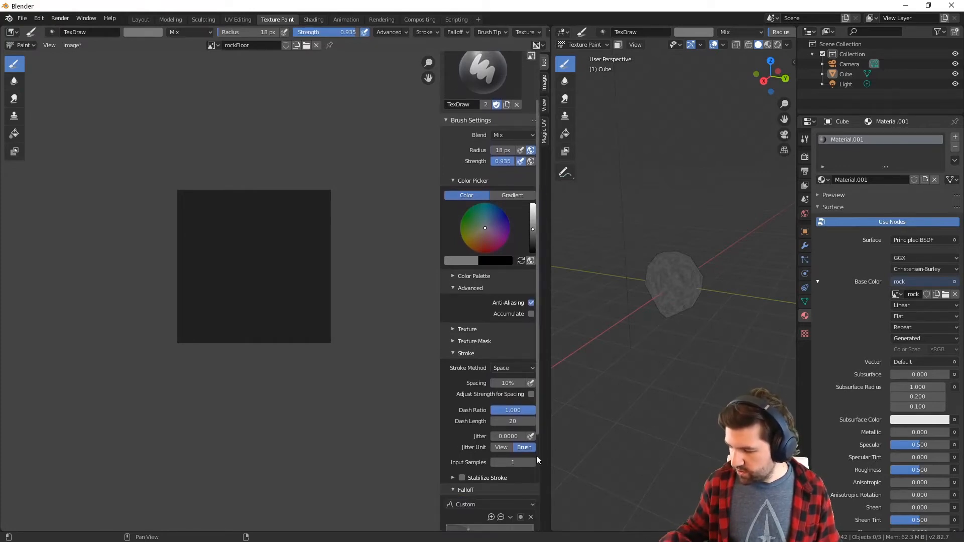
left_click_drag(539, 406, 538, 491)
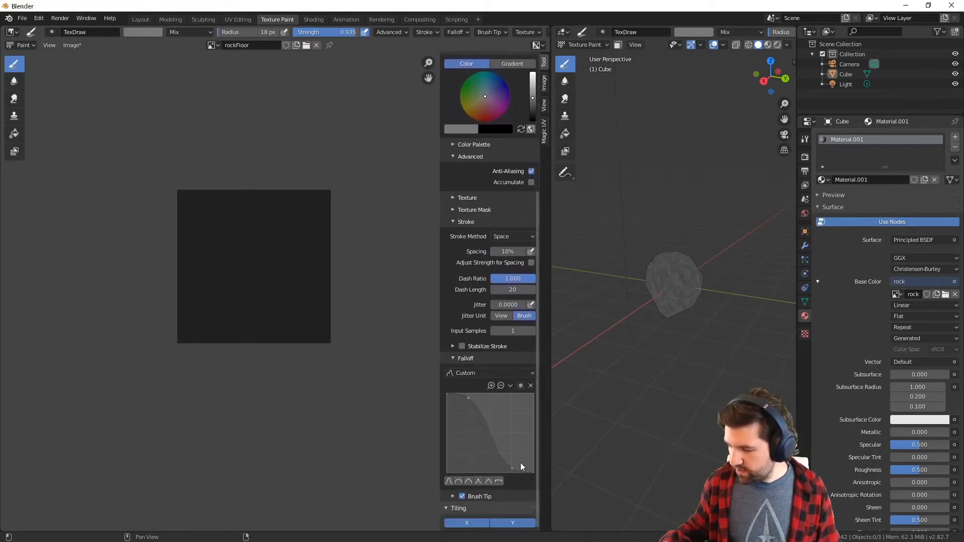
key("ctrl+z")
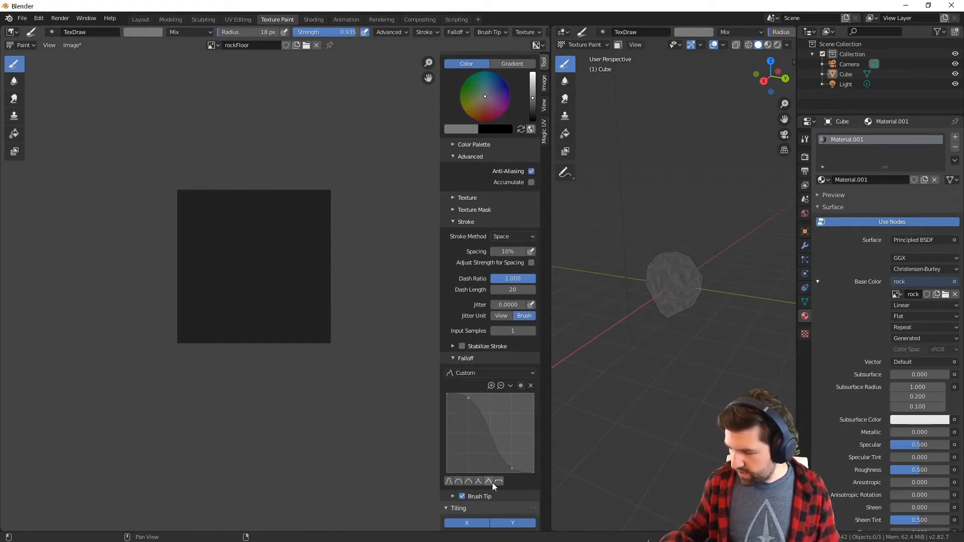
Try the linear and smooth falloff presets with test strokes on rockFloor, undoing each stroke
left_click(489, 481)
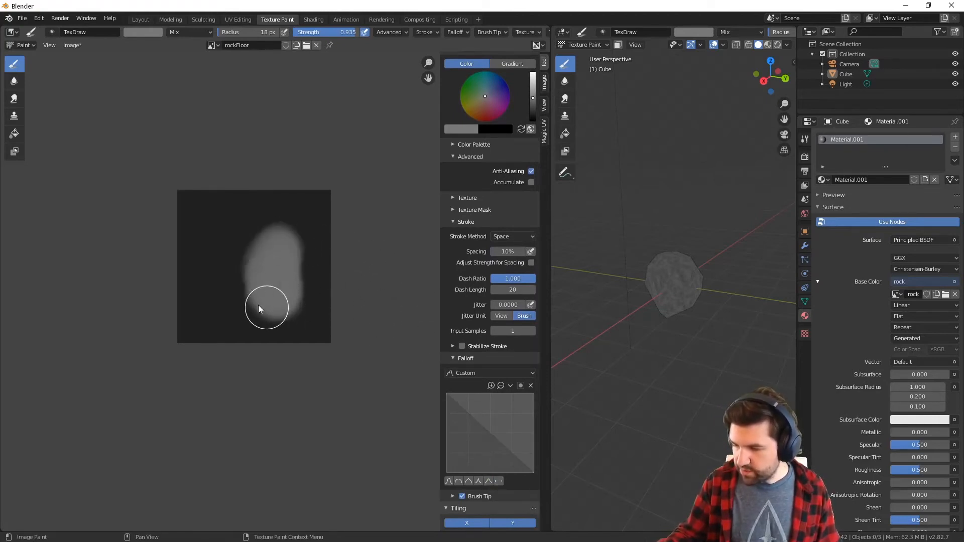
left_click_drag(258, 305, 249, 287)
key("ctrl+z")
key("ctrl+z")
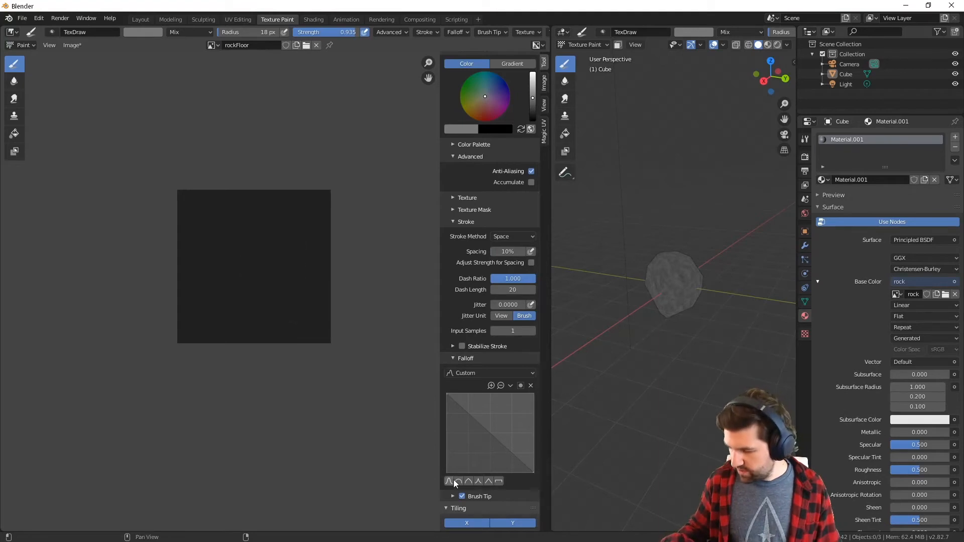
left_click(451, 481)
mouse_move(211, 216)
left_mouse_down()
mouse_move(240, 273)
mouse_move(282, 302)
mouse_move(288, 269)
left_mouse_up()
key("ctrl+z")
Apply the round falloff preset to the Draw brush, paint a test blob on rockFloor and undo it
left_click(459, 481)
key("ctrl+z")
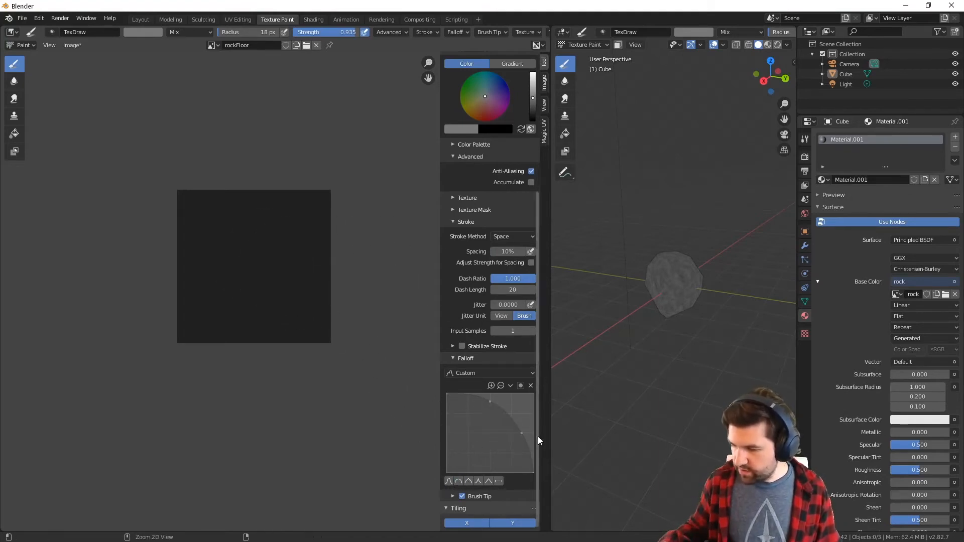
left_click_drag(273, 301, 262, 281)
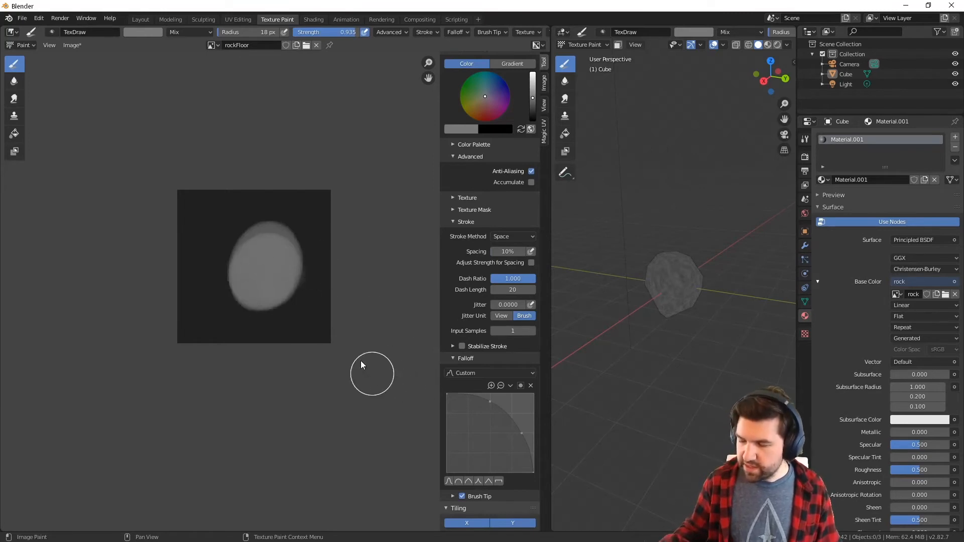
key("ctrl+z")
key("ctrl+z")
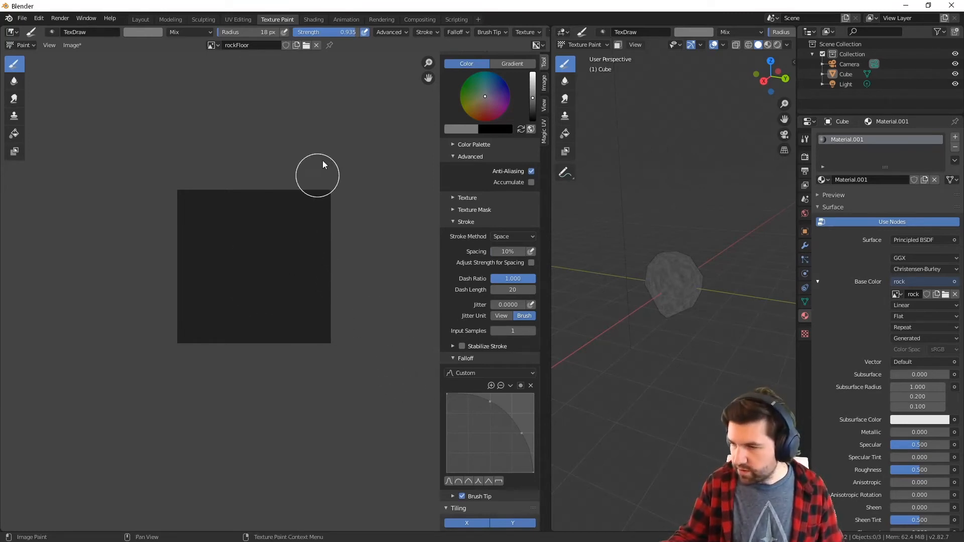
Set the Draw brush strength to 1.000 and undo a test stroke on rockFloor
left_click_drag(351, 32, 362, 32)
left_click_drag(298, 257, 288, 267)
key("ctrl+z")
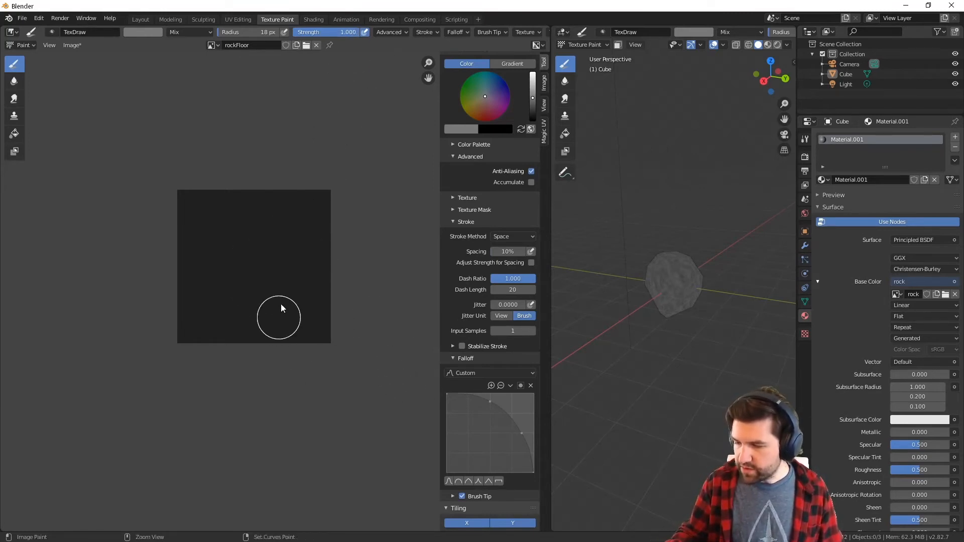
Change the Draw brush colour to a mid grey and undo a test stroke on rockFloor
key("s")
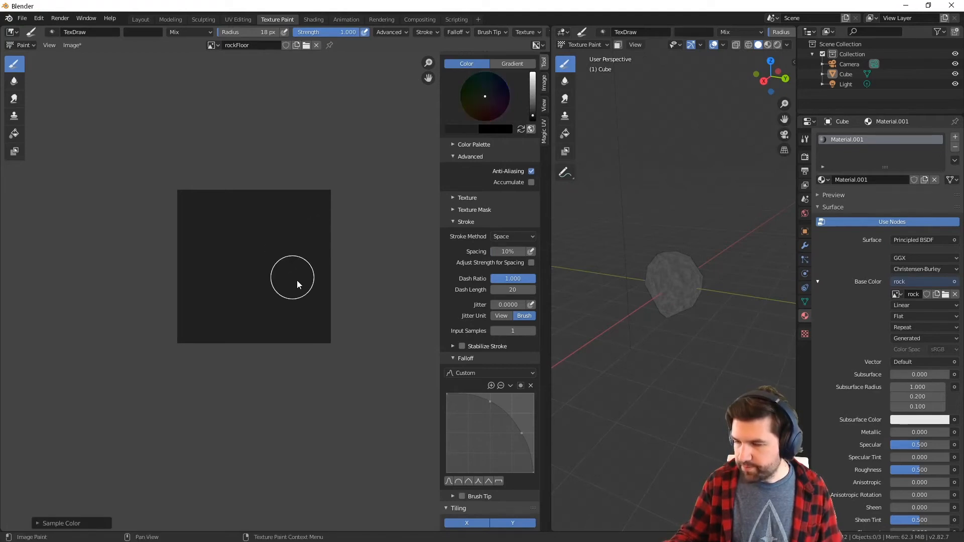
left_click(532, 100)
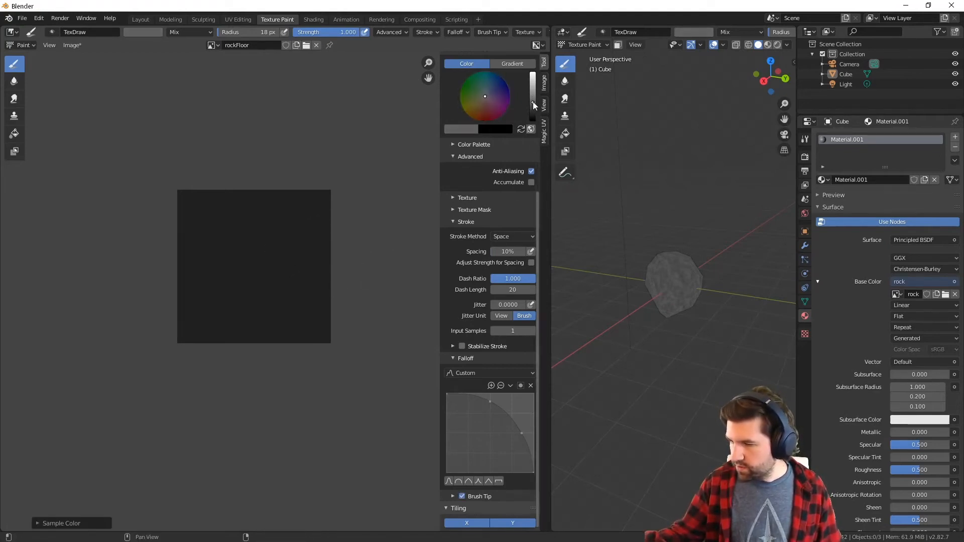
left_click_drag(269, 271, 256, 261)
key("ctrl+z")
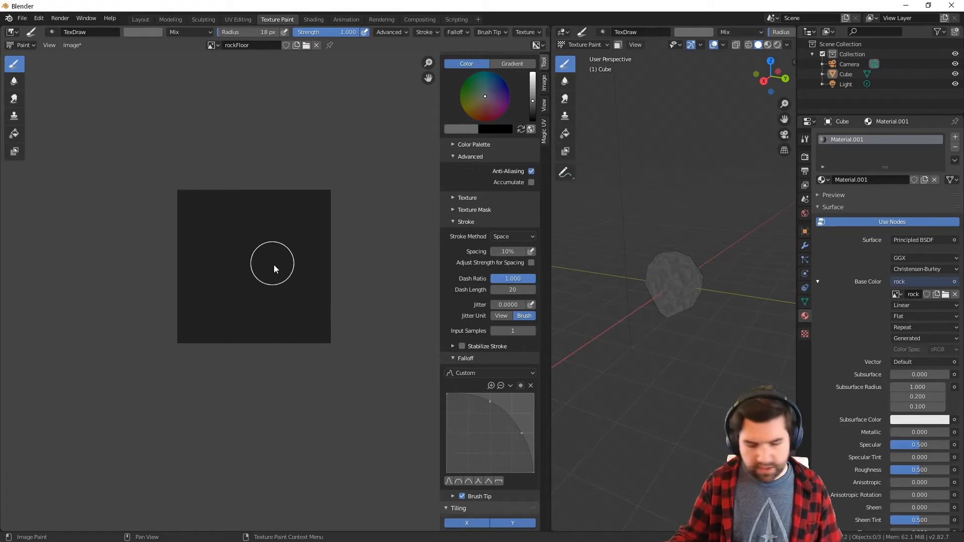
Set the Draw brush radius to 7 px and paint three adjoining grey stones around the centre and right of rockFloor
key("f")
left_click(267, 259)
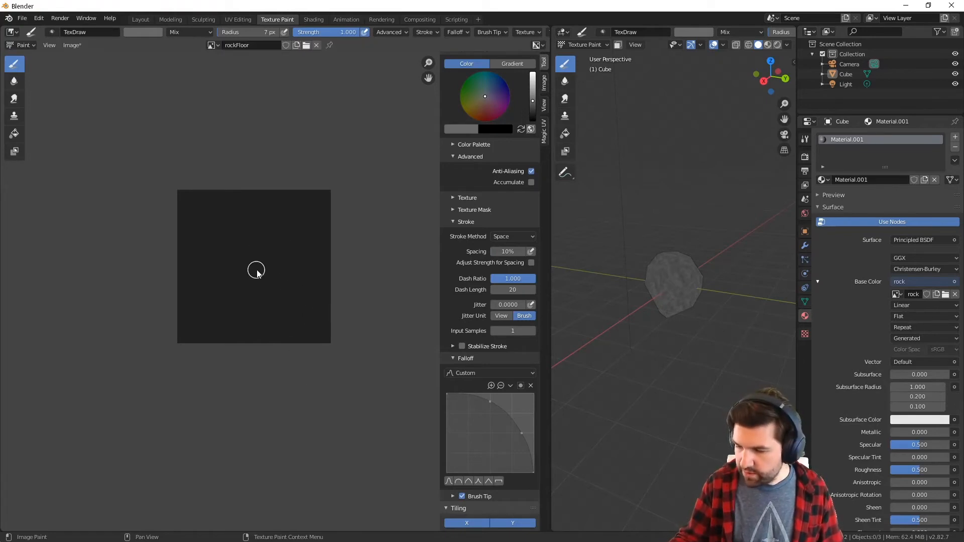
mouse_move(255, 273)
left_mouse_down()
mouse_move(266, 251)
mouse_move(262, 266)
mouse_move(304, 233)
mouse_move(300, 243)
left_mouse_up()
mouse_move(290, 296)
left_mouse_down()
mouse_move(288, 276)
mouse_move(296, 303)
left_mouse_up()
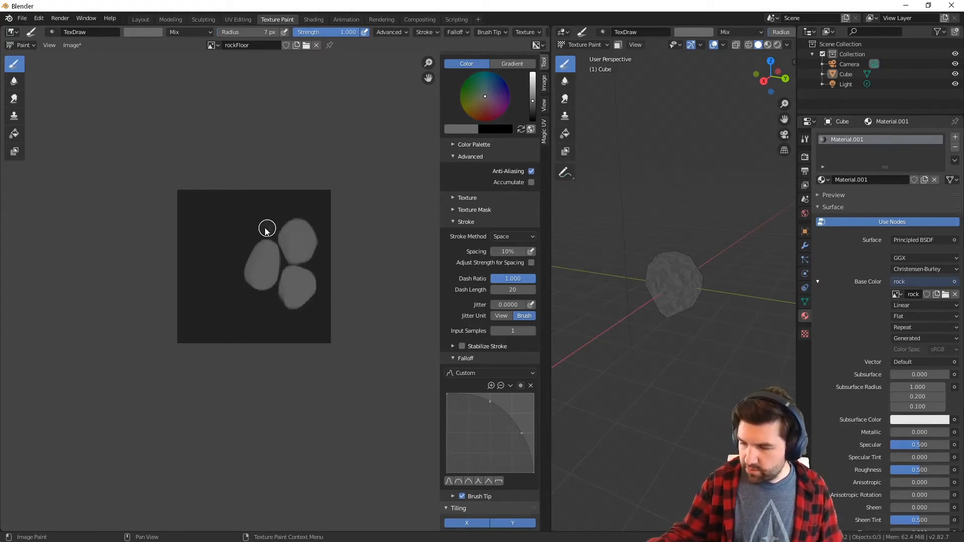
Paint further grey stones across the tile's upper edge and lower right border, plus one beside the central stone
mouse_move(264, 228)
left_mouse_down()
mouse_move(261, 203)
mouse_move(272, 208)
mouse_move(267, 223)
left_mouse_up()
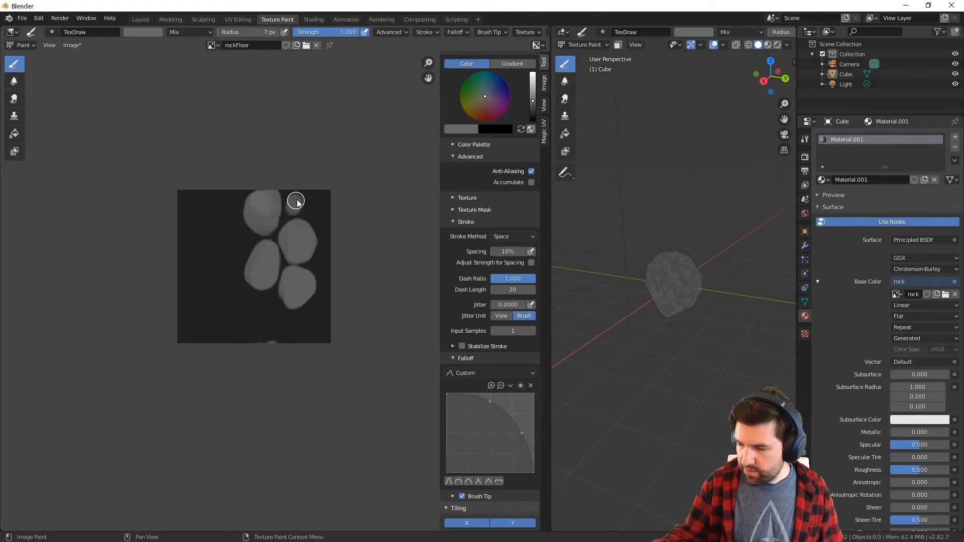
left_click_drag(295, 204, 303, 199)
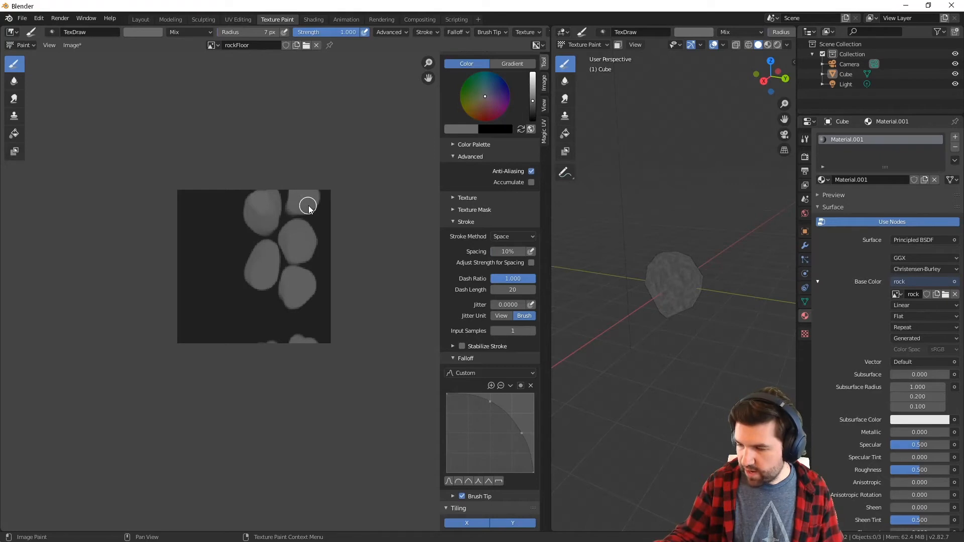
mouse_move(318, 327)
left_mouse_down()
mouse_move(316, 319)
mouse_move(331, 323)
left_mouse_up()
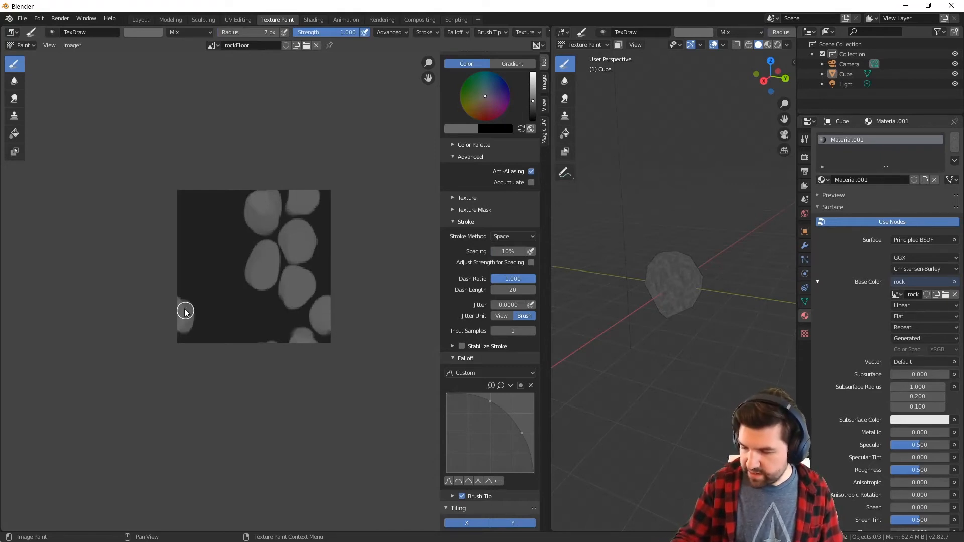
mouse_move(239, 249)
left_mouse_down()
mouse_move(217, 269)
mouse_move(236, 244)
left_mouse_up()
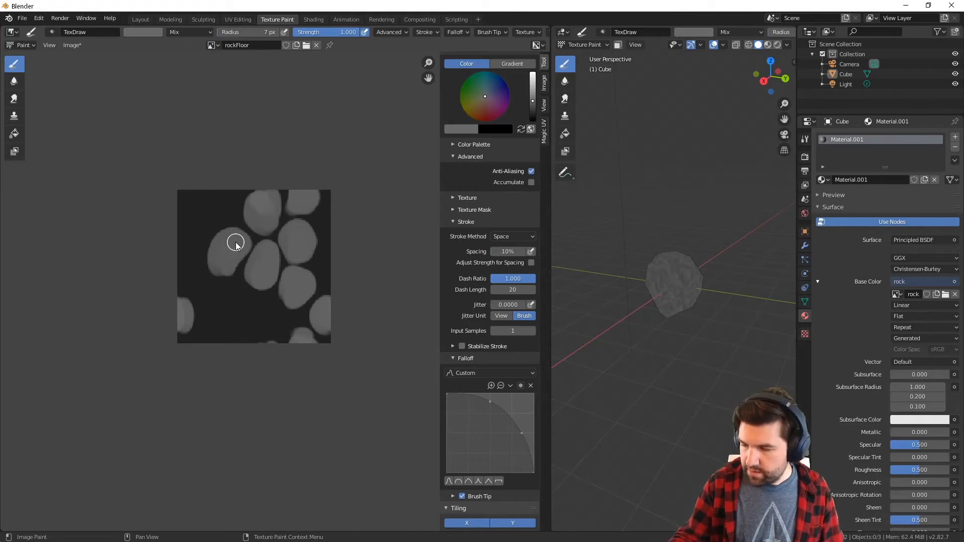
Paint small stones in the gaps with a 5 px brush, and a medium stone at lower left of centre with an 8 px radius
left_click(265, 308)
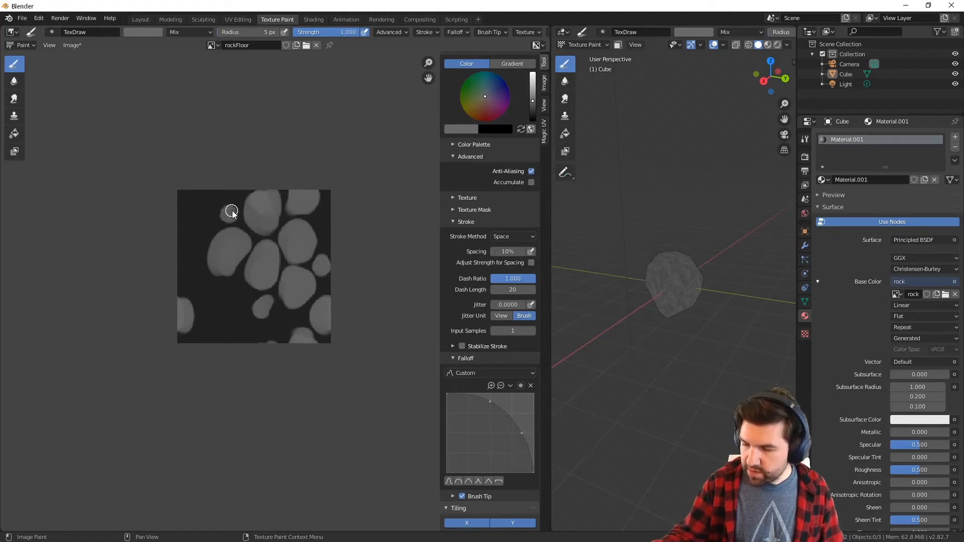
key("f")
left_click(246, 301)
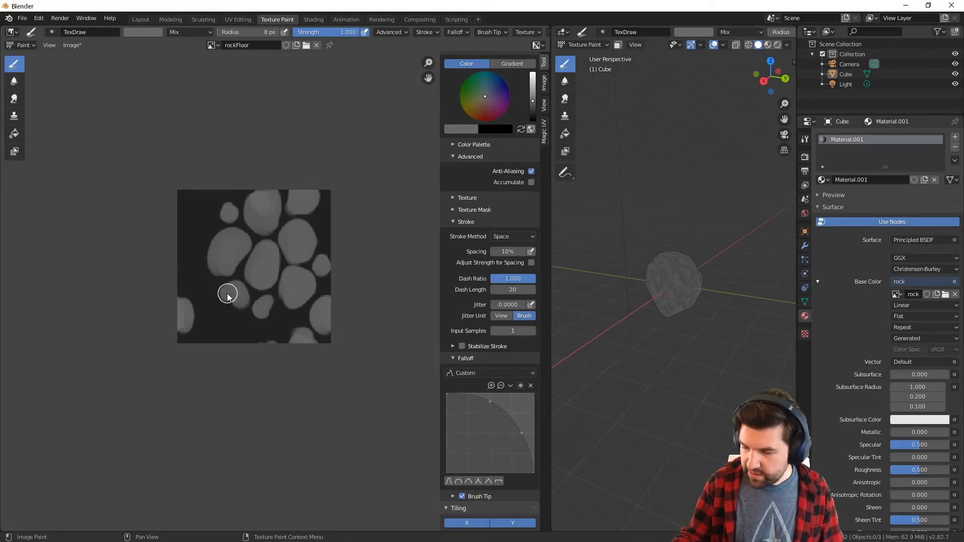
Try the Repeat Image display option on rockFloor and add it to Quick Favorites
left_click(543, 108)
left_click(530, 93)
left_click(531, 93)
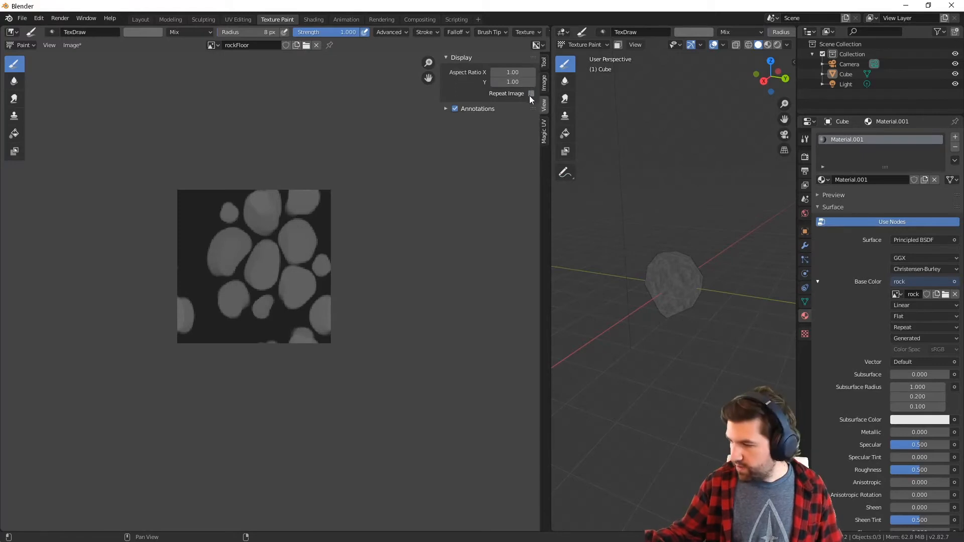
right_click(530, 94)
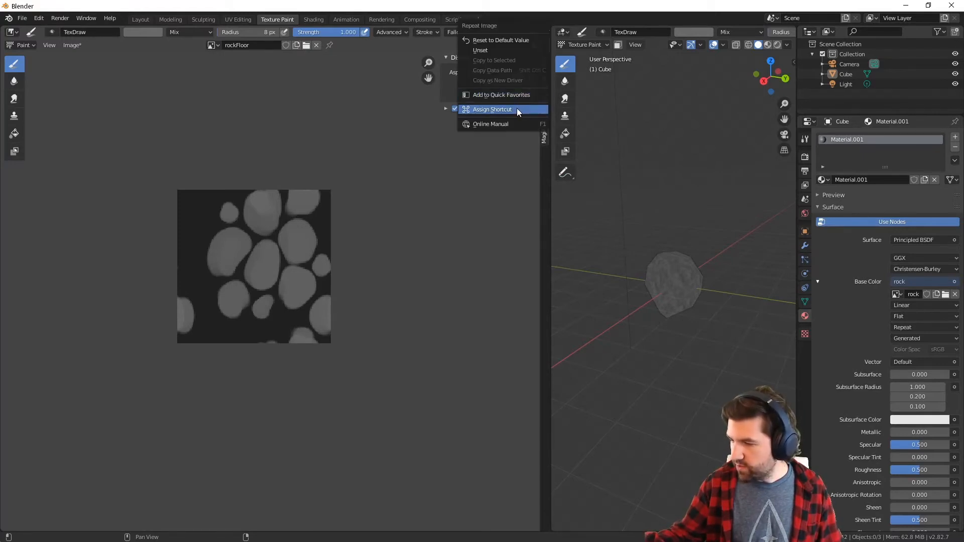
left_click(521, 94)
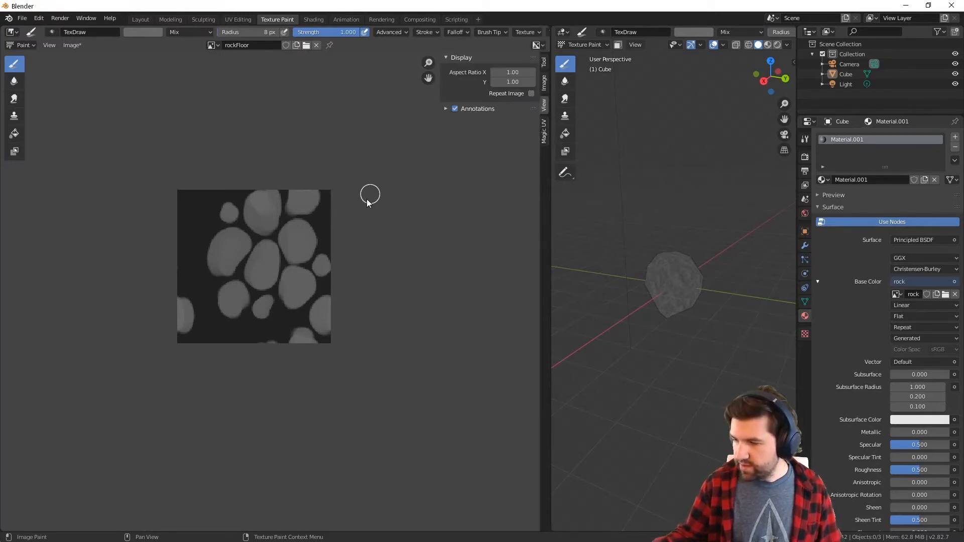
Toggle Display Repeated on and off from Quick Favorites to check how the stone pattern tiles
key("q")
left_click(294, 266)
key("q")
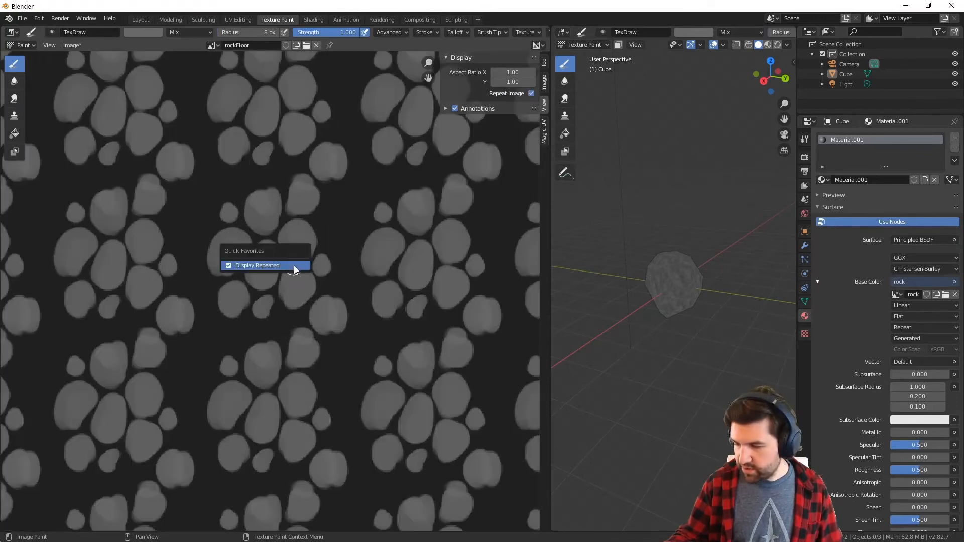
left_click(294, 266)
key("q")
left_click(294, 267)
key("q")
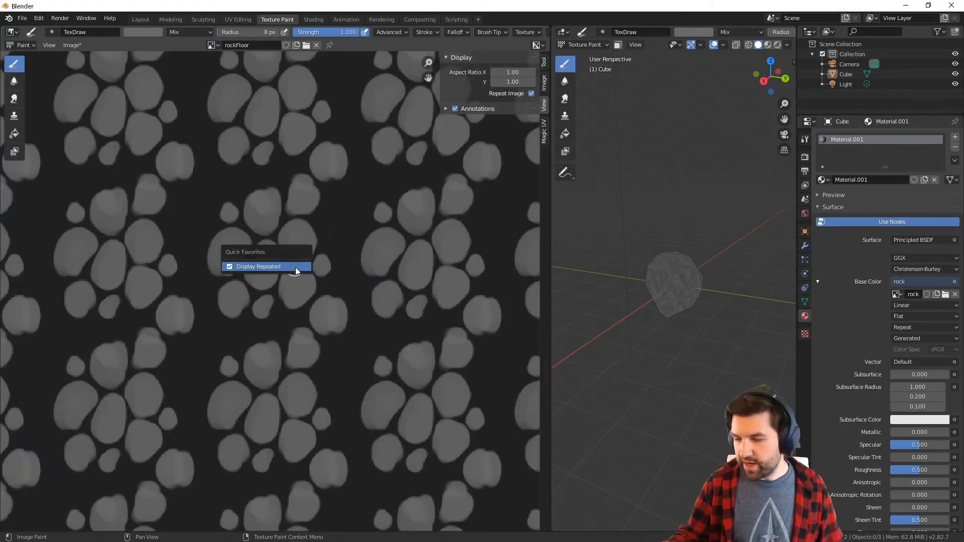
left_click(294, 267)
right_click(294, 267)
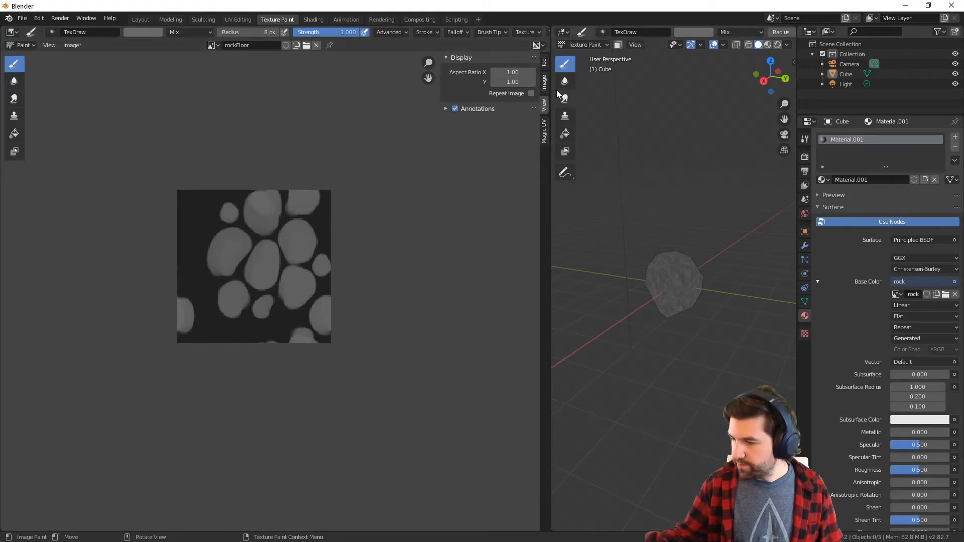
Paint 8 px brush stones along the left and upper borders of rockFloor, and fill remaining gaps with smaller stones at a 5 px radius
left_click(545, 62)
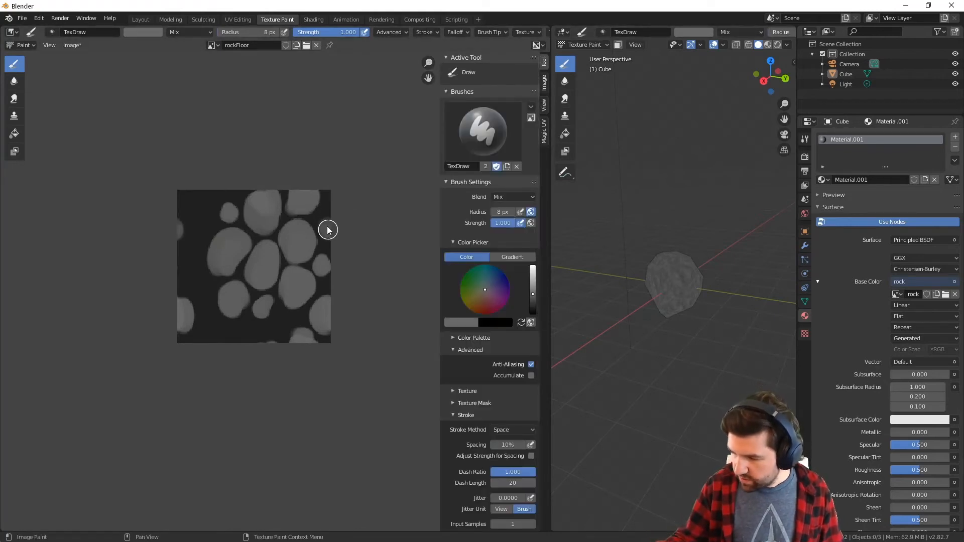
mouse_move(216, 226)
left_mouse_down()
mouse_move(188, 228)
mouse_move(211, 194)
mouse_move(196, 200)
mouse_move(208, 203)
left_mouse_up()
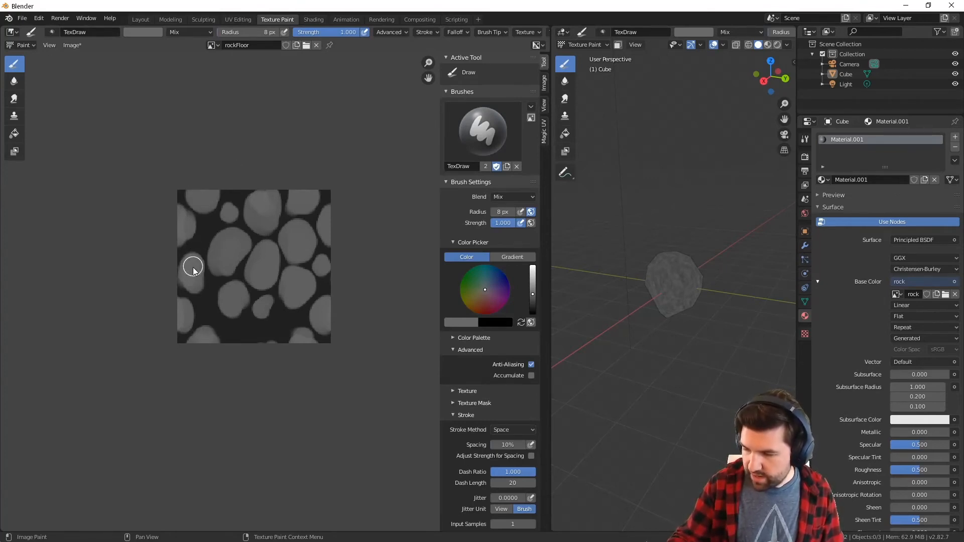
key("f")
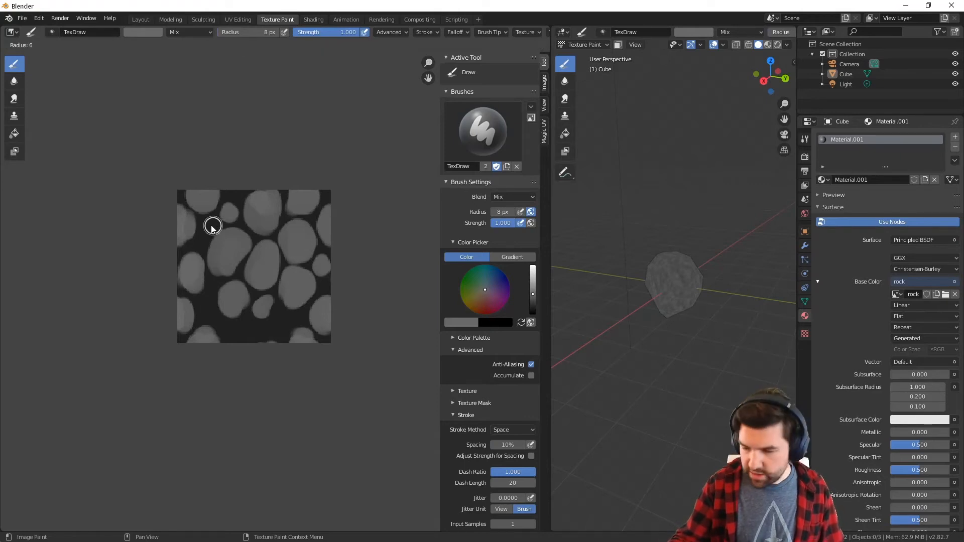
left_click(217, 227)
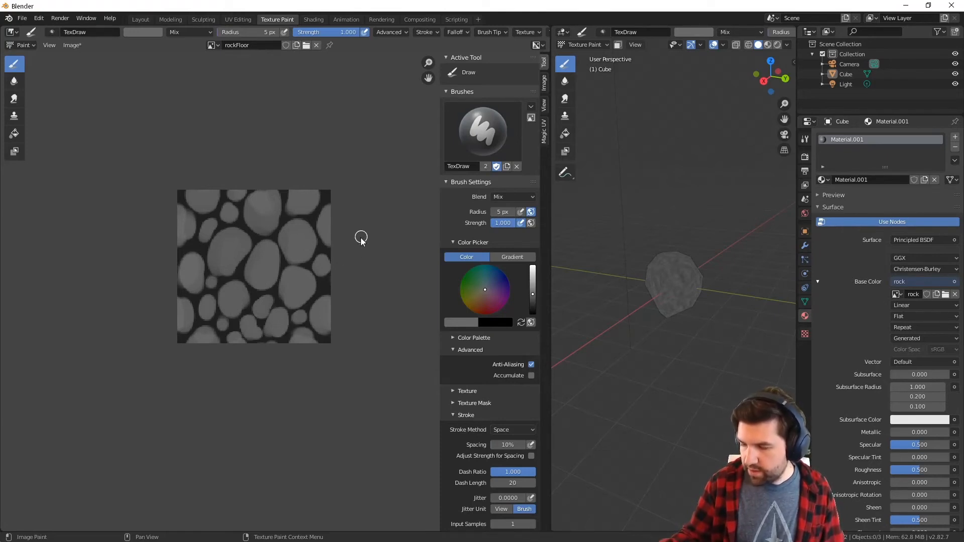
Display rockFloor repeated and fill the small leftover gaps with tiny stones using a 4 px brush radius
key("q")
left_click(308, 271)
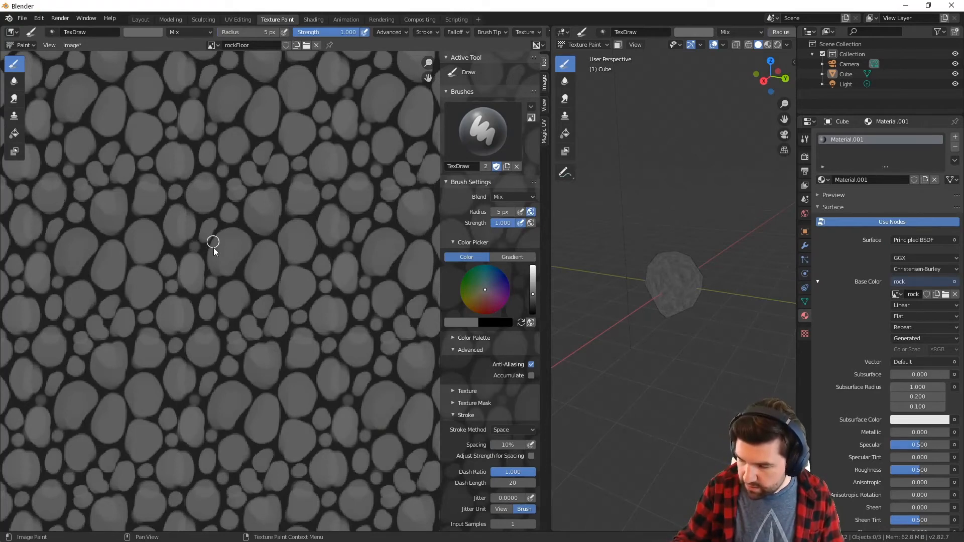
key("bracketleft")
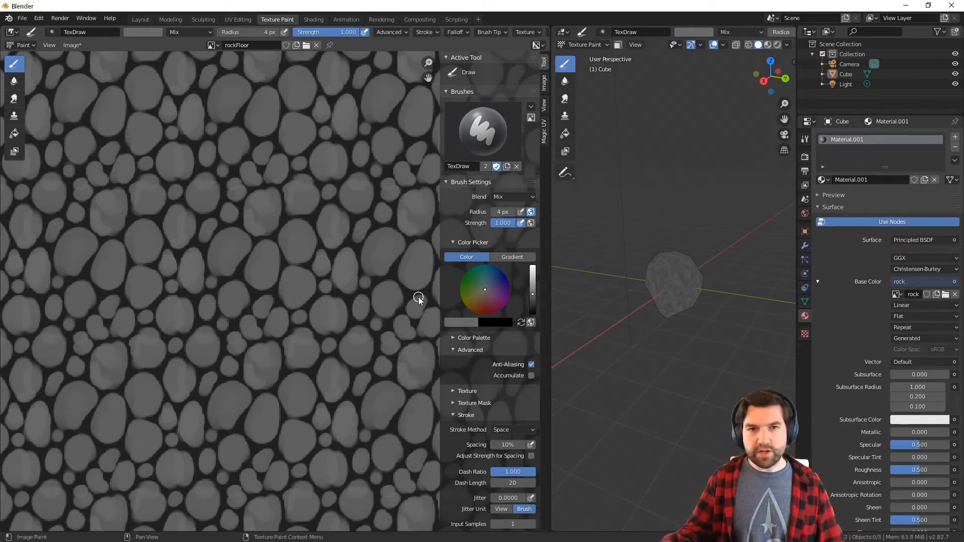
Hide the cube in the 3D scene and add a plane mesh at the origin
middle_click_drag(660, 318, 688, 269)
left_click(956, 74)
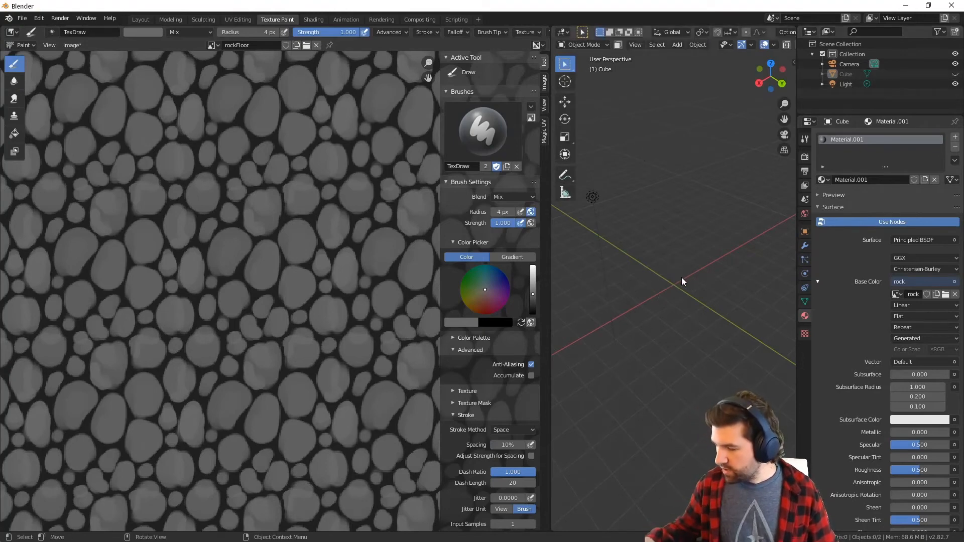
key("shift+a")
mouse_move(678, 283)
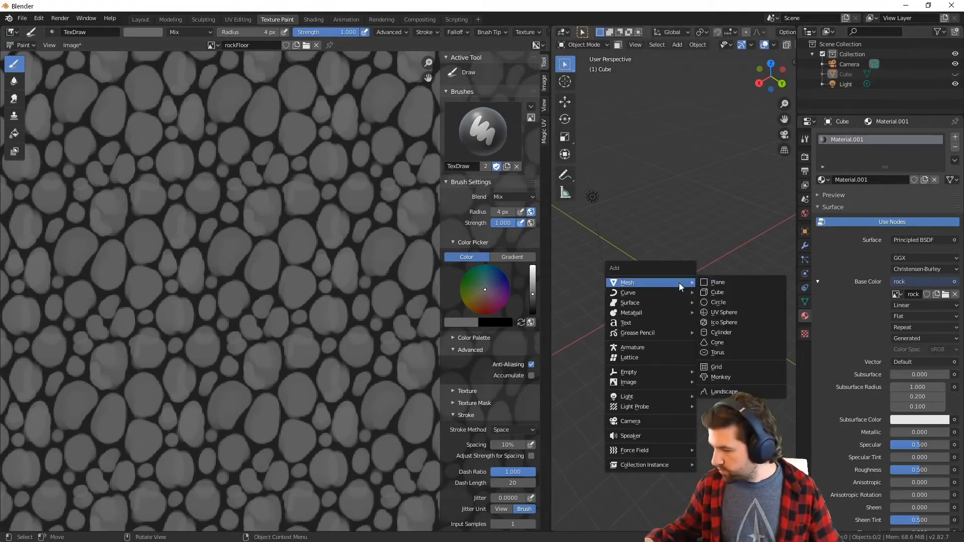
left_click(723, 282)
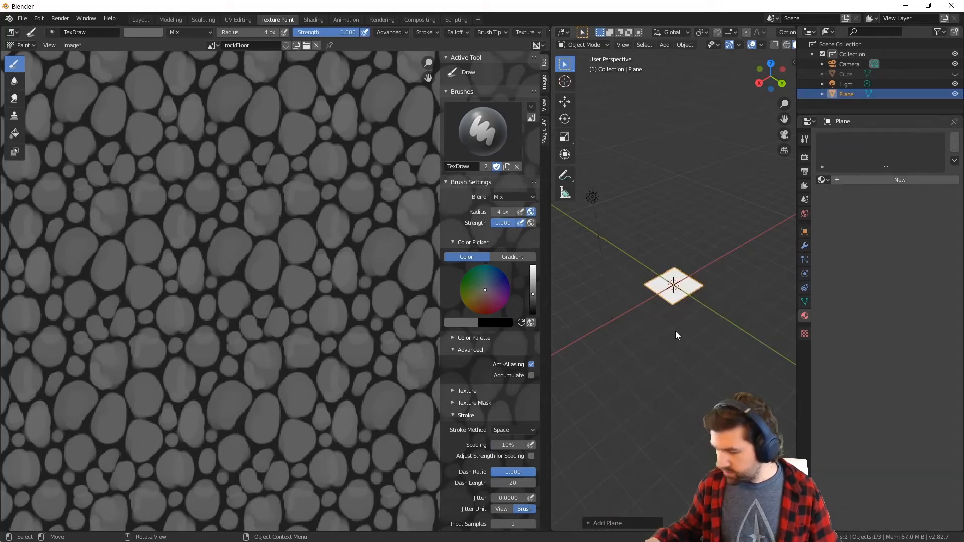
Scale the new plane up about 13 times to form a large floor
key("s")
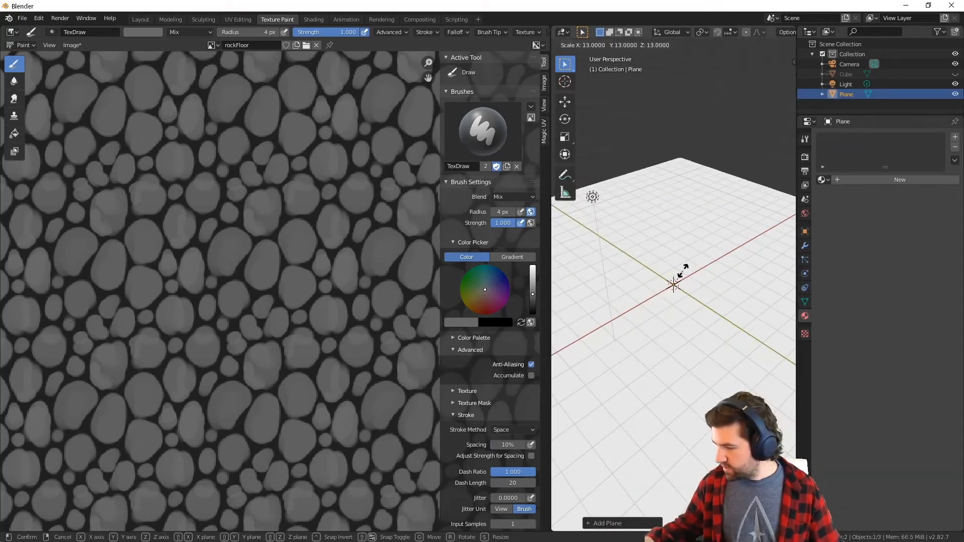
left_click(665, 281)
middle_click_drag(665, 282, 671, 321)
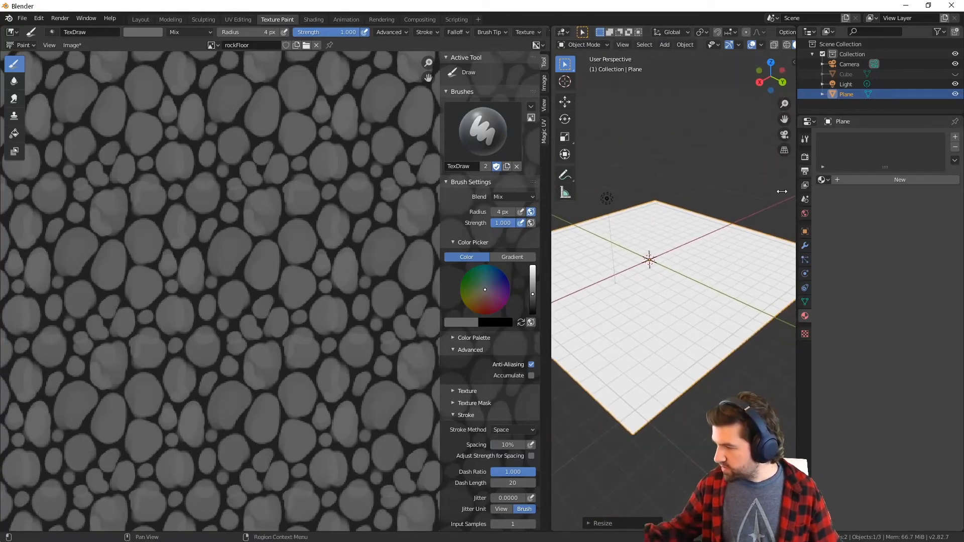
middle_click_drag(783, 194, 767, 221)
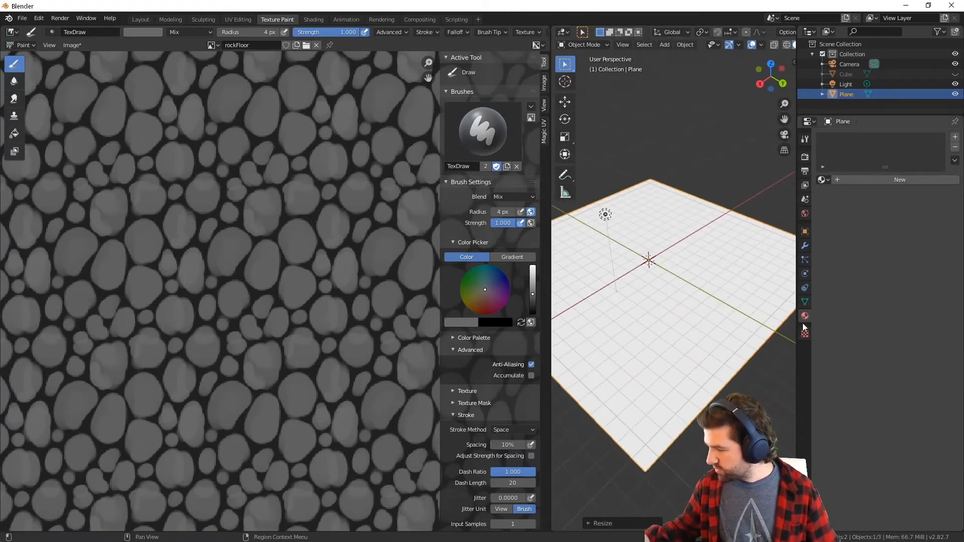
Create a new material on the plane and use rockFloor as the Image Texture for its Base Color
left_click(859, 179)
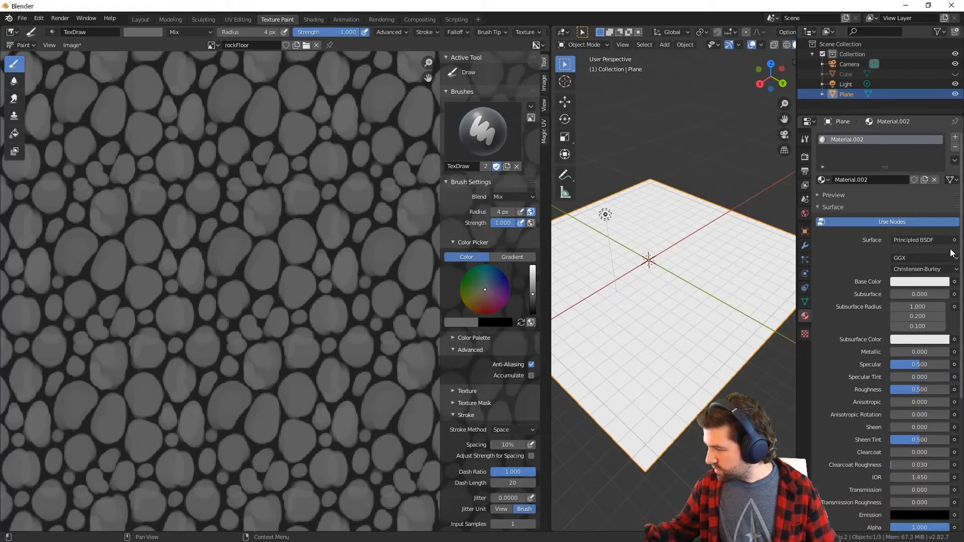
left_click(955, 282)
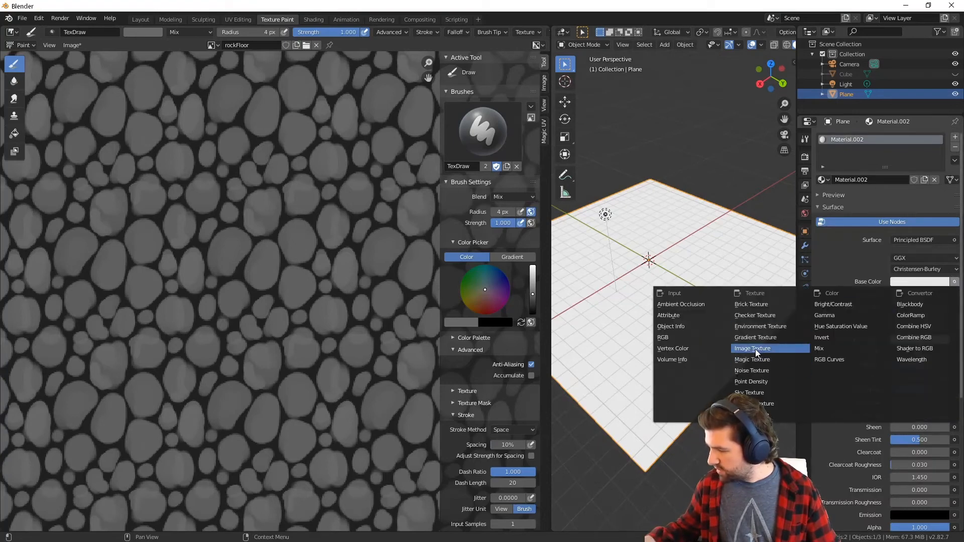
left_click(756, 349)
left_click(898, 294)
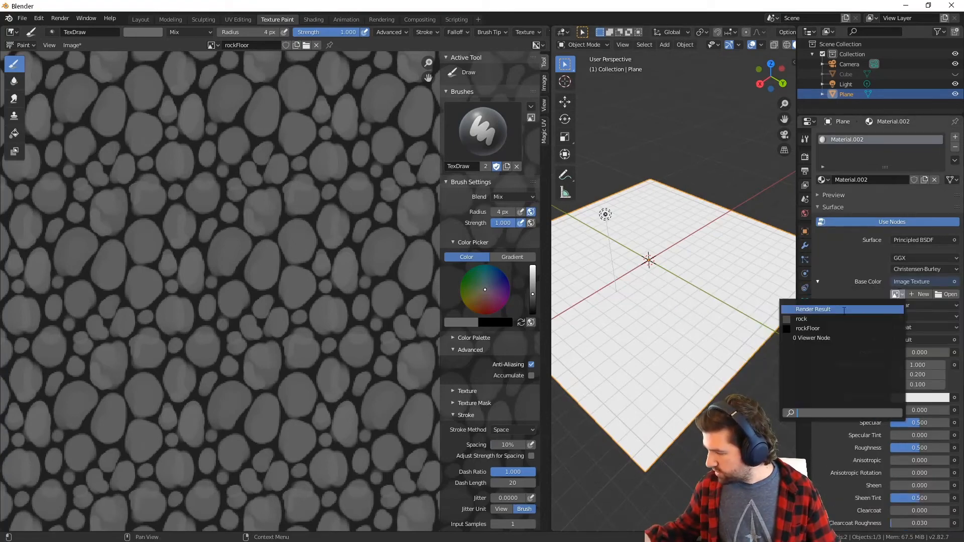
left_click(840, 329)
middle_click_drag(720, 344, 726, 372)
Look through the plane's material settings, including the material preview, while checking rockFloor on the floor plane
scroll(713, 341, "down", 2)
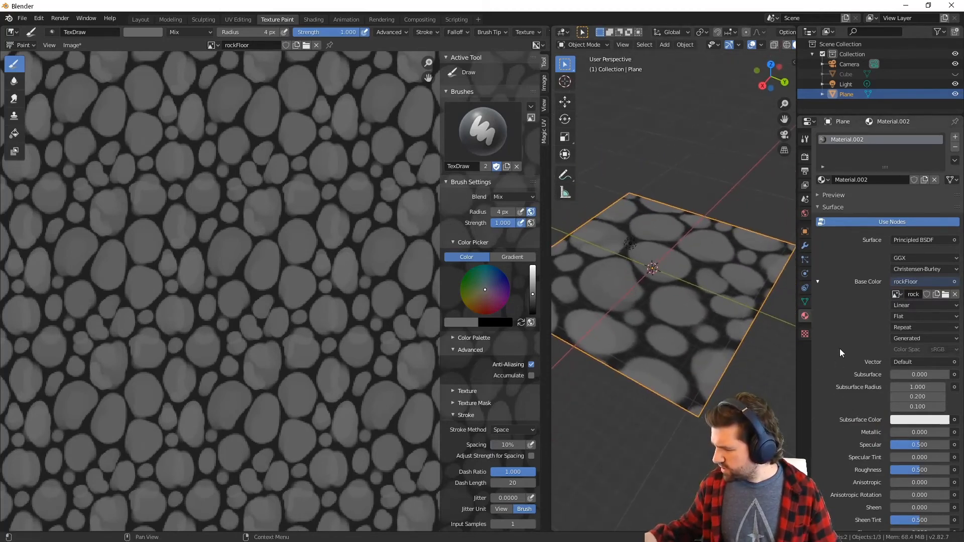
scroll(961, 288, "down", 3)
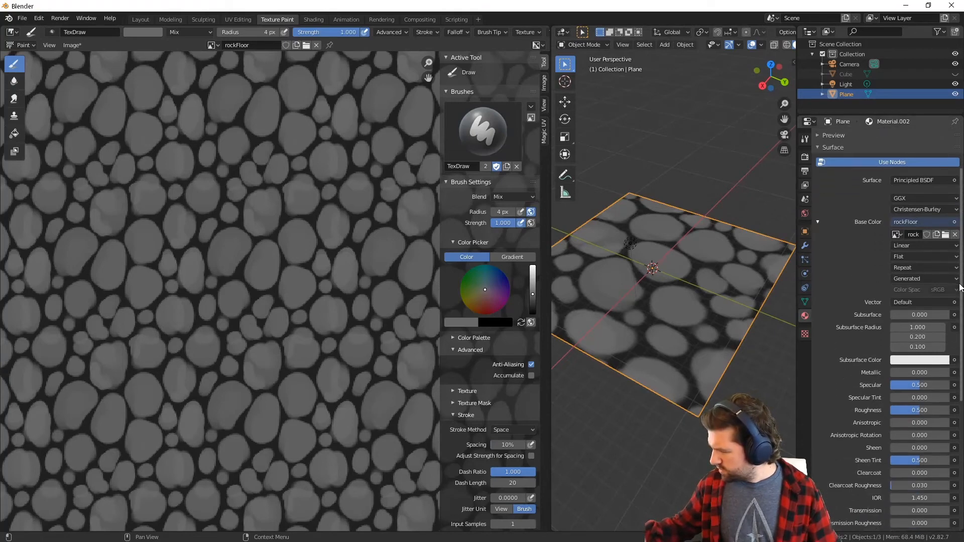
scroll(959, 291, "down", 10)
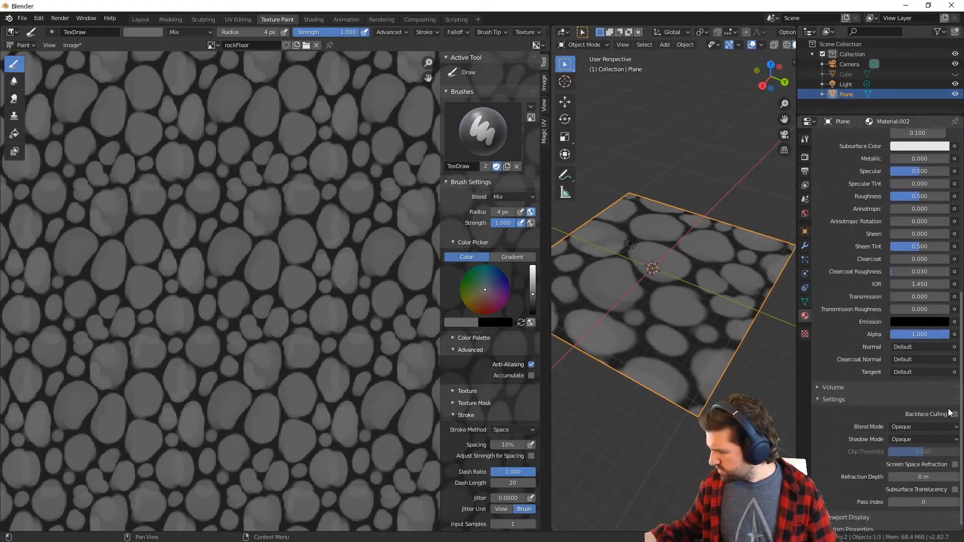
scroll(947, 468, "up", 15)
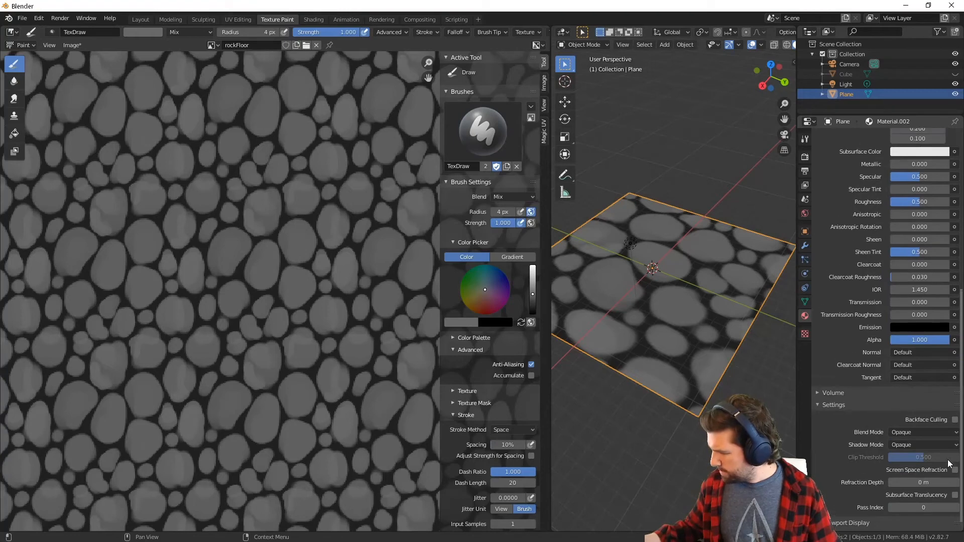
middle_click_drag(749, 387, 791, 303)
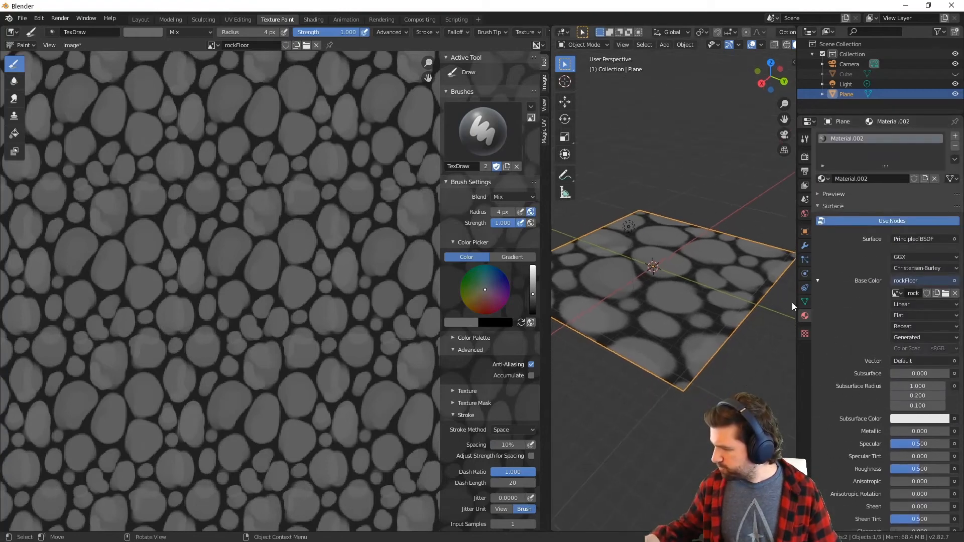
left_click(859, 193)
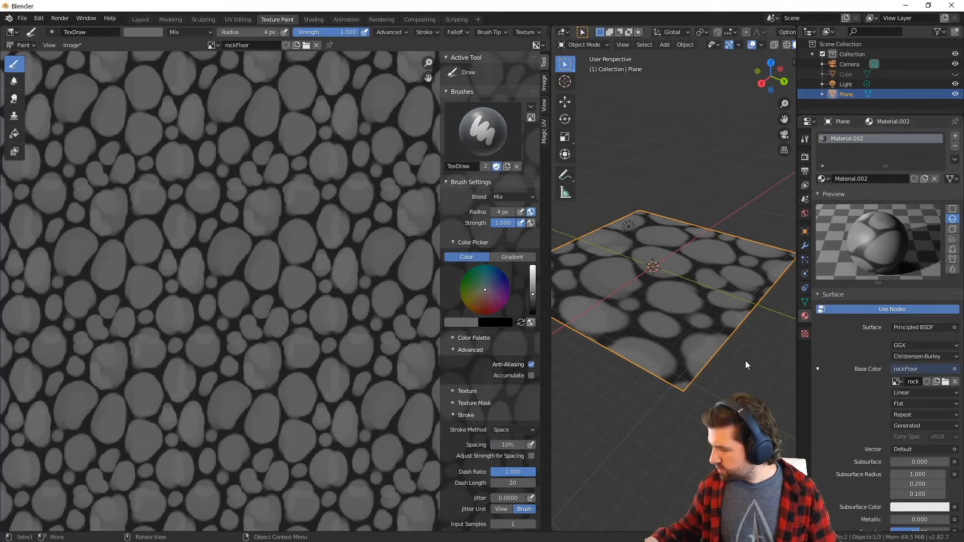
mouse_move(746, 361)
middle_mouse_down()
mouse_move(748, 381)
mouse_move(750, 311)
mouse_move(652, 204)
middle_mouse_up()
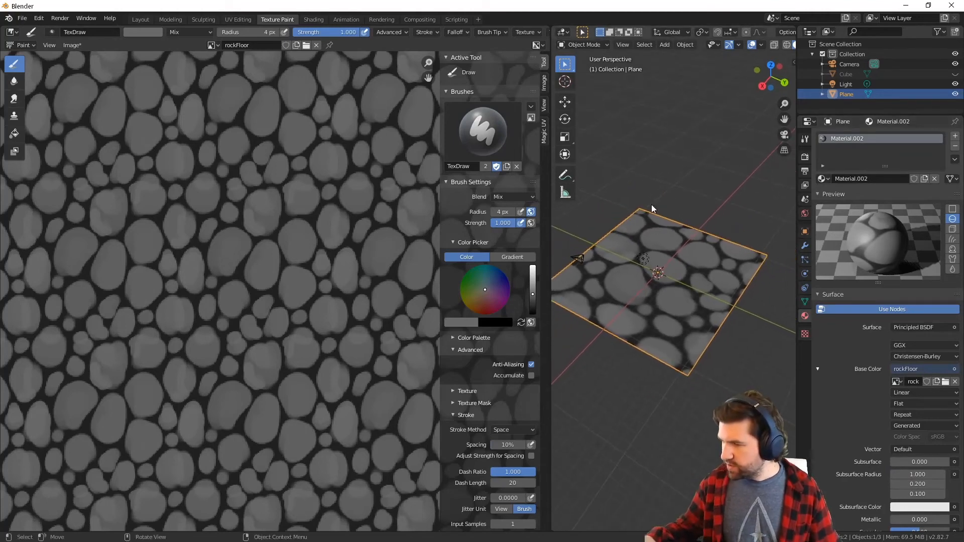
Scale the plane's UV face by 2 in UV Editing so the texture repeats more often, and return to Texture Paint
left_click(238, 19)
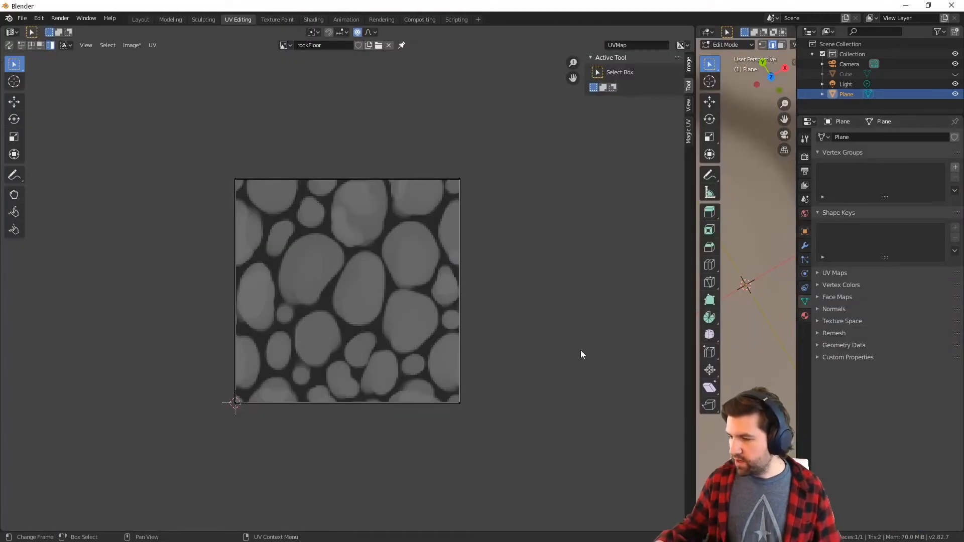
left_click(412, 273)
type("s")
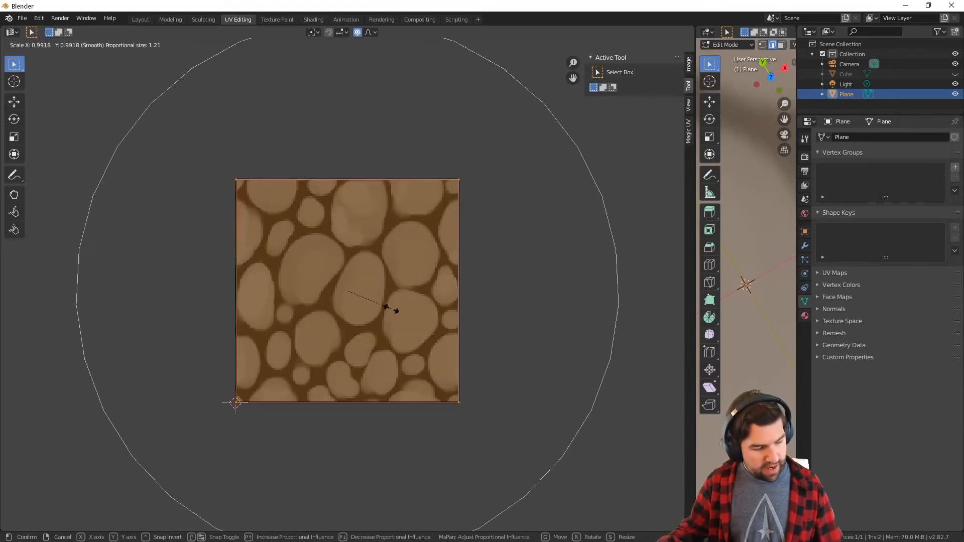
type("2")
key("Return")
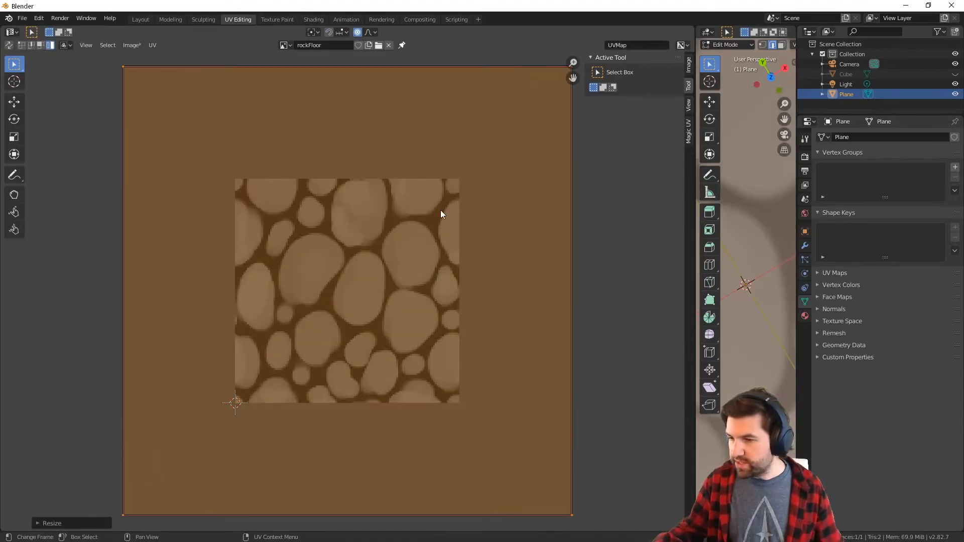
left_click(277, 19)
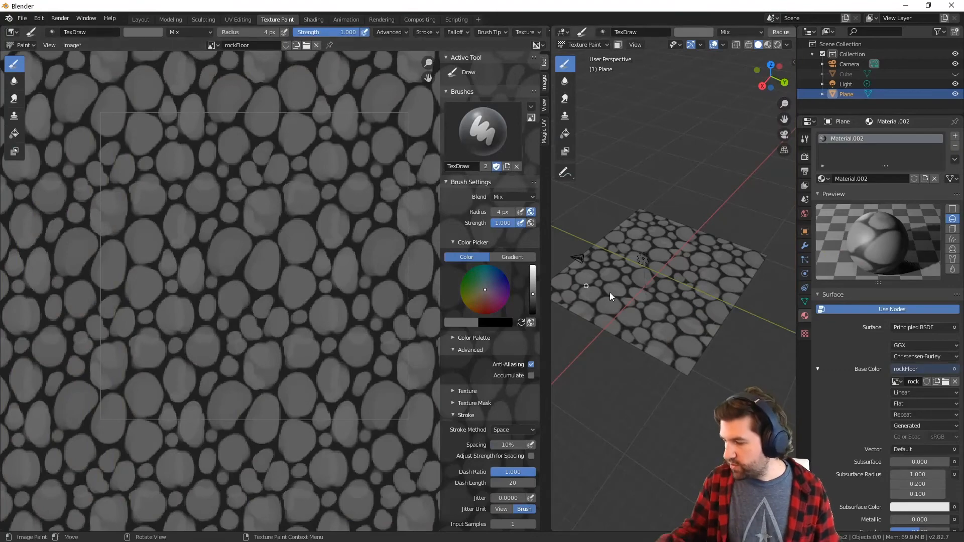
Check the tiling on the floor plane and turn off the repeated display of rockFloor, leaving a single tile
middle_click_drag(610, 292, 694, 394)
scroll(678, 312, "up", 5)
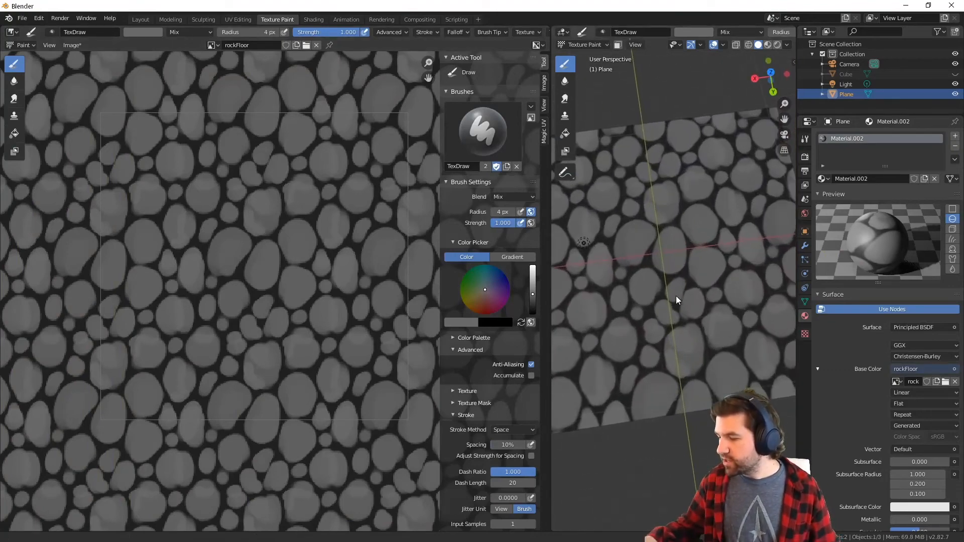
scroll(329, 287, "down", 3)
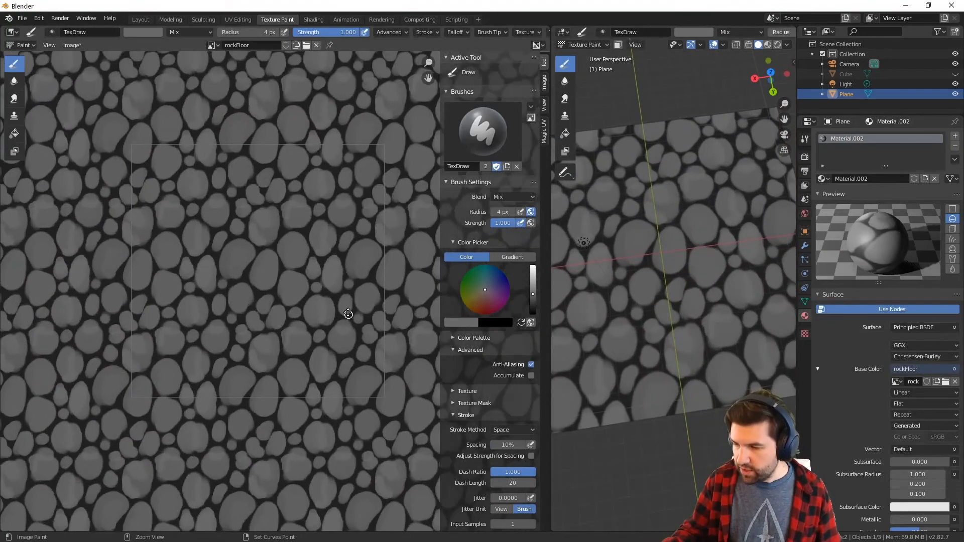
scroll(323, 188, "up", 6)
middle_click_drag(703, 325, 699, 277)
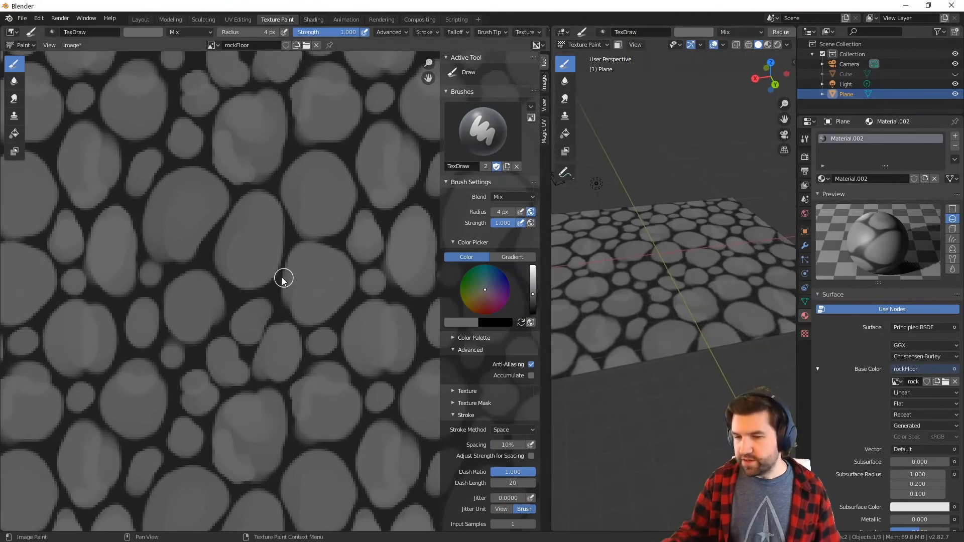
middle_click_drag(281, 278, 314, 259, "ctrl")
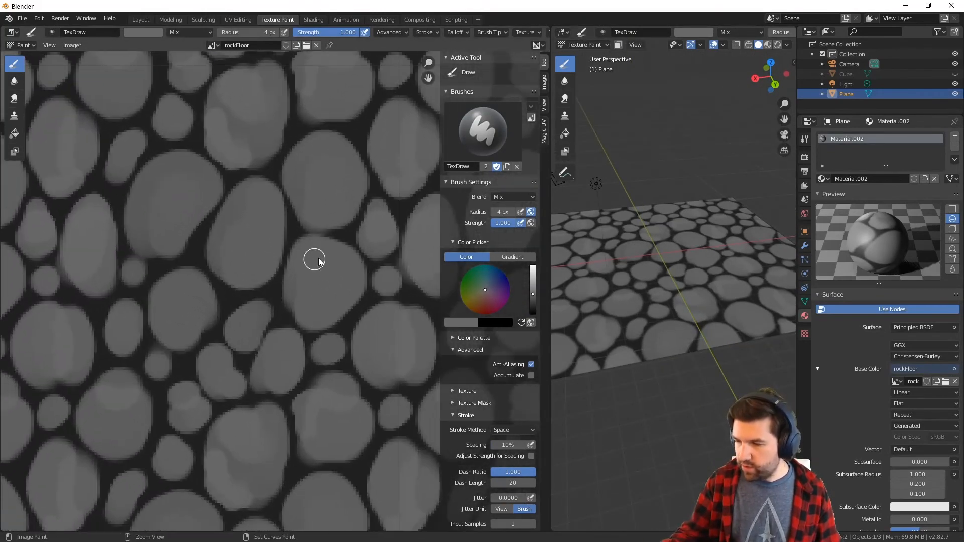
key("q")
left_click(335, 279)
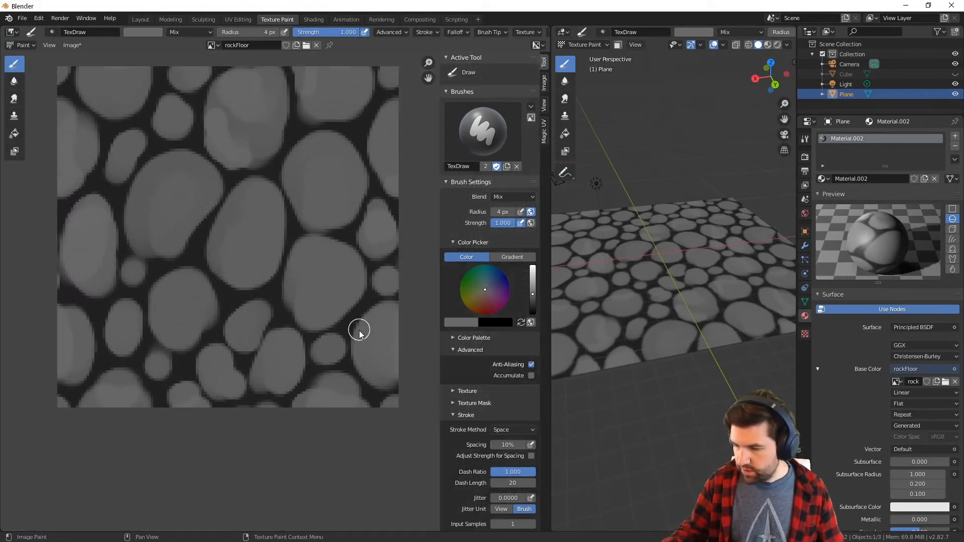
Wash a mid grey over the whole rockFloor image with the Fill tool at strength 0.444 and fill threshold 1.000
left_click(14, 133)
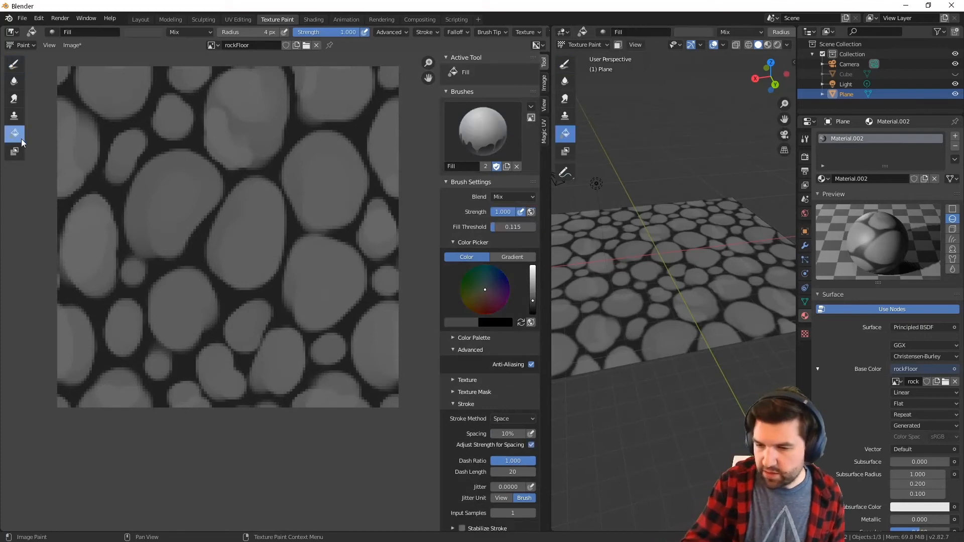
left_click(533, 296)
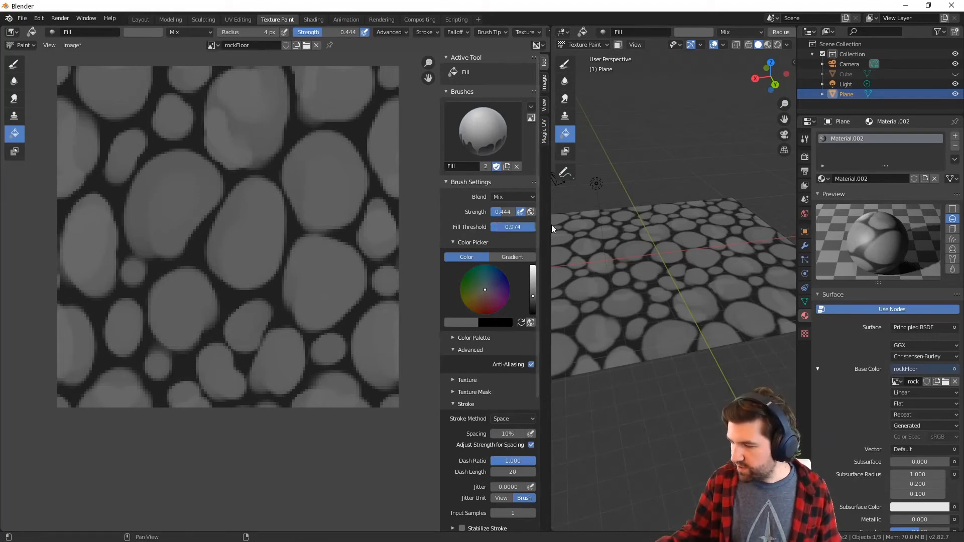
left_click_drag(551, 224, 555, 225)
left_click(260, 239)
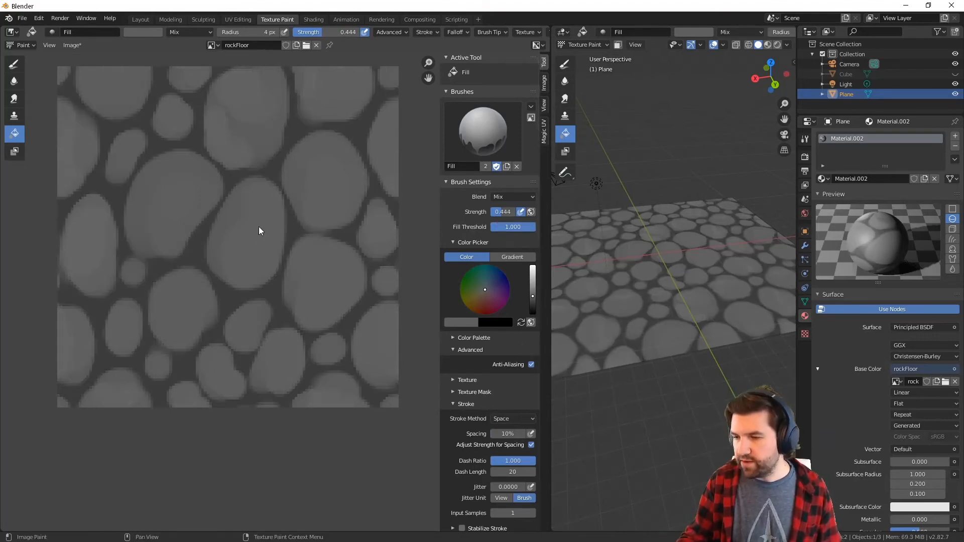
left_click(258, 227)
key("ctrl+z")
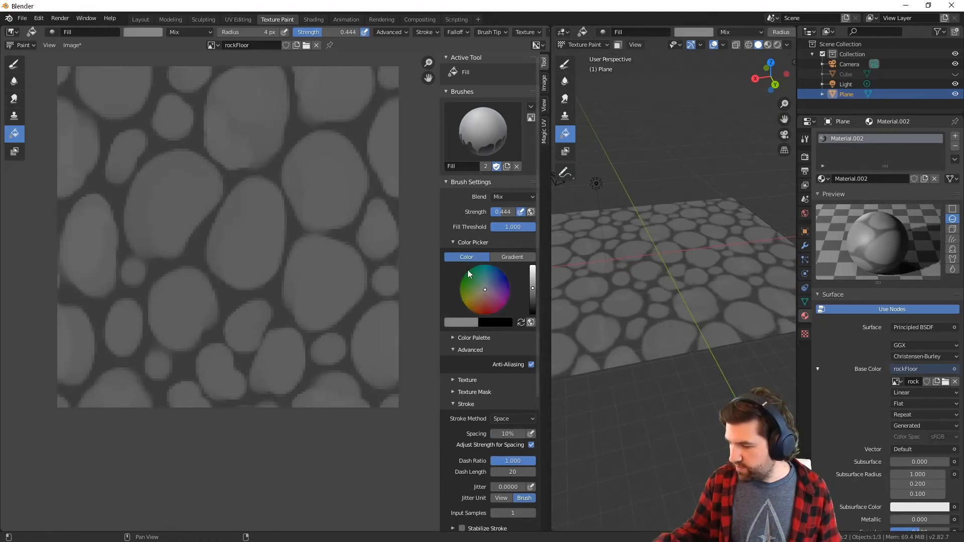
Try a lighter grey fill over the whole rockFloor image and undo it
left_click(258, 235)
middle_click_drag(569, 272, 690, 369)
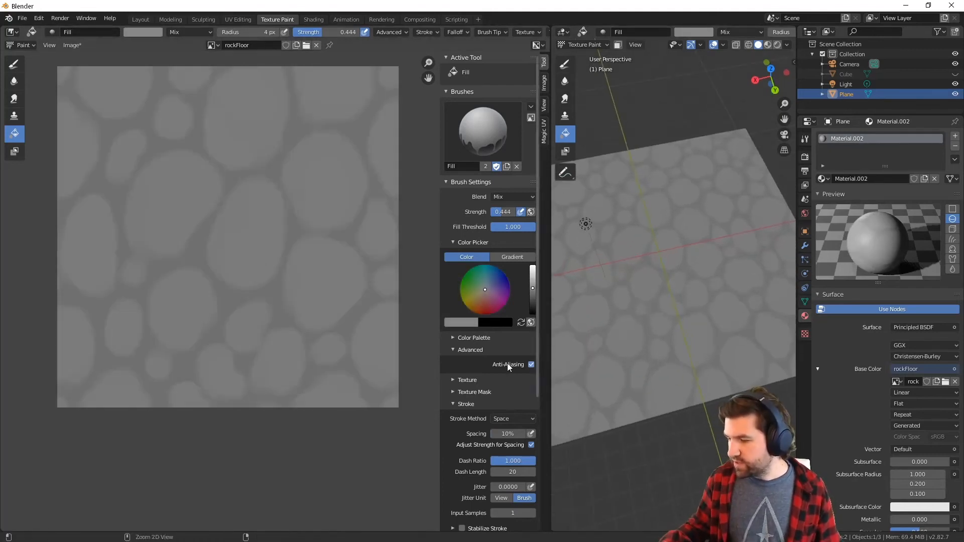
key("ctrl+z")
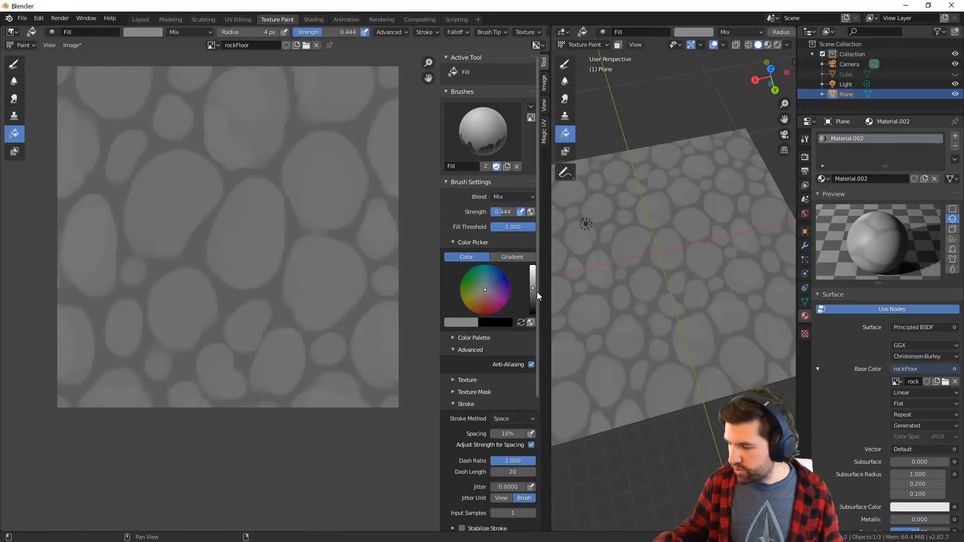
Fill the whole rockFloor image with progressively darker greys to soften the stones' contrast, and return to the Draw brush
left_click_drag(533, 290, 533, 298)
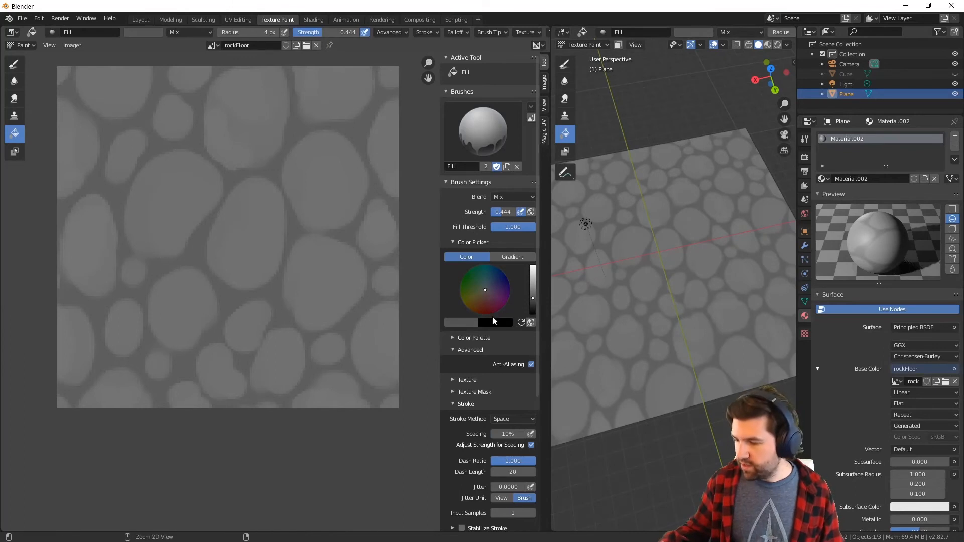
left_click(358, 379)
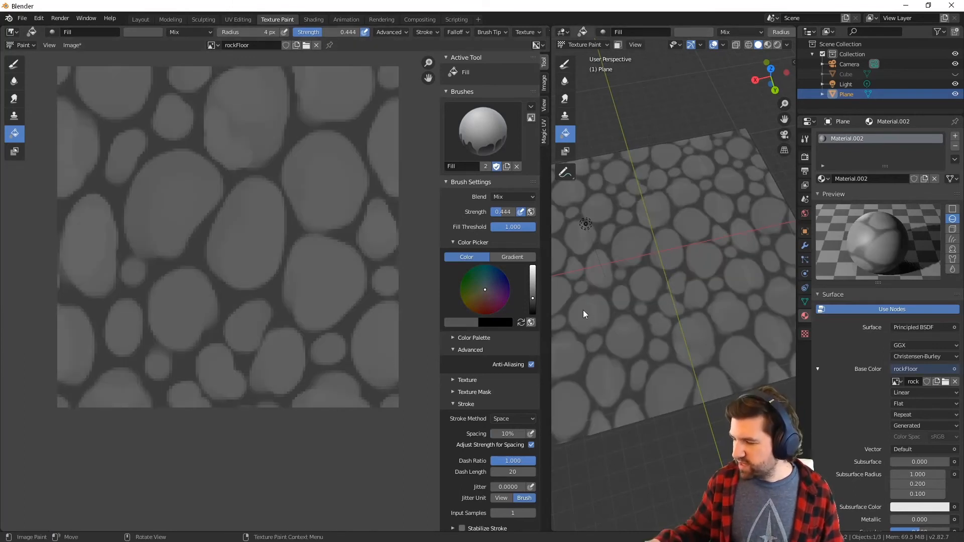
left_click_drag(533, 297, 532, 300)
left_click(306, 268)
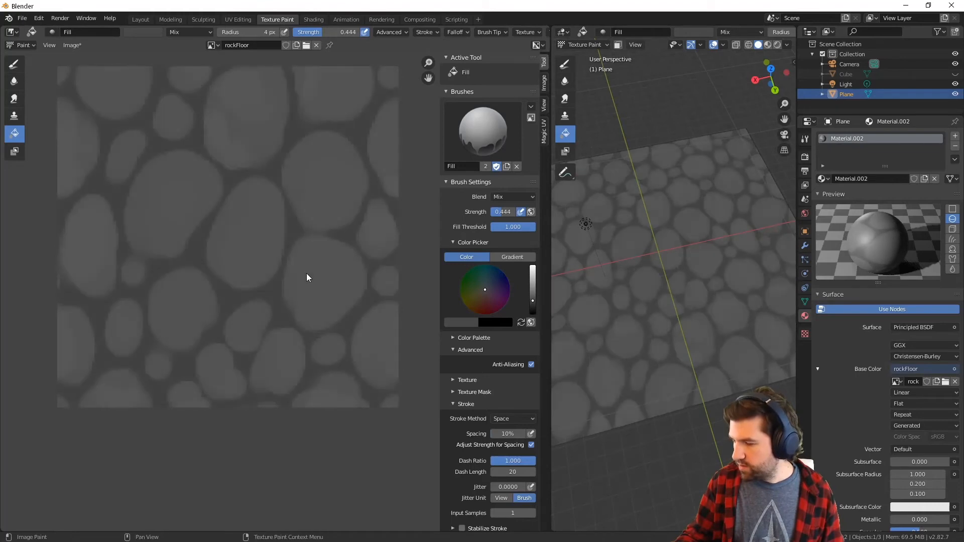
scroll(275, 278, "down", 2)
scroll(302, 330, "up", 5)
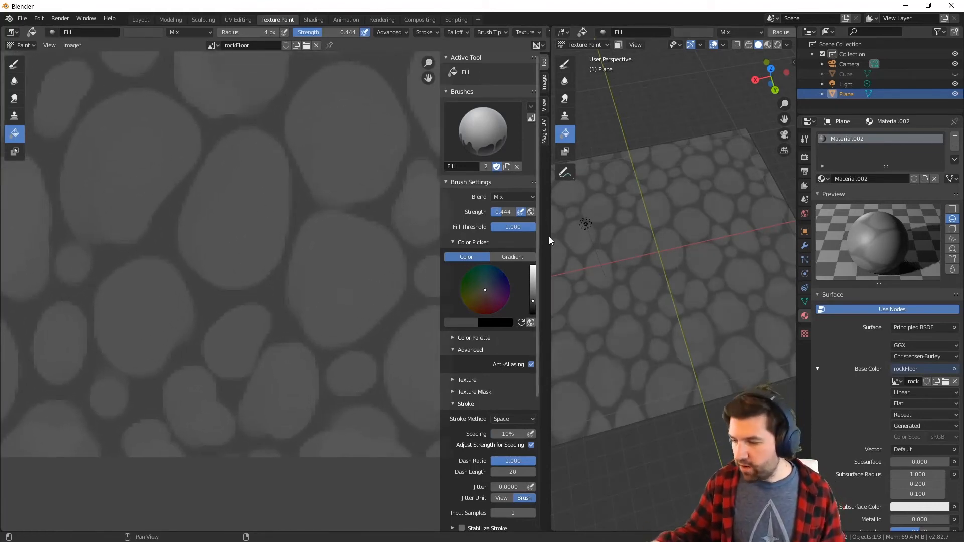
left_click(22, 65)
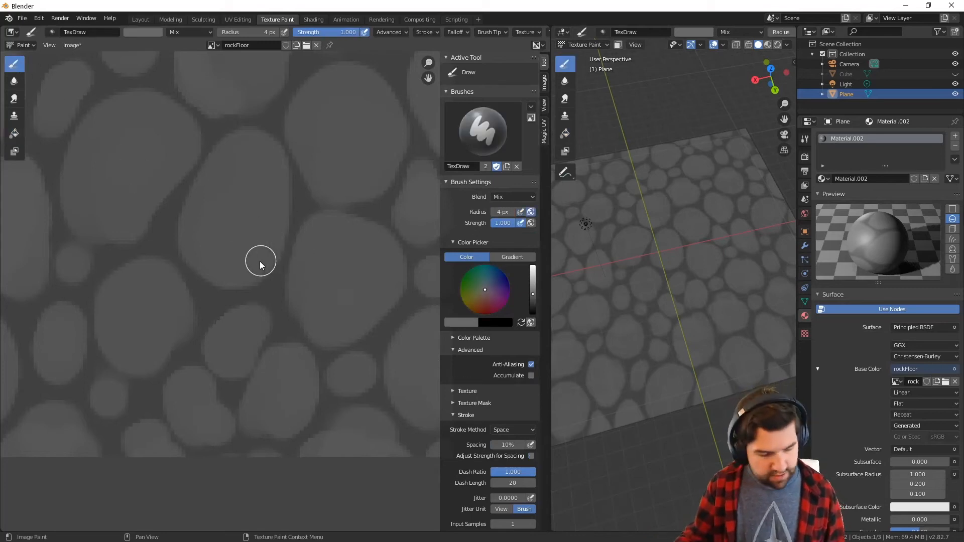
Try painting a light grey highlight along the upper left side of the central oval stone and undo the strokes
left_click(533, 290)
mouse_move(192, 228)
left_mouse_down()
mouse_move(251, 142)
mouse_move(229, 197)
left_mouse_up()
left_click_drag(208, 239, 254, 155)
key("ctrl+z")
key("ctrl+z")
key("ctrl+z")
key("ctrl+z")
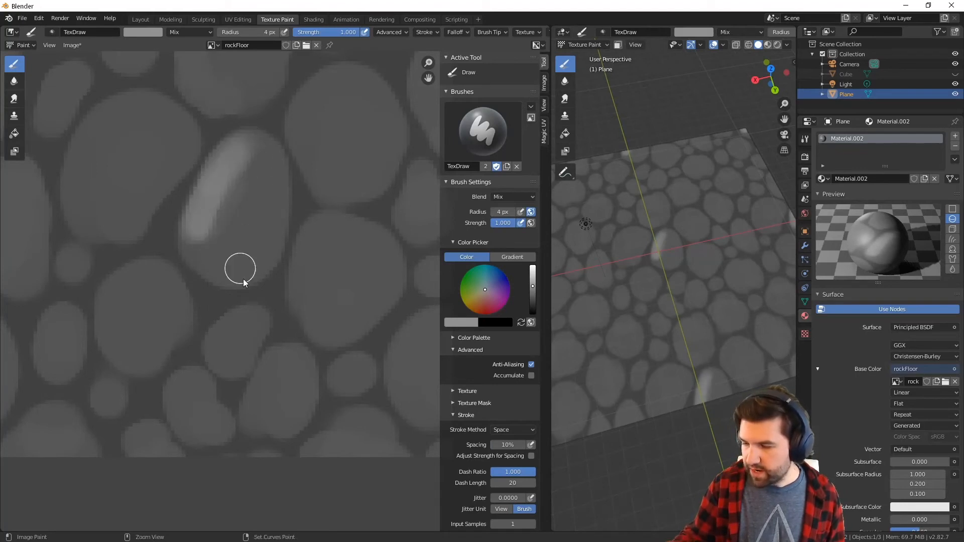
key("ctrl+z")
Paint slightly darker grey highlights on the upper left sides of the four large stones around the tile's centre
left_click(533, 291)
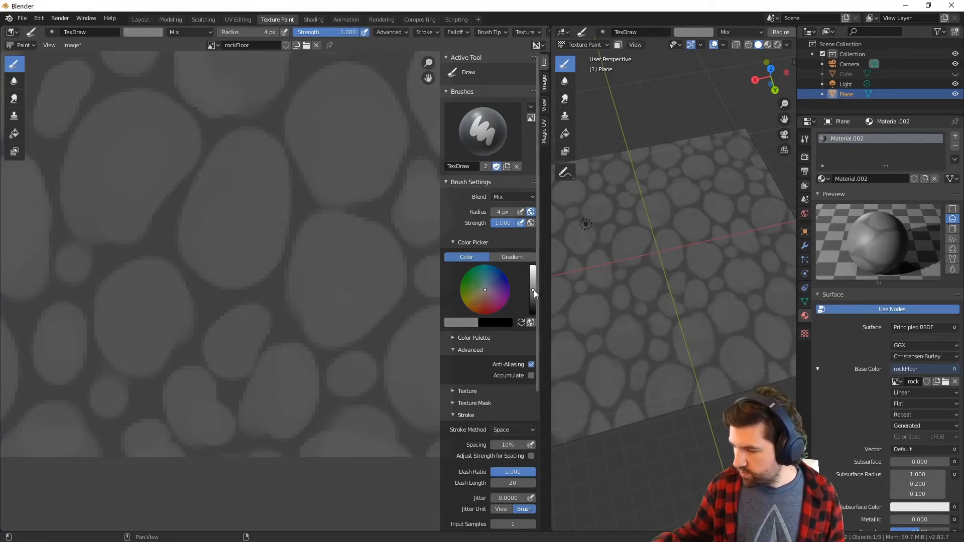
mouse_move(198, 225)
left_mouse_down()
mouse_move(200, 204)
mouse_move(198, 239)
mouse_move(219, 252)
left_mouse_up()
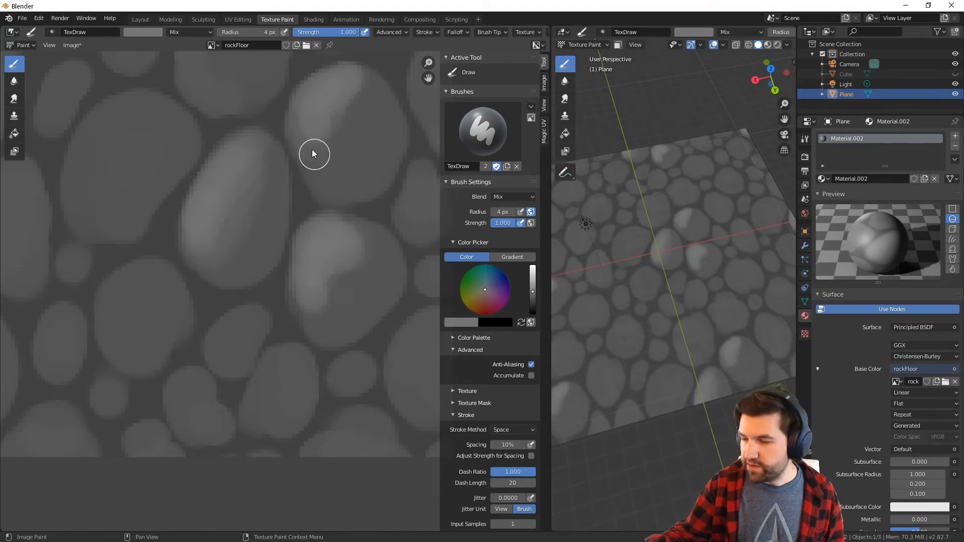
left_click_drag(137, 273, 148, 297)
Lower the brush strength to 0.467 and blend the highlights on the two right-hand large stones using greys sampled from the image
left_click_drag(350, 32, 311, 44)
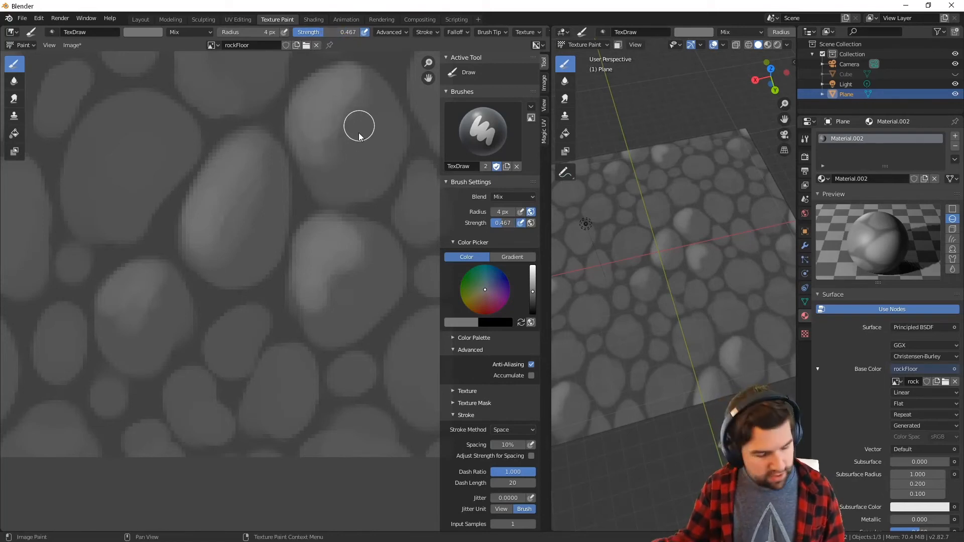
key("s")
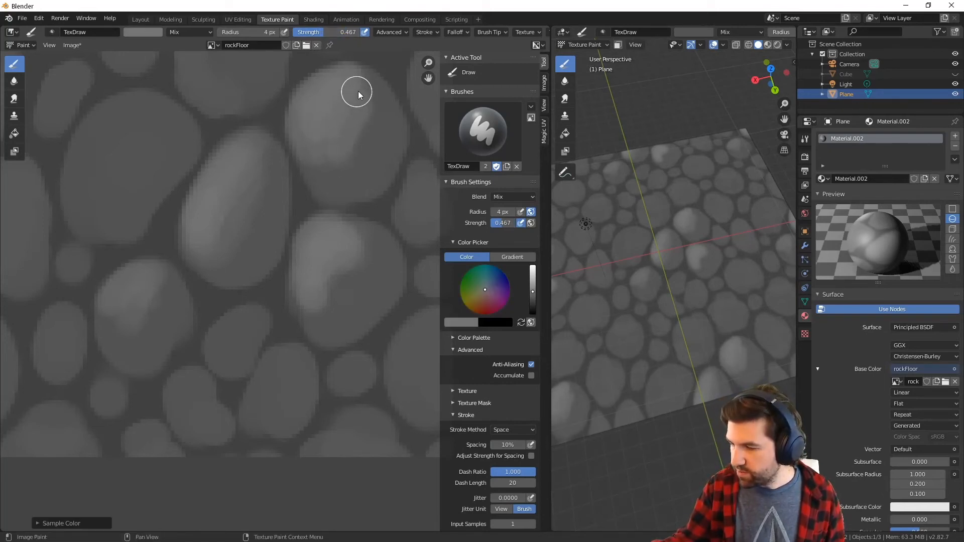
key("s")
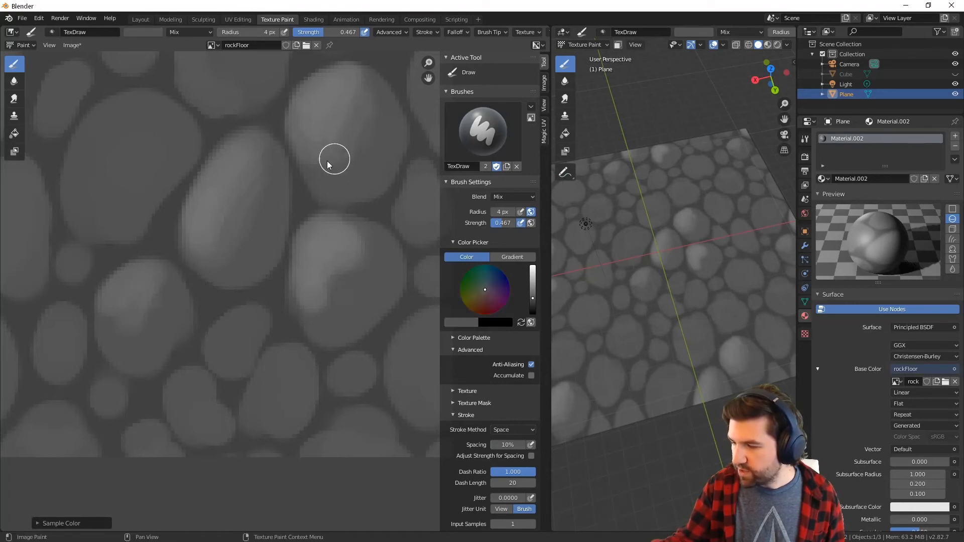
key("s")
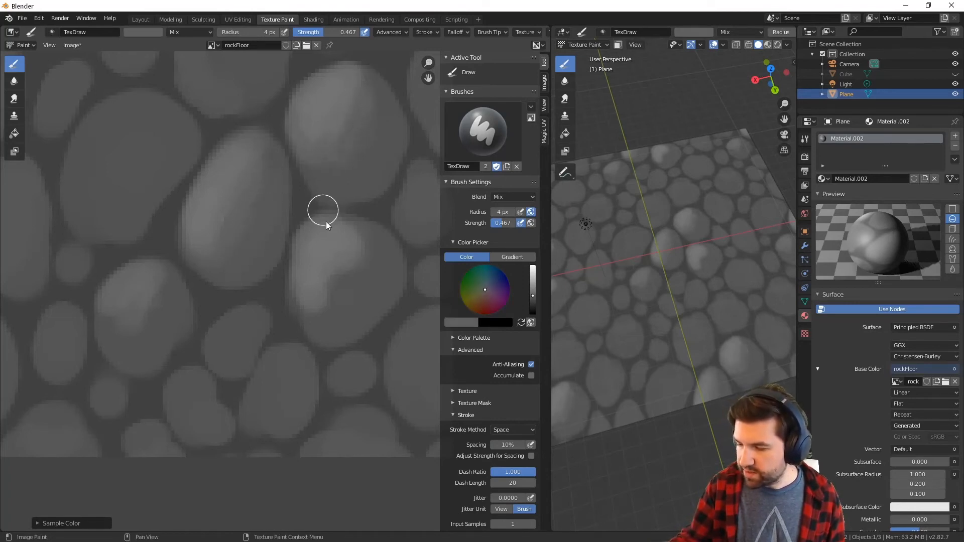
key("s")
mouse_move(328, 272)
left_mouse_down()
mouse_move(348, 287)
mouse_move(360, 246)
mouse_move(318, 291)
left_mouse_up()
key("s")
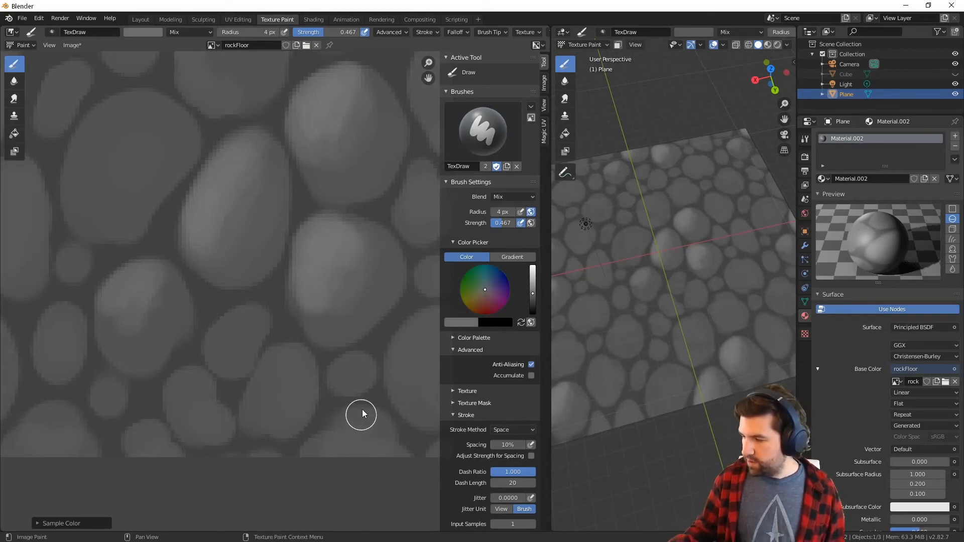
Raise the brush strength to 0.822, reduce its radius to 3 px and paint highlights on the small stones along the tile's lower edge
key("s")
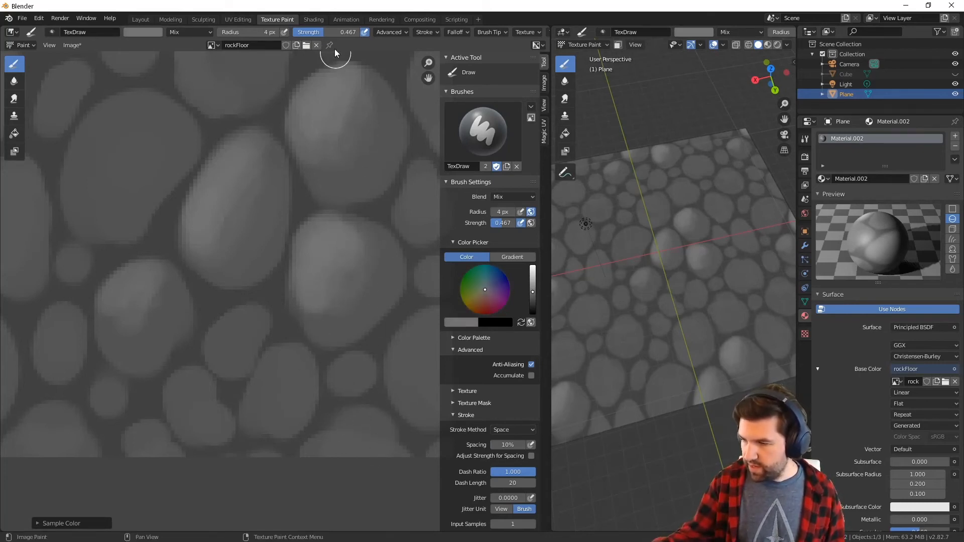
left_click_drag(337, 32, 360, 36)
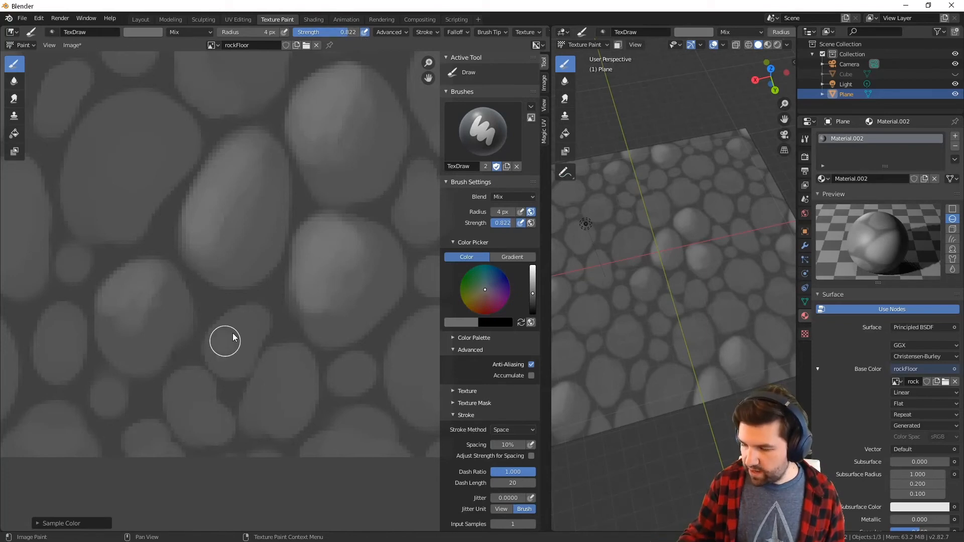
key("bracketleft")
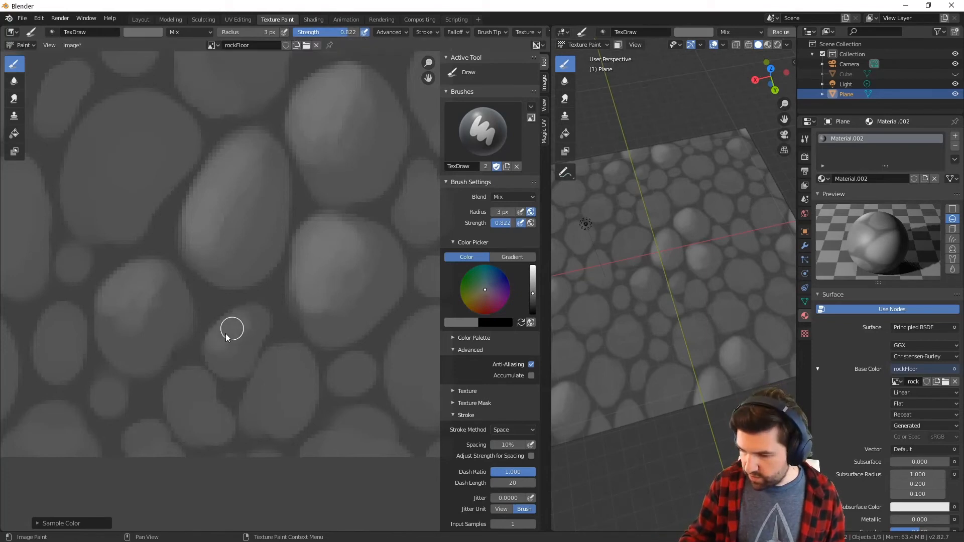
left_click_drag(226, 333, 254, 314)
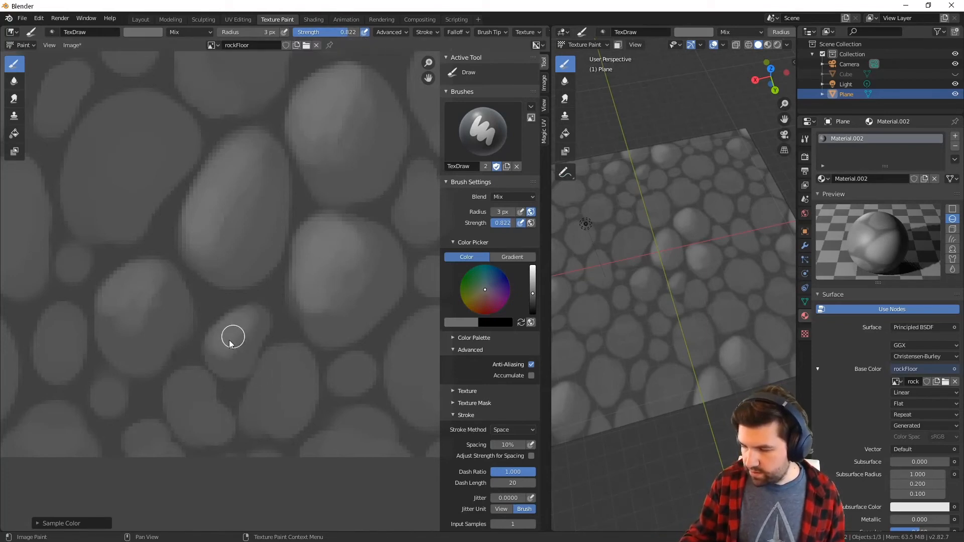
mouse_move(276, 361)
left_mouse_down()
mouse_move(288, 357)
mouse_move(249, 411)
mouse_move(288, 381)
left_mouse_up()
left_click_drag(344, 370, 351, 362)
mouse_move(330, 440)
left_mouse_down()
mouse_move(359, 427)
mouse_move(350, 427)
left_mouse_up()
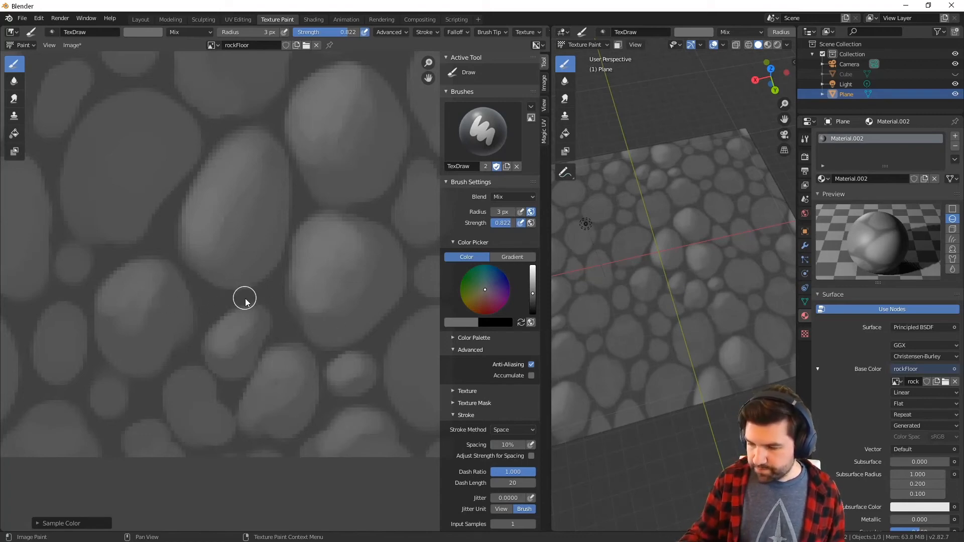
middle_click_drag(245, 298, 335, 242)
mouse_move(270, 344)
left_mouse_down()
mouse_move(282, 330)
mouse_move(269, 342)
left_mouse_up()
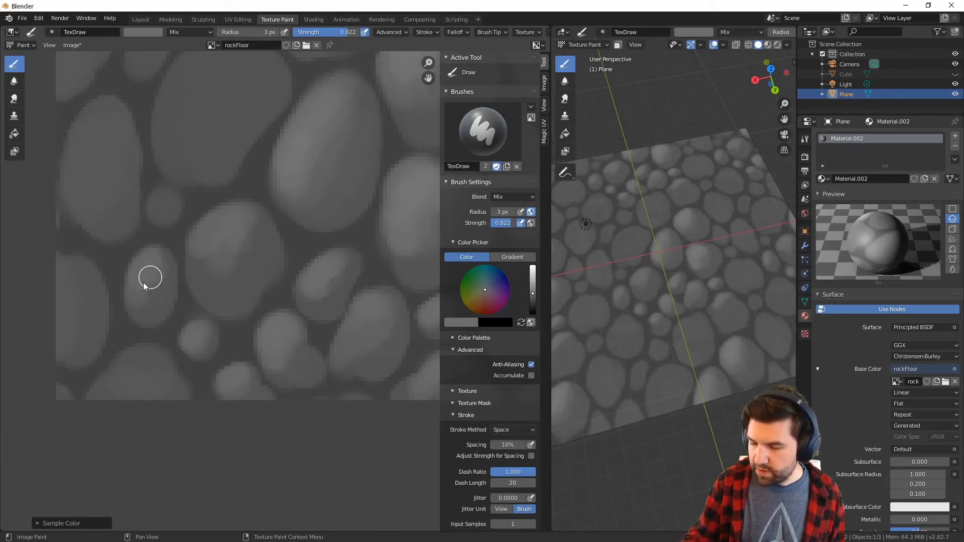
Paint highlights on the large stone left of the tile's centre with a 5 px brush and on the left oval stone with 4 px
middle_click_drag(213, 157, 233, 283)
mouse_move(188, 247)
left_mouse_down()
mouse_move(203, 205)
mouse_move(255, 177)
mouse_move(200, 268)
mouse_move(215, 210)
left_mouse_up()
key("f")
left_click(244, 217)
key("f")
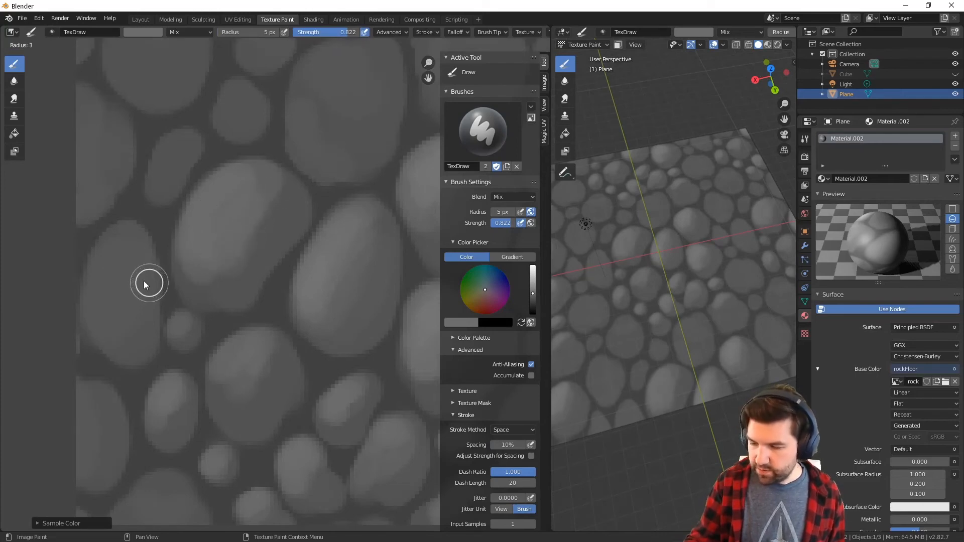
left_click(143, 282)
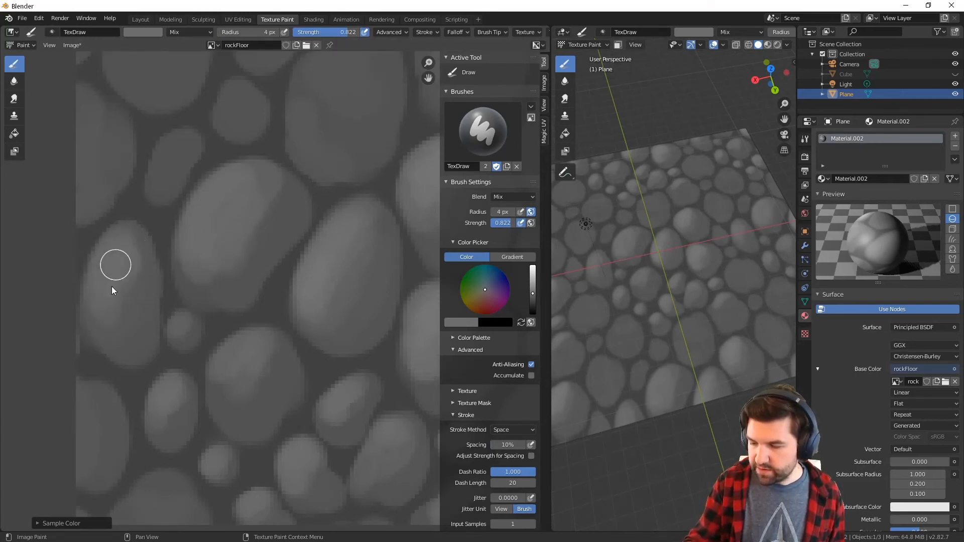
Set the brush radius to 3 px and paint highlights on the small stones in the tile's upper left area
middle_click_drag(323, 163, 332, 257)
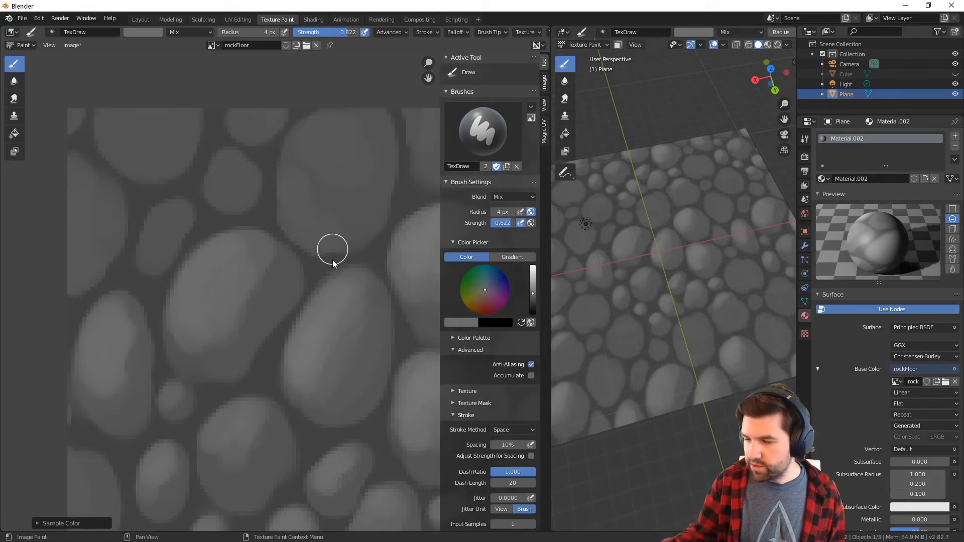
key("f")
left_click(227, 185)
left_click_drag(227, 167, 221, 182)
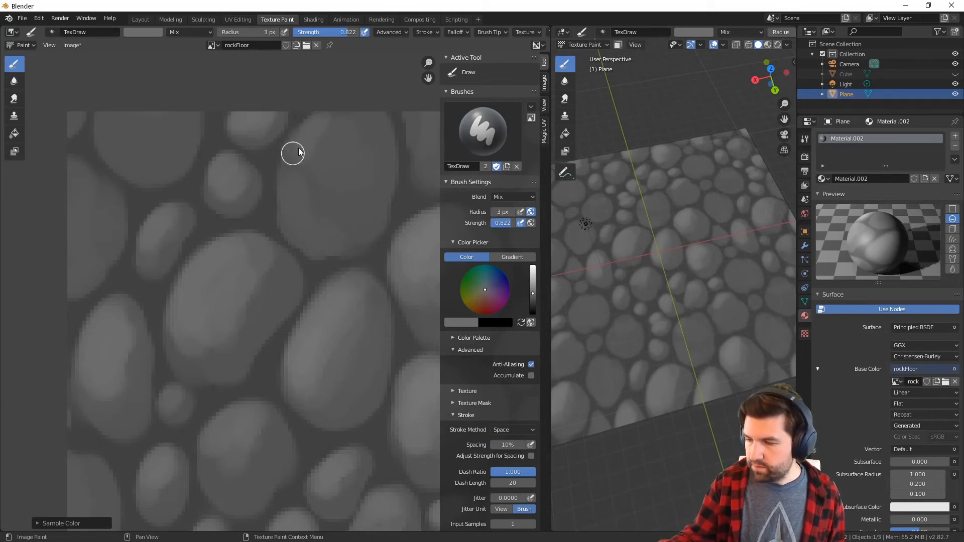
Highlight the two large stones along the tile's upper edge with a 7 px brush and the cut-off left-edge stone with 4 px
key("bracketright")
key("bracketright")
key("bracketright")
key("bracketright")
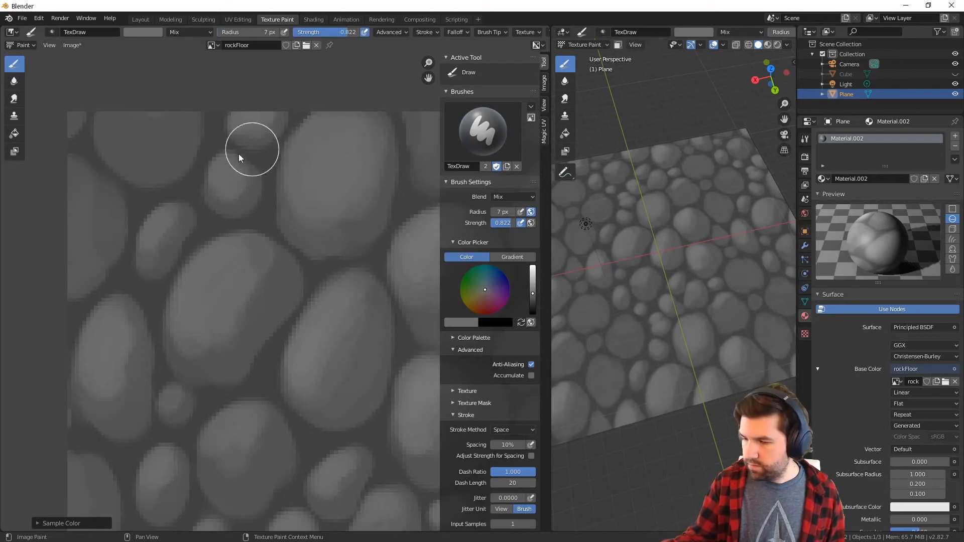
key("f")
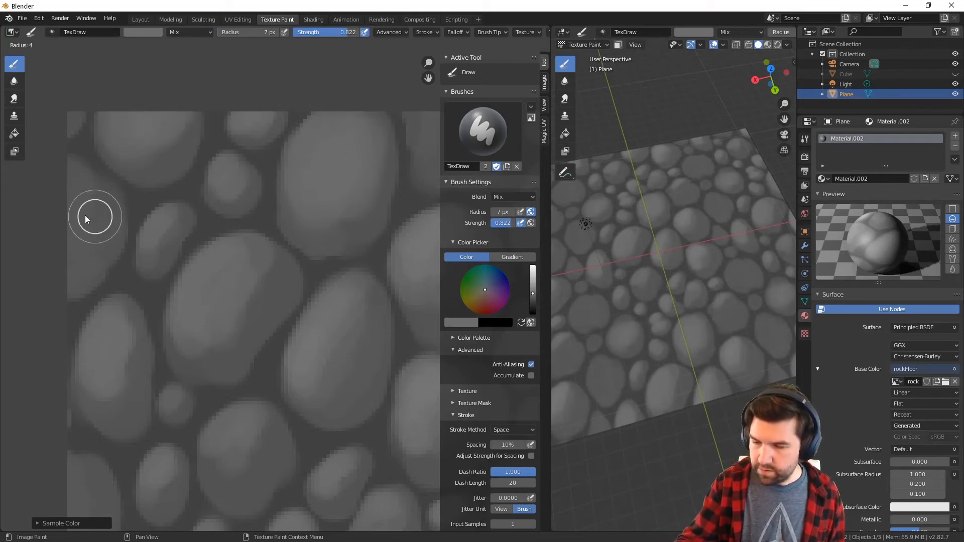
left_click(85, 216)
Paint 4 px highlights on the unshaded stones in the tile's upper right corner and along its right edge
middle_click_drag(360, 330, 104, 374)
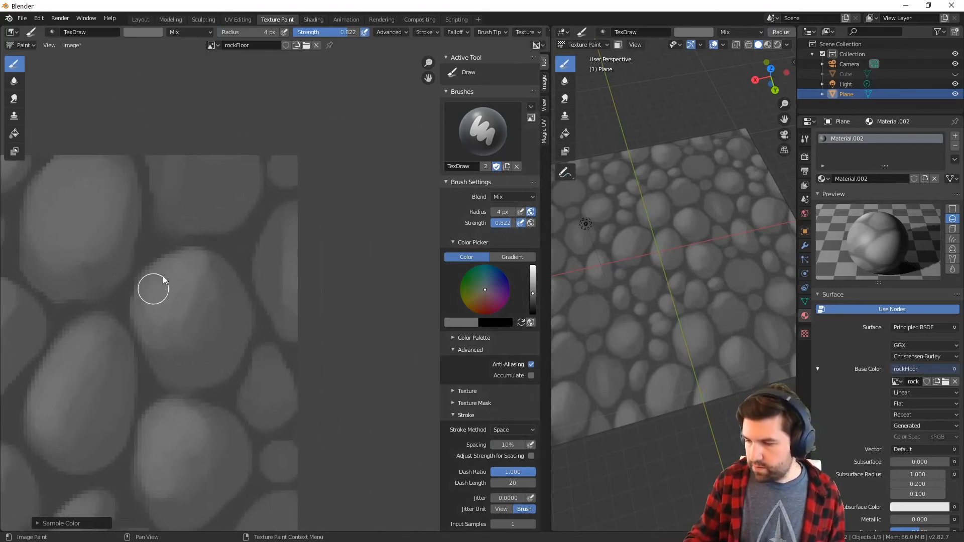
left_click_drag(164, 167, 219, 161)
left_click_drag(287, 226, 283, 240)
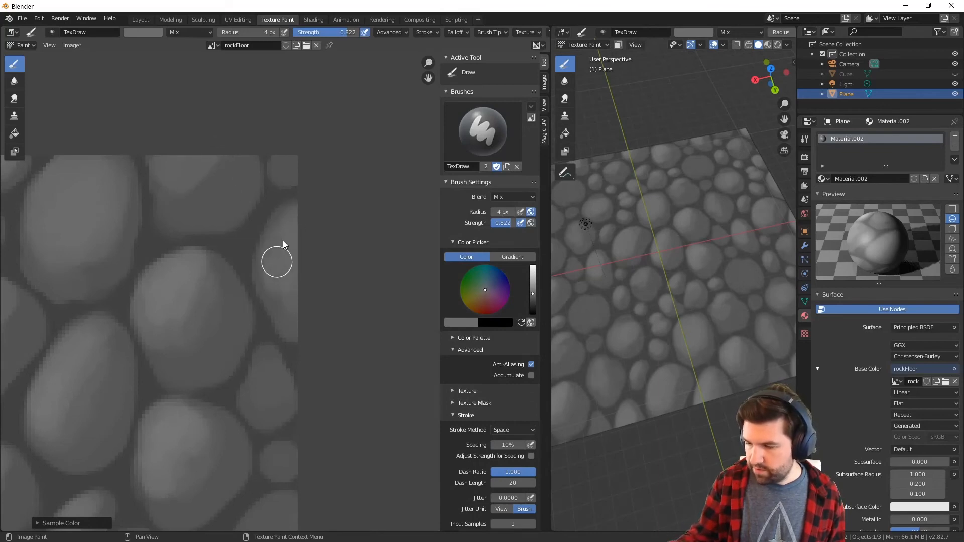
middle_click_drag(285, 155, 299, 258)
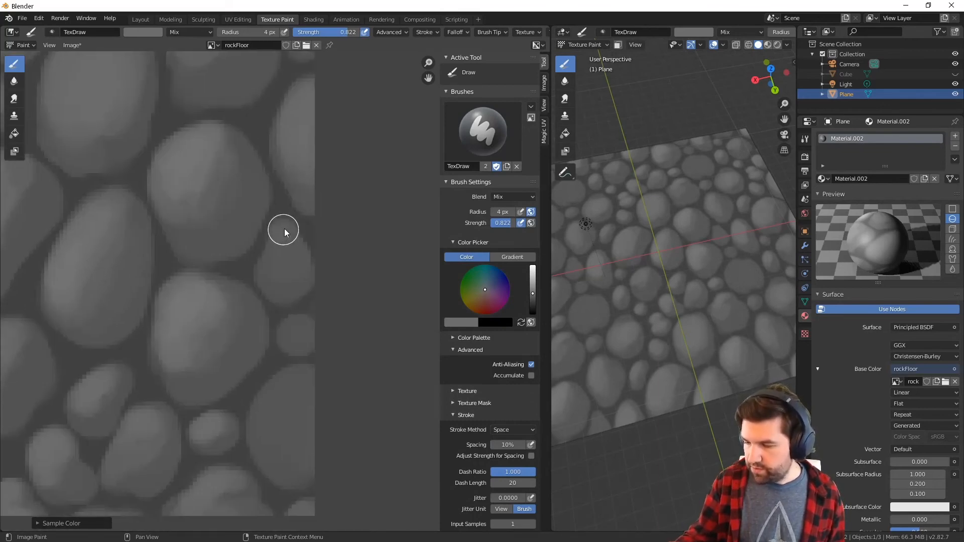
left_click_drag(285, 229, 276, 282)
Highlight the large stone at the tile's lower right and, with a 3 px brush, the small round stone above it
middle_click_drag(323, 285, 342, 209)
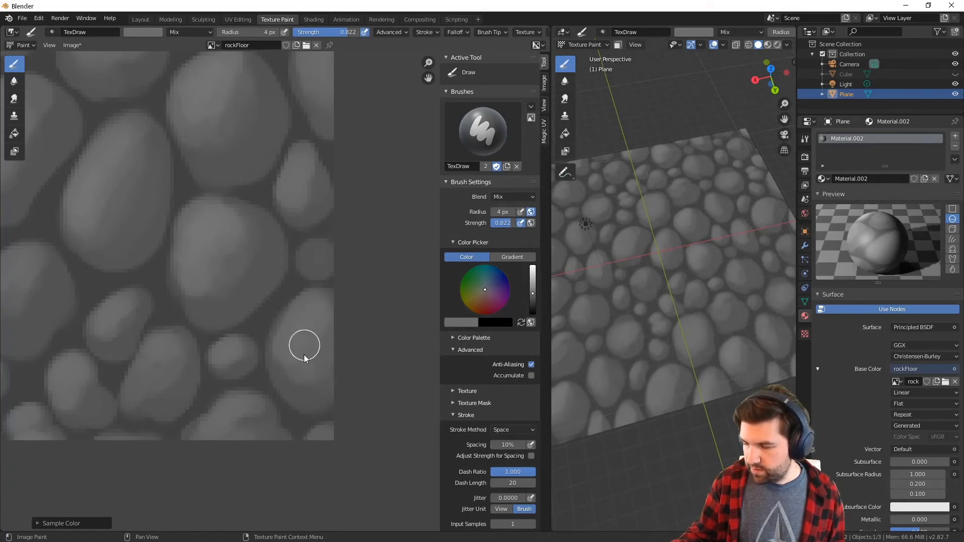
key("f")
left_click(312, 257)
left_click_drag(311, 255, 323, 248)
middle_click_drag(319, 318, 379, 268)
Darken the brush grey, reduce the radius to 2 px and paint shadows around the lower right side of the large upper stone
middle_click_drag(266, 369, 448, 350)
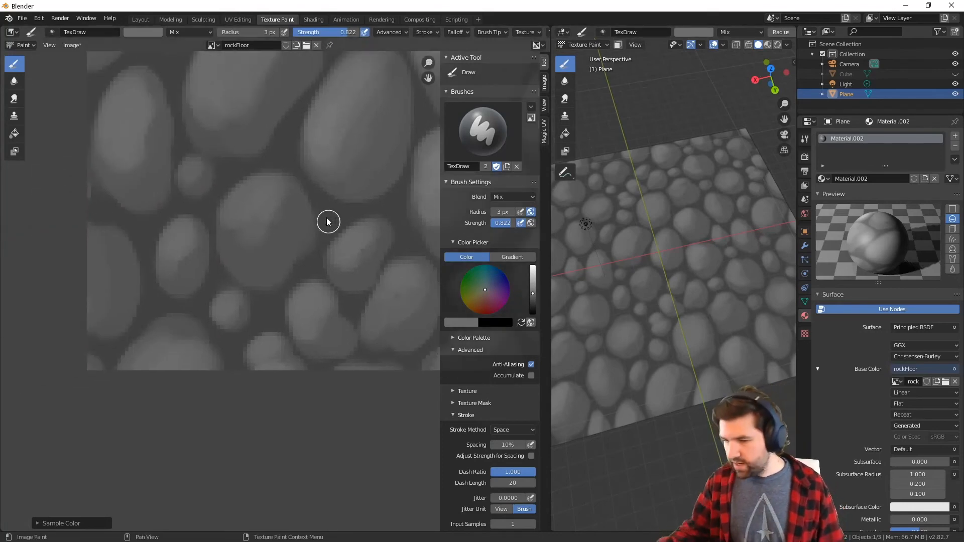
middle_click_drag(327, 219, 382, 362, "ctrl")
left_click(531, 298)
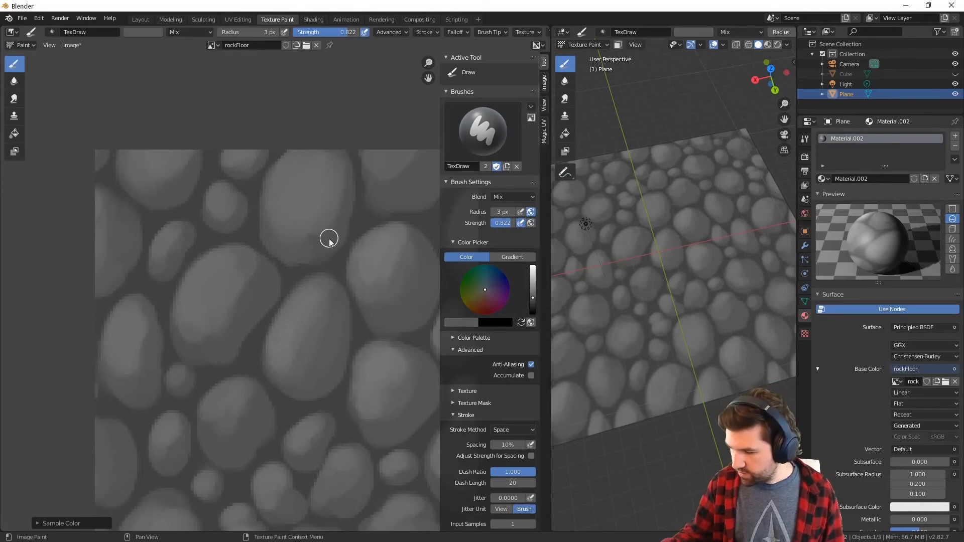
left_click(532, 302)
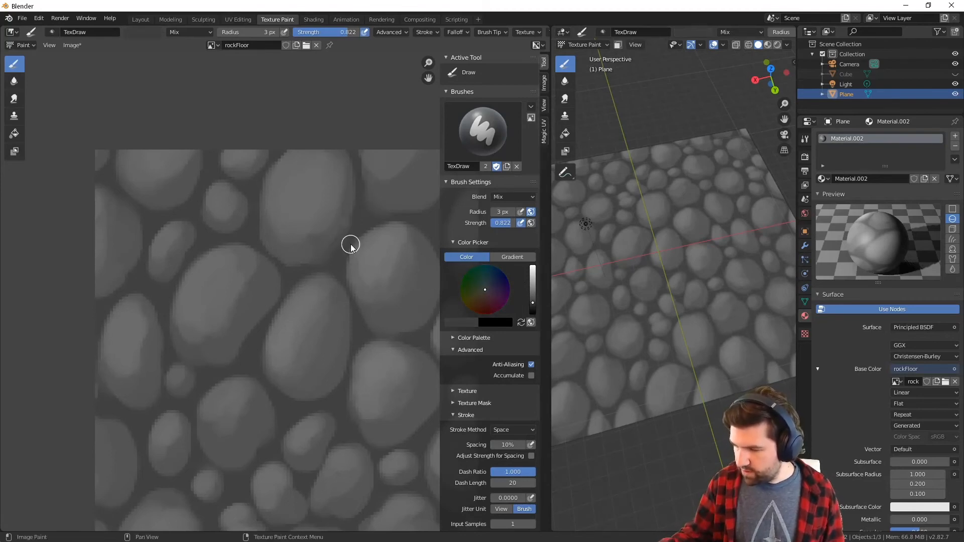
key("bracketleft")
key("bracketleft")
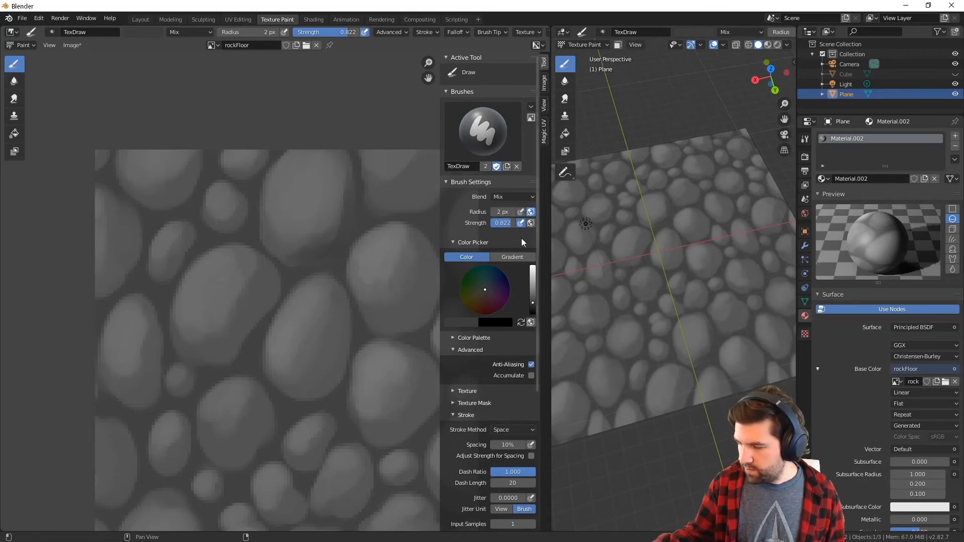
Darken the brush colour further, set the radius to 1 px and deepen the gap along the large upper stone's right side
left_click(532, 304)
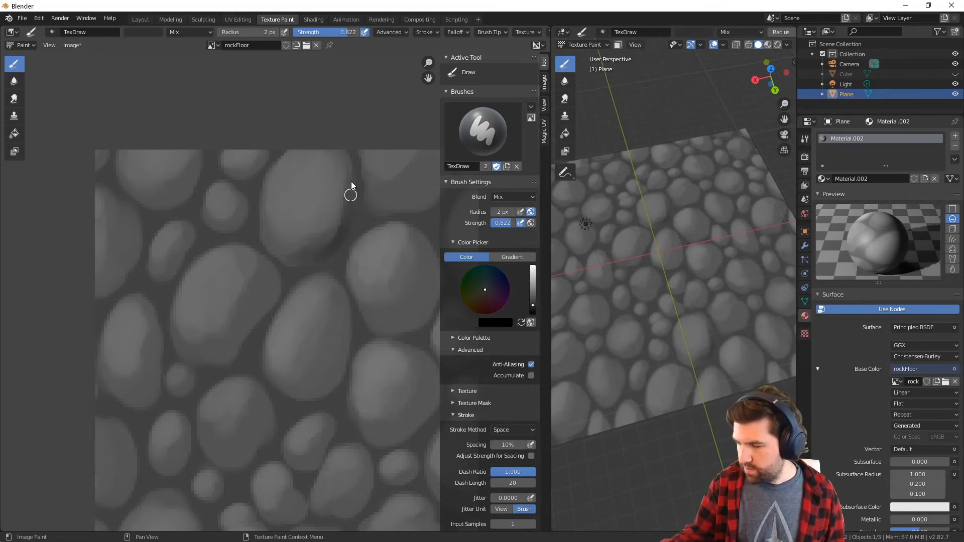
key("f")
left_click(349, 229)
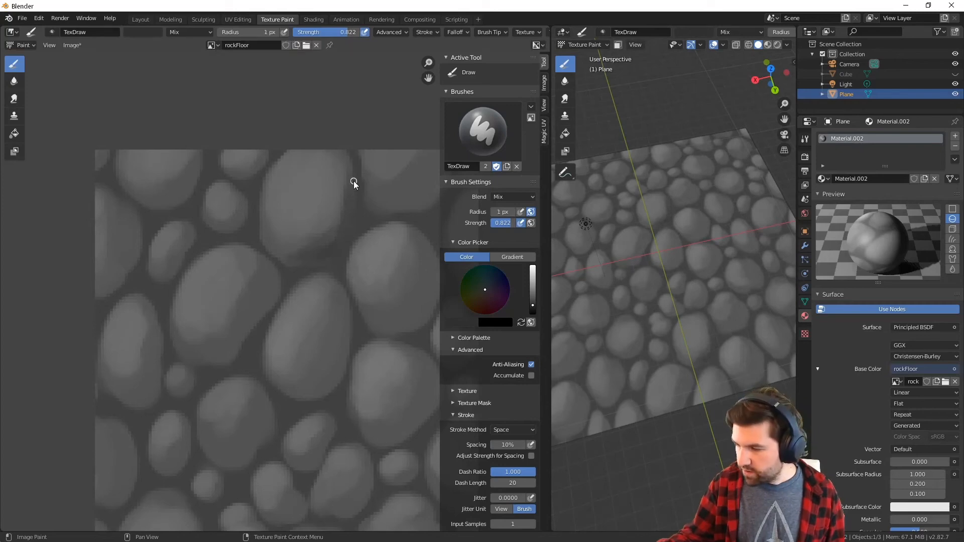
left_click_drag(353, 176, 351, 214)
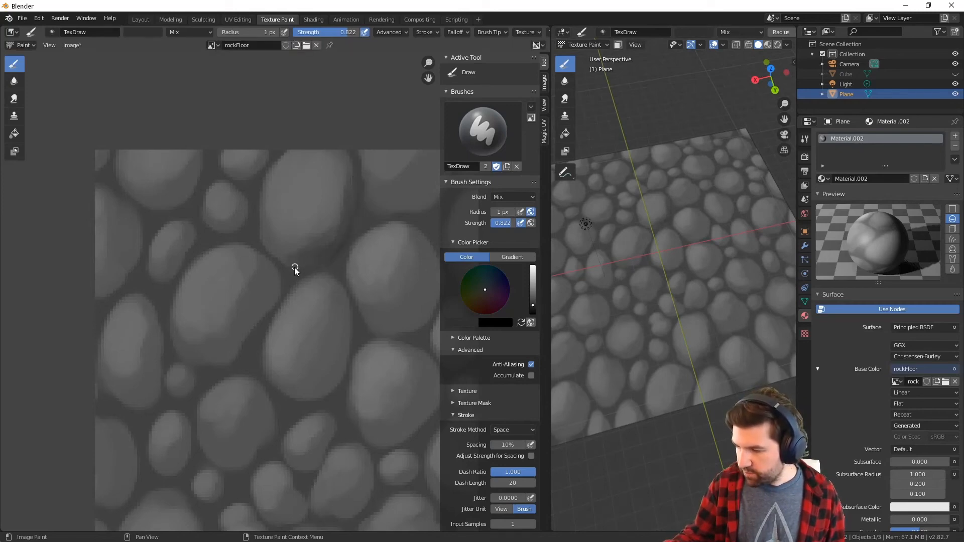
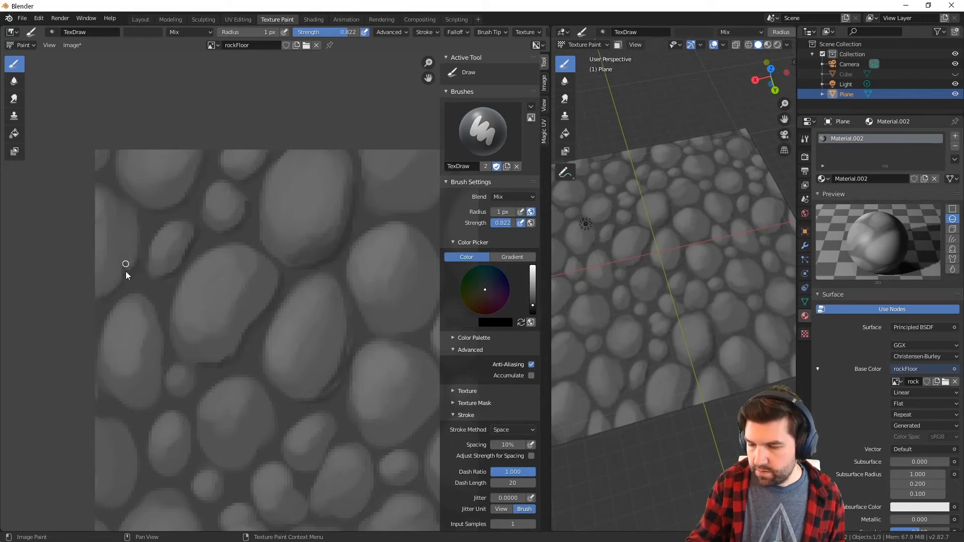
Paint dark 1 px cracks and gap lines around the stones along the tile's left side and lower middle
middle_click_drag(255, 311, 280, 262)
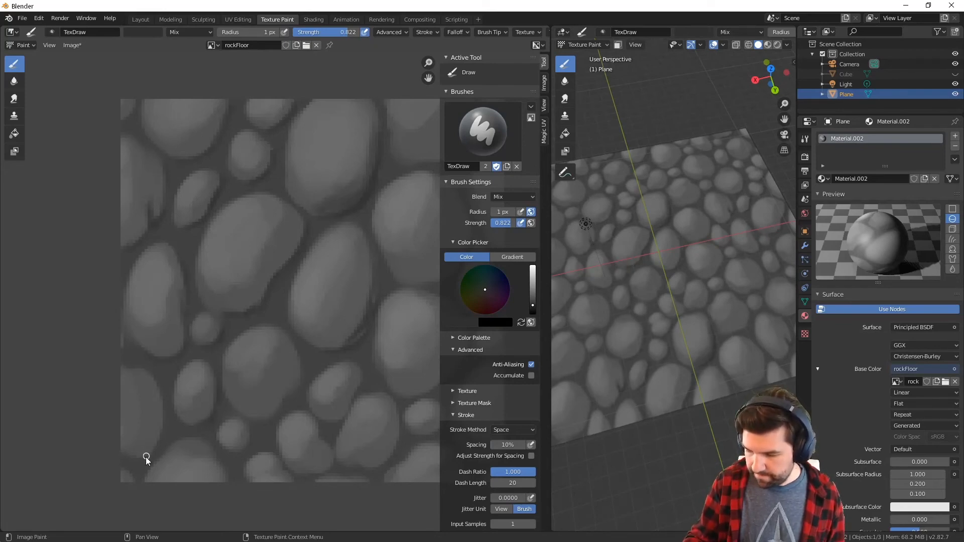
left_click_drag(147, 371, 137, 453)
middle_click_drag(347, 381, 308, 339)
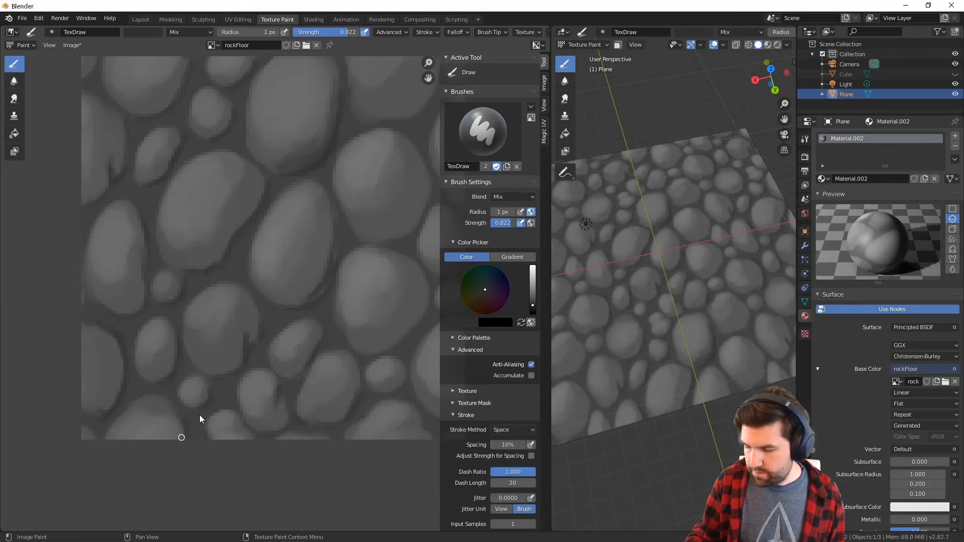
middle_click_drag(415, 326, 322, 360)
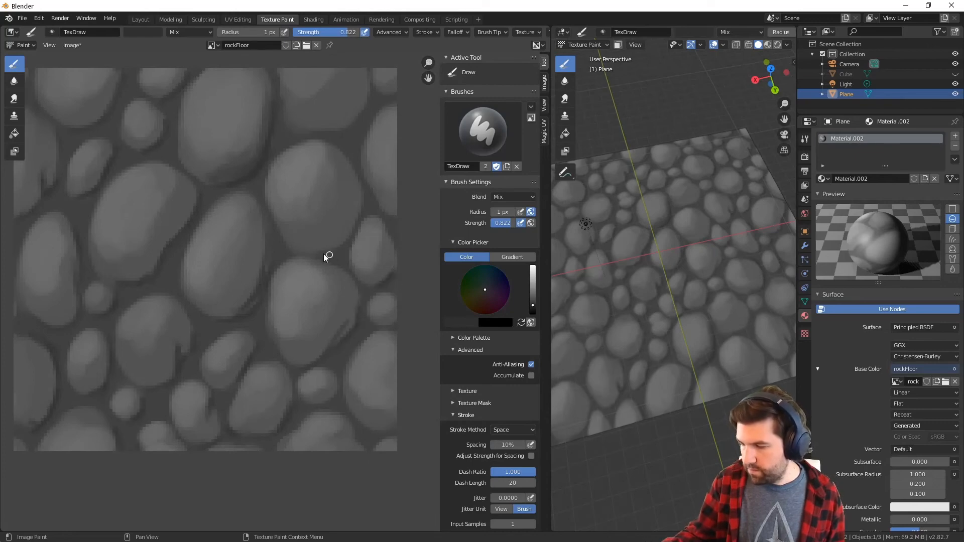
Deepen the gaps around the stones along the tile's right and bottom edges with the 1 px black brush
middle_click_drag(368, 135, 355, 210)
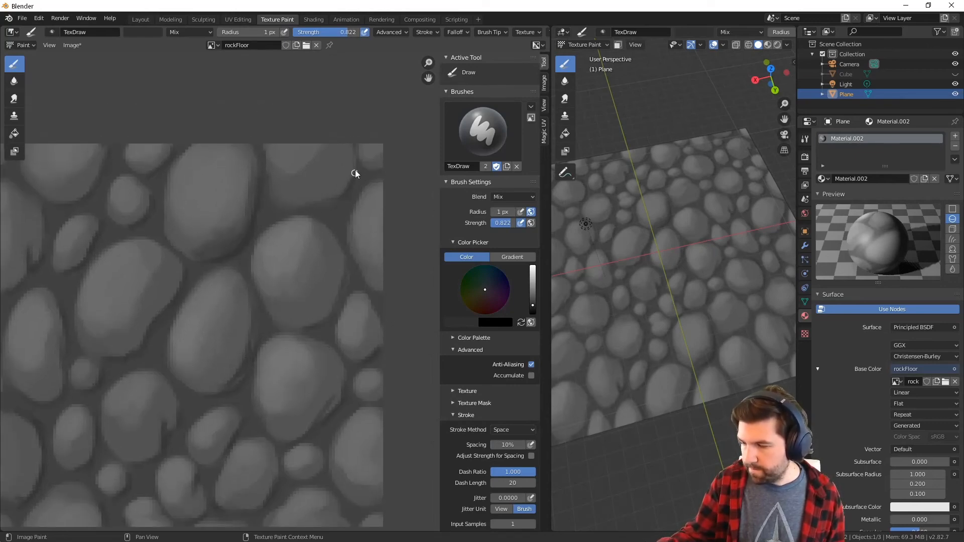
middle_click_drag(381, 386, 356, 301)
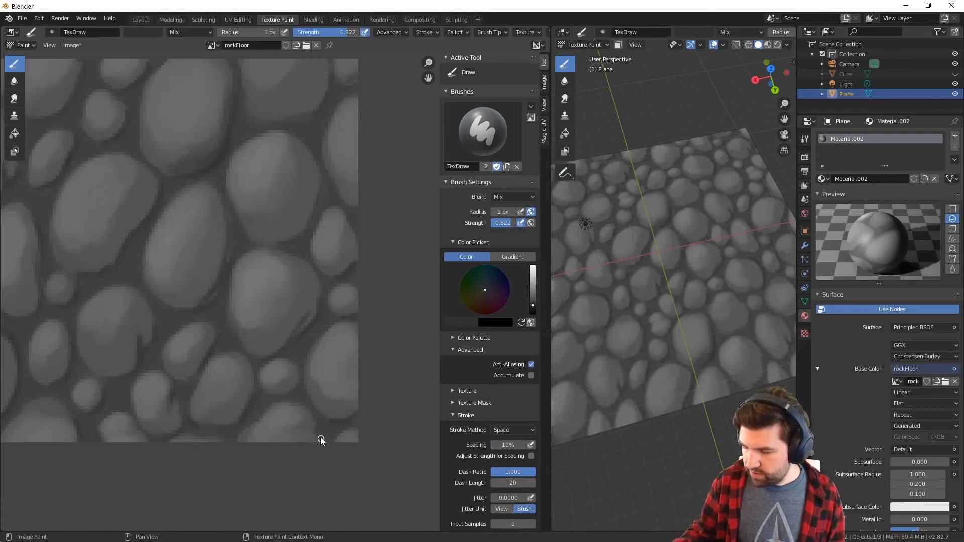
middle_click_drag(288, 389, 320, 299)
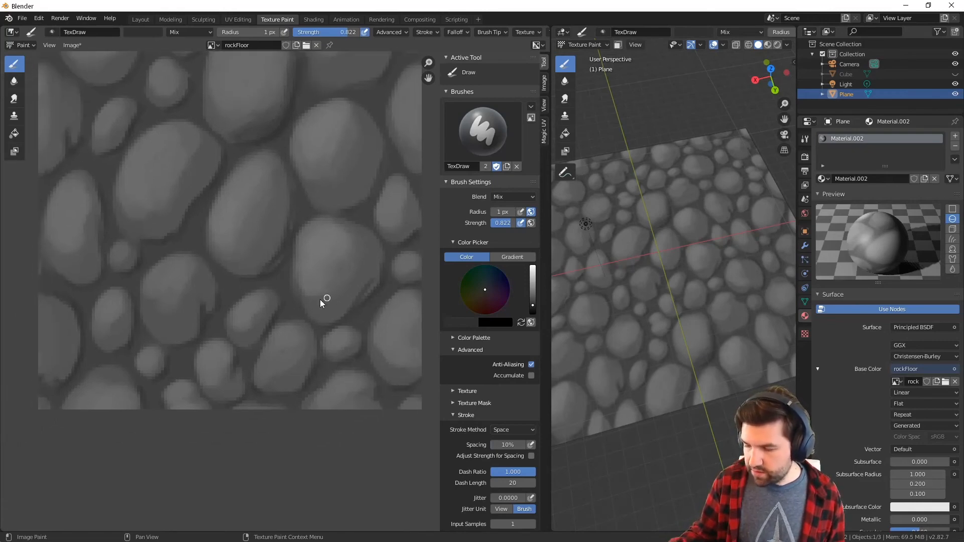
middle_click_drag(201, 221, 244, 286)
middle_click_drag(332, 294, 288, 161)
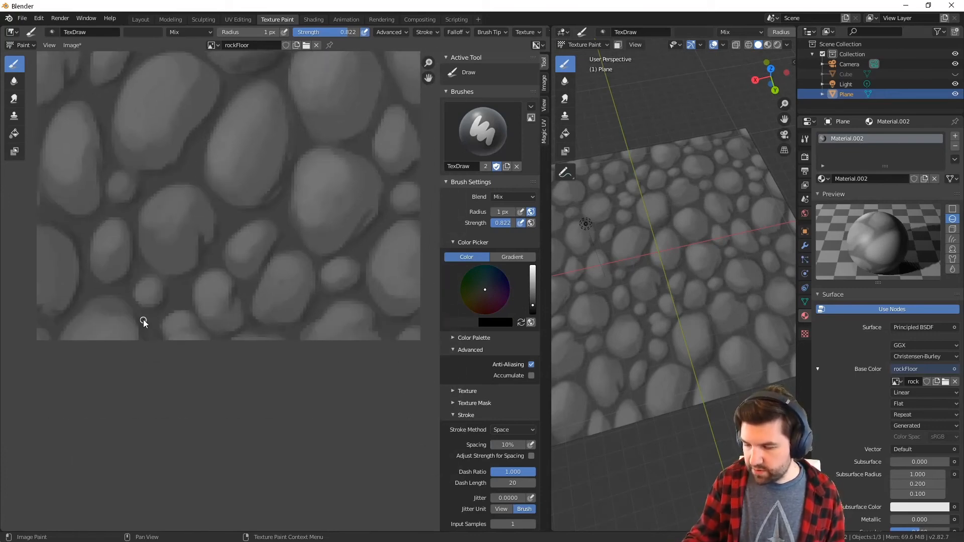
middle_click_drag(359, 238, 290, 296)
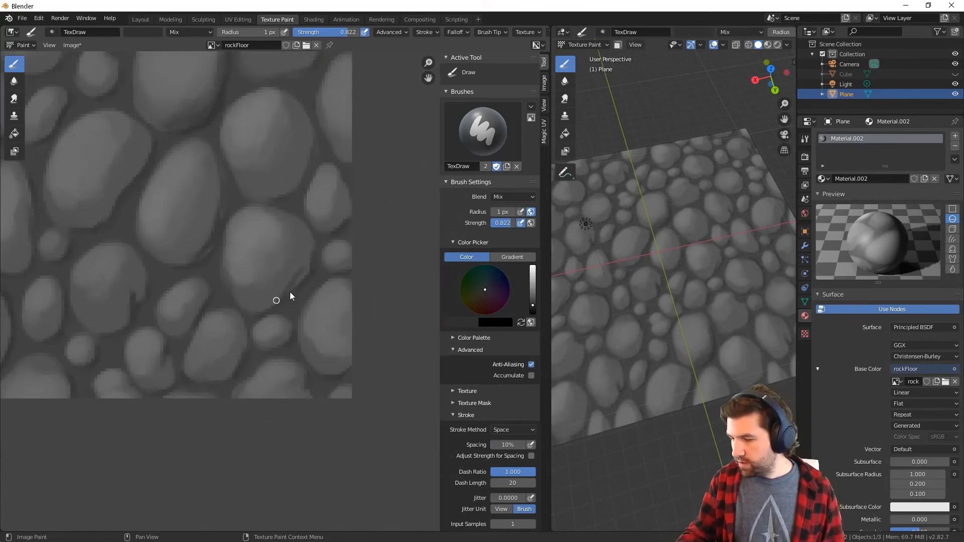
middle_click_drag(303, 199, 319, 252)
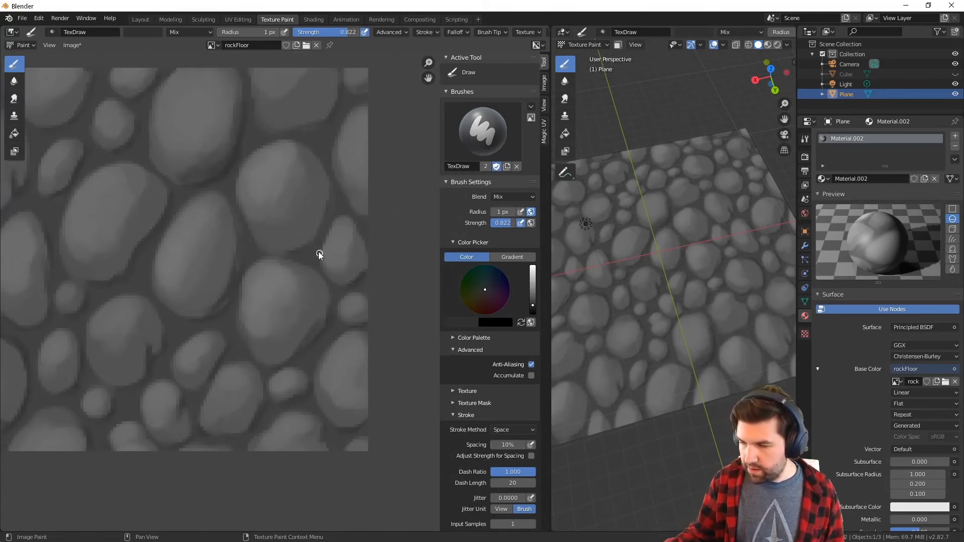
Set the brush radius to 4 px and strength to 0.400, and shade the lower right sides of the two large right-hand stones
key("f")
left_click(317, 217)
left_click_drag(349, 33, 320, 33)
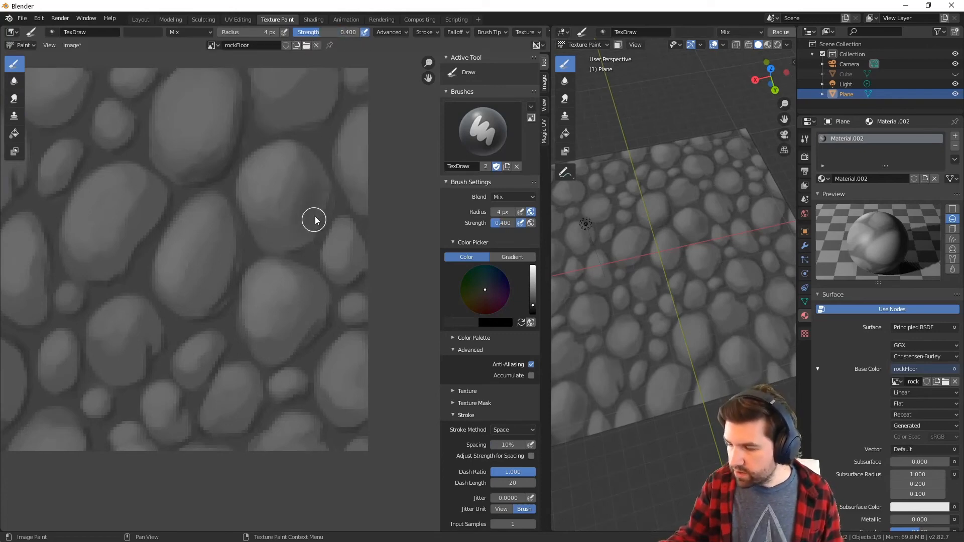
mouse_move(299, 232)
left_mouse_down()
mouse_move(275, 219)
mouse_move(307, 233)
left_mouse_up()
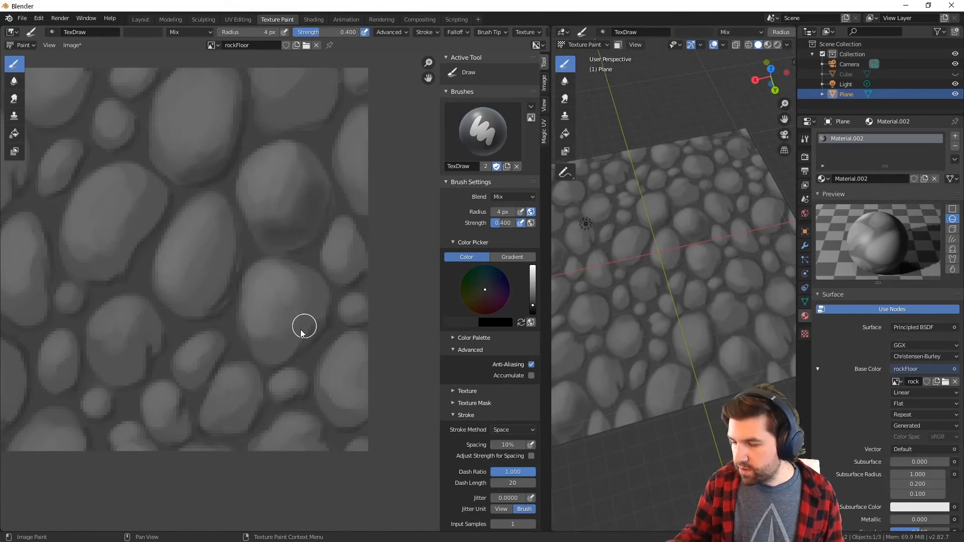
middle_click_drag(304, 317, 366, 269)
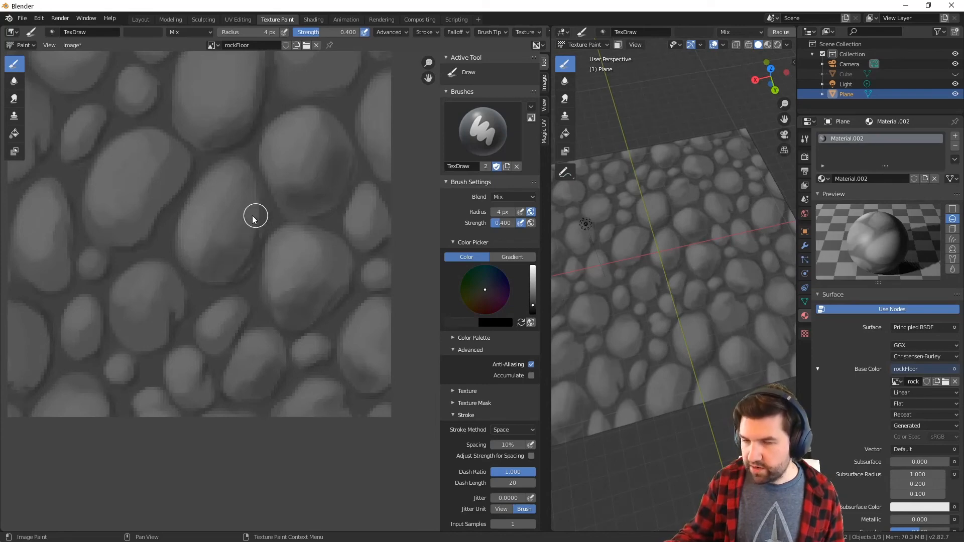
Shade the lower right sides of the tall central stone, the lower-left round stone and the large stone above it
middle_click_drag(282, 235, 334, 257)
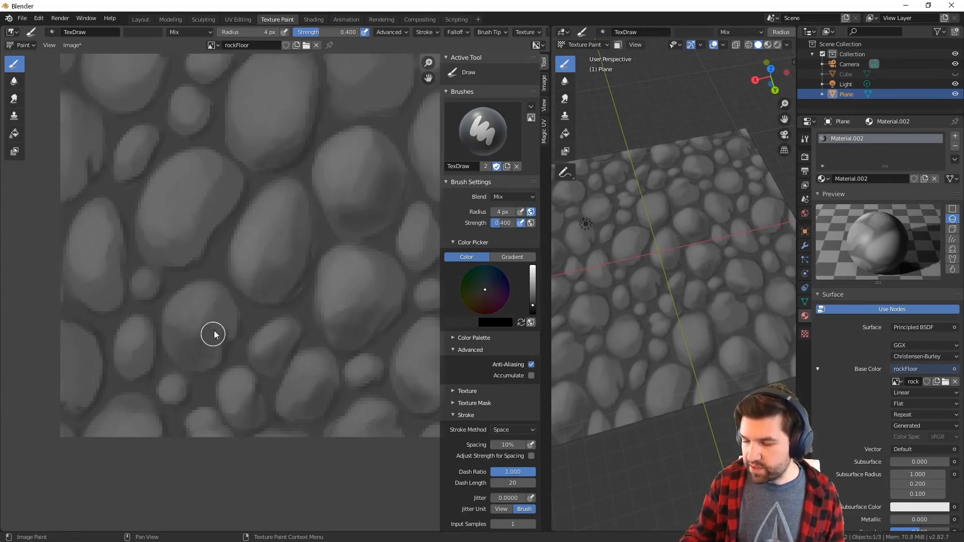
mouse_move(243, 315)
middle_mouse_down()
mouse_move(254, 323)
mouse_move(243, 355)
middle_mouse_up()
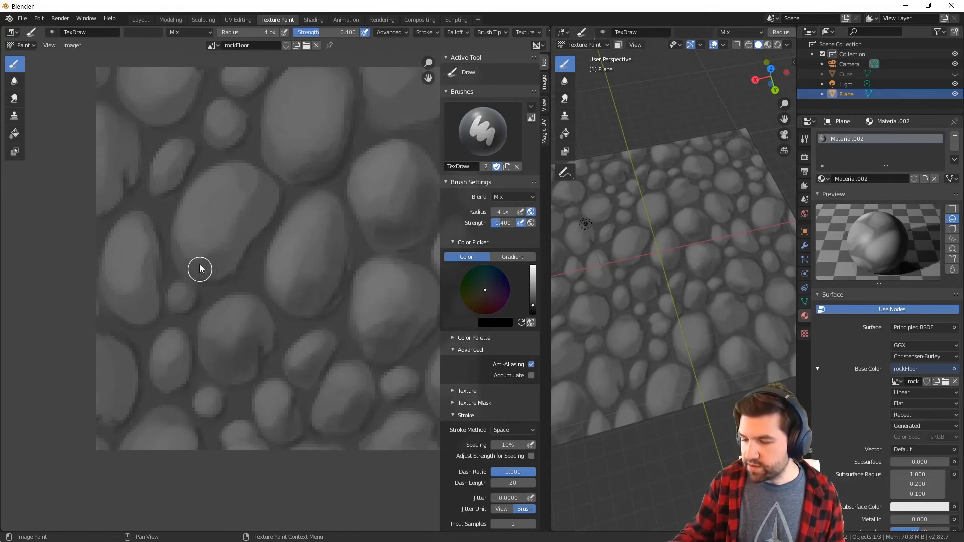
middle_click_drag(288, 172, 295, 233)
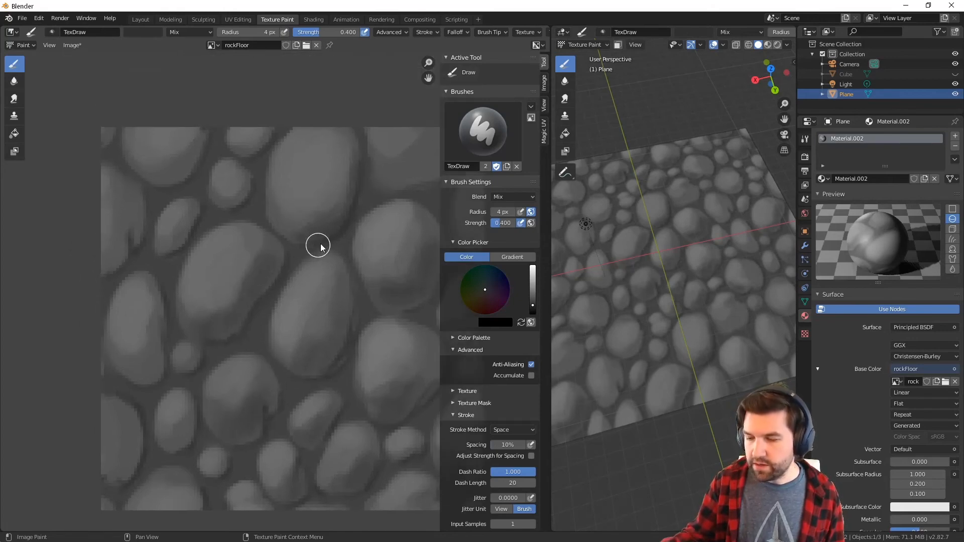
Shade the large upper stone, the upper right corner stone and the stones in the tile's upper left
middle_click_drag(427, 164, 366, 180)
mouse_move(336, 195)
left_mouse_down()
mouse_move(330, 183)
mouse_move(360, 164)
left_mouse_up()
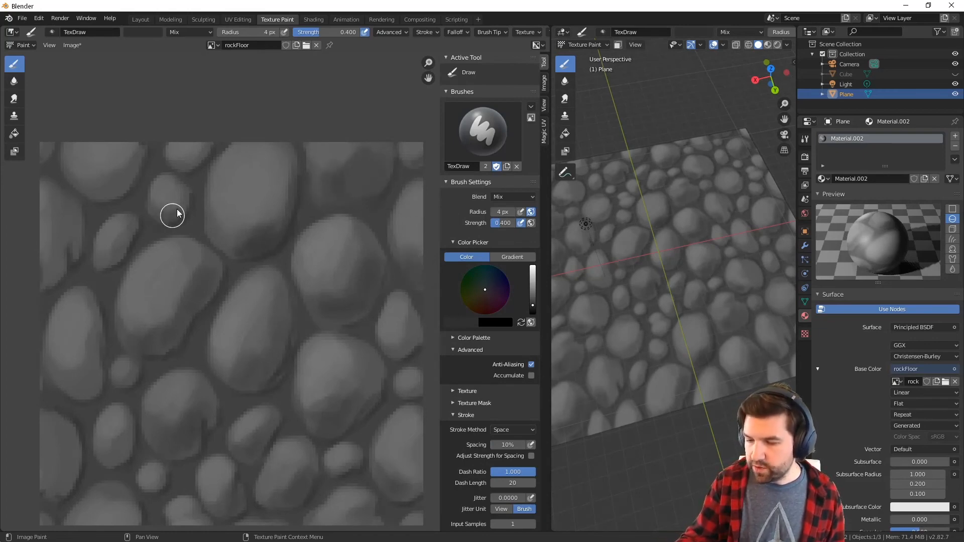
mouse_move(190, 201)
middle_mouse_down()
mouse_move(241, 218)
mouse_move(276, 164)
middle_mouse_up()
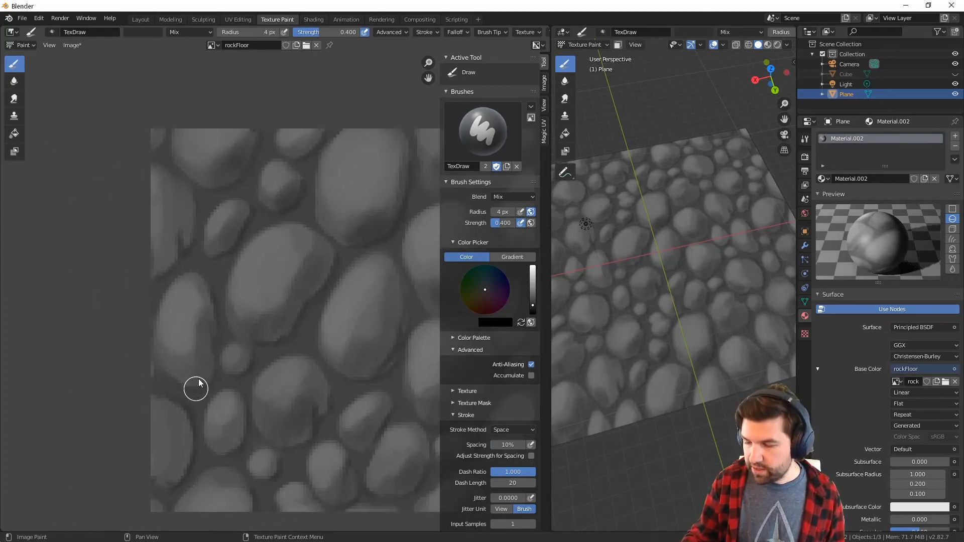
Reduce the brush radius to 2 px and shade the small stones in the tile's lower left and lower middle
middle_click_drag(213, 385, 248, 320)
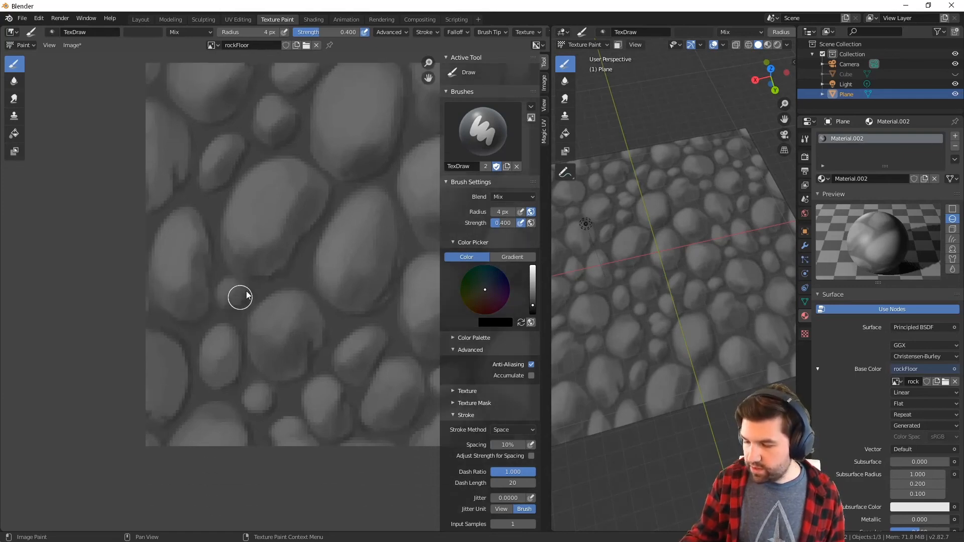
key("bracketleft")
key("bracketleft")
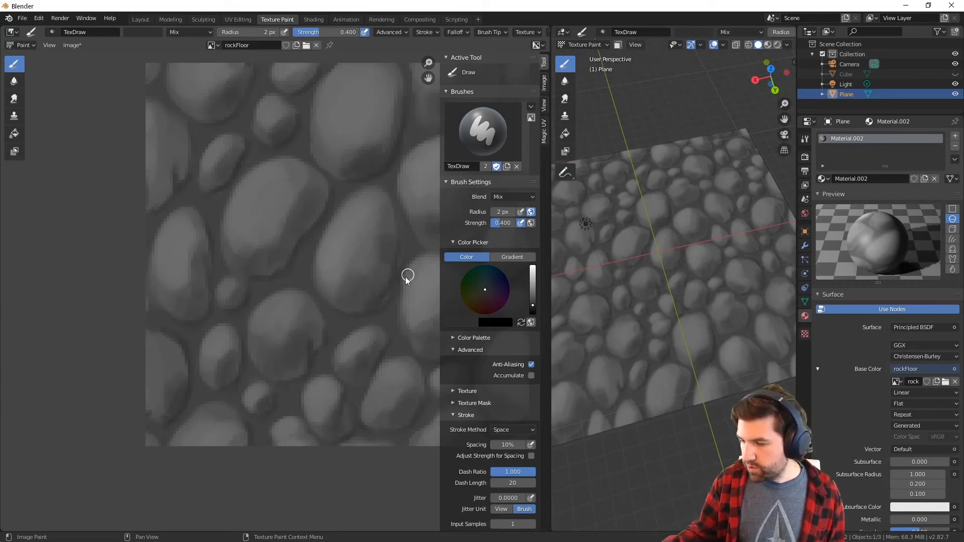
Set the brush radius back to 4 px and shade the stones along the tile's right and bottom edges
key("Home")
key("f")
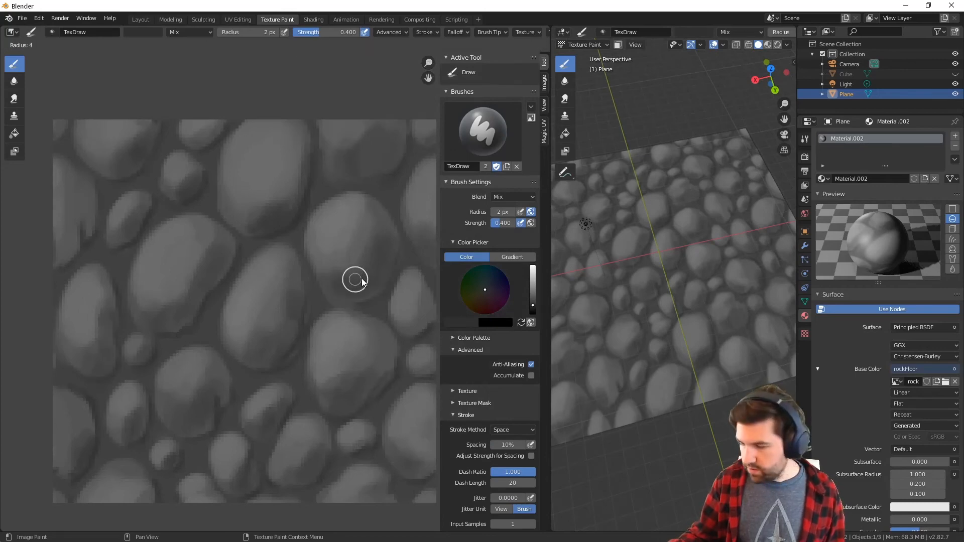
left_click(362, 282)
middle_click_drag(389, 170, 339, 206)
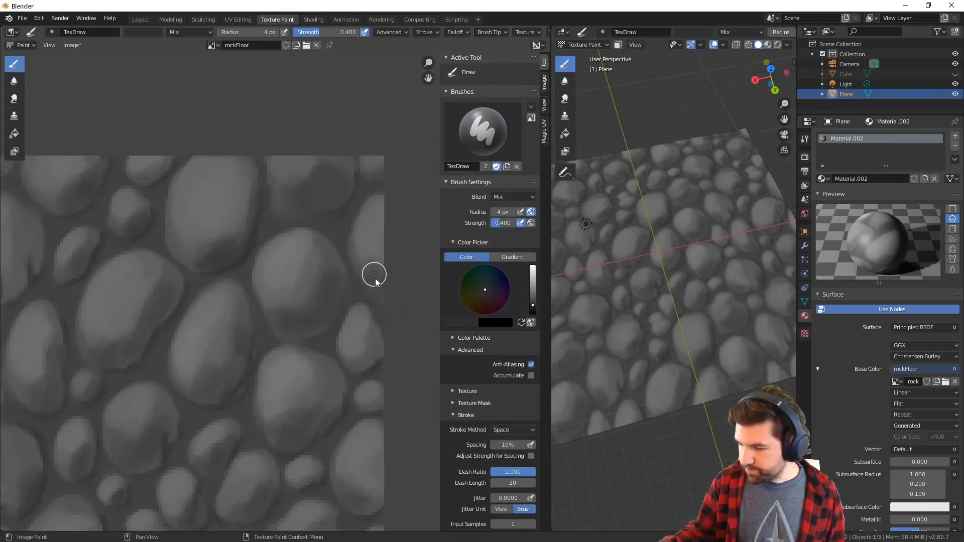
middle_click_drag(372, 343, 370, 322)
middle_click_drag(350, 387, 337, 317)
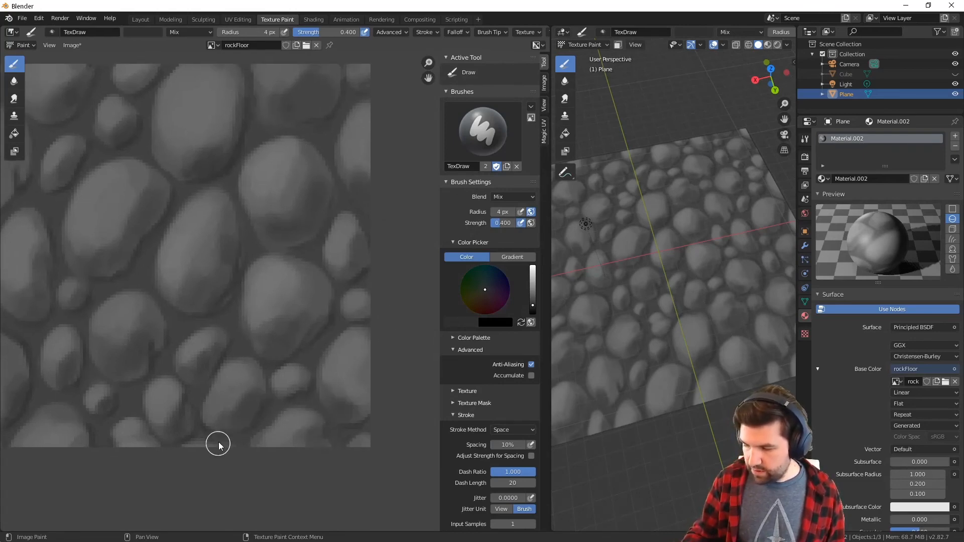
middle_click_drag(339, 379, 368, 390)
Lighten the brush colour to light grey, set the radius to 1 px and paint thin highlights on the tile's large stones
scroll(702, 377, "down", 5)
middle_click_drag(701, 418, 692, 207)
mouse_move(329, 232)
middle_mouse_down("ctrl")
mouse_move(326, 247)
mouse_move(331, 234)
middle_mouse_up("ctrl")
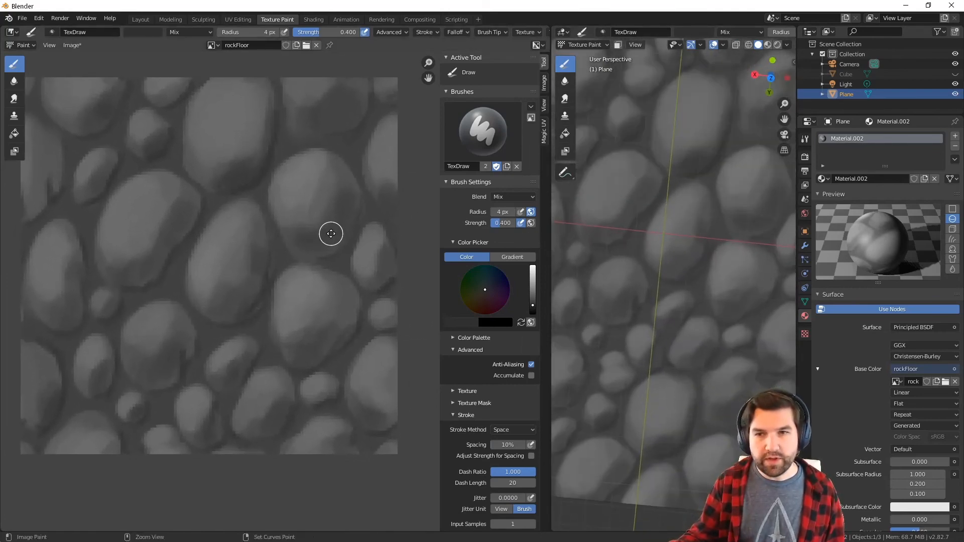
mouse_move(326, 333)
middle_mouse_down()
mouse_move(334, 325)
mouse_move(326, 335)
middle_mouse_up()
middle_click_drag(656, 372, 617, 315)
left_click_drag(533, 304, 532, 284)
key("f")
left_click(235, 237)
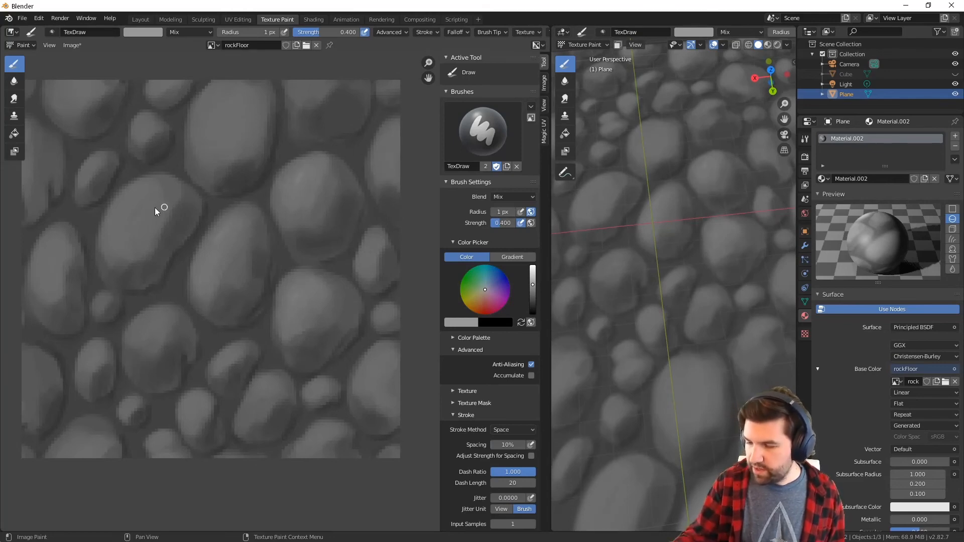
middle_click_drag(313, 311, 276, 359)
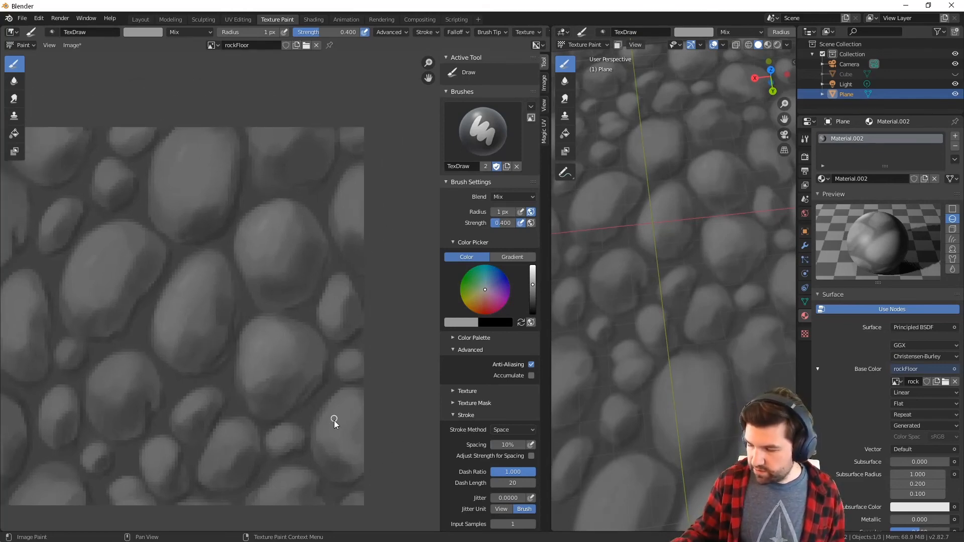
Add thin light grey highlights to the remaining stones along the tile's right edge, left side and bottom
scroll(622, 212, "down", 8)
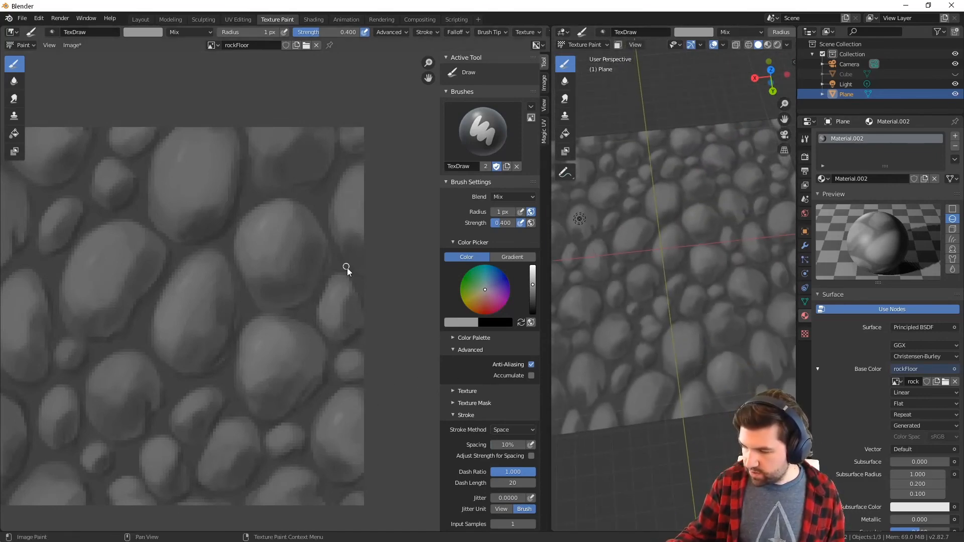
middle_click_drag(188, 408, 268, 400)
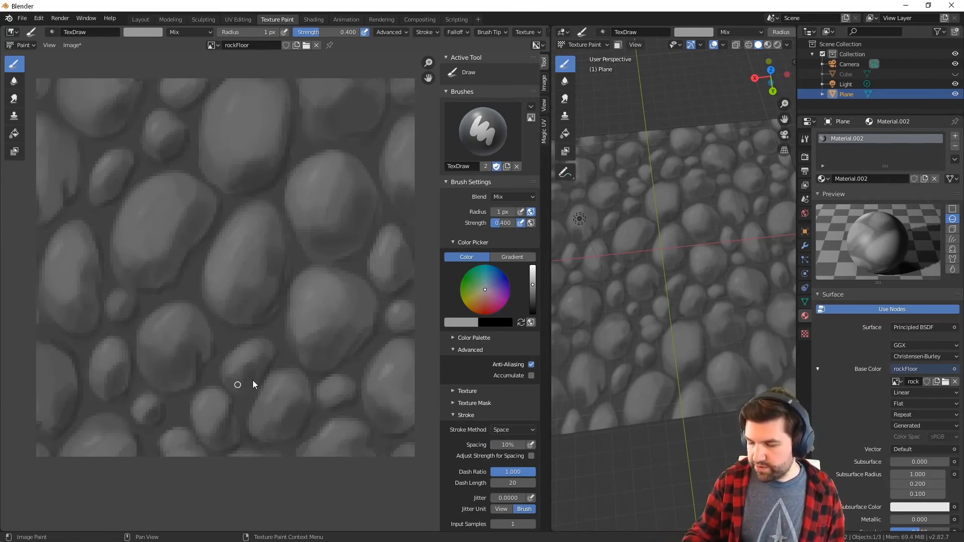
middle_click_drag(415, 363, 372, 416, "ctrl")
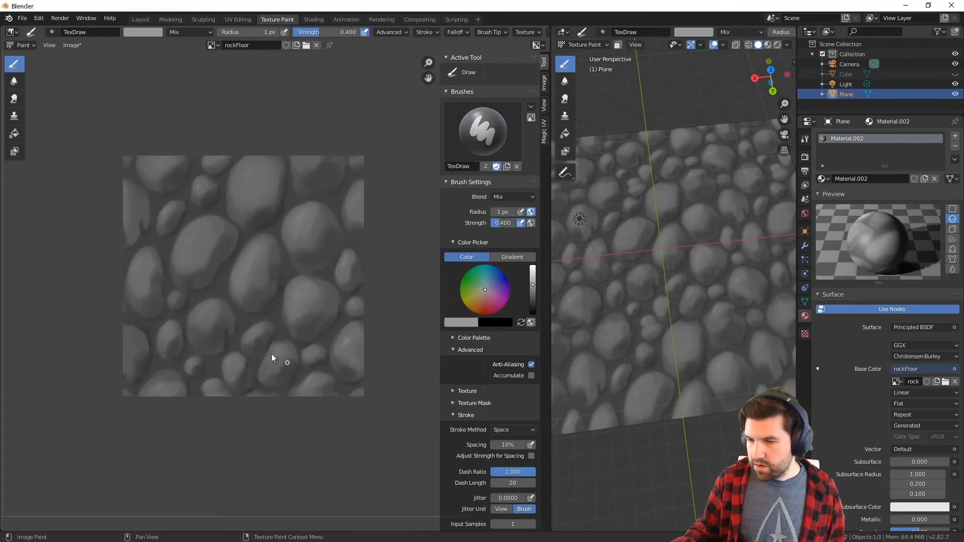
Smear the shading across the stones using the Smear brush with a 4 px radius
left_click(14, 98)
scroll(211, 271, "down", 2)
scroll(206, 266, "up", 3)
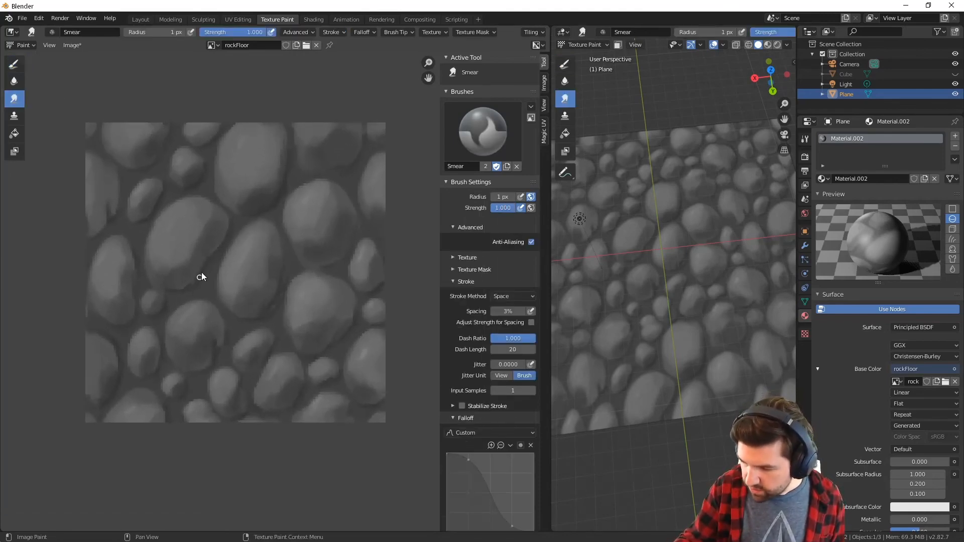
key("f")
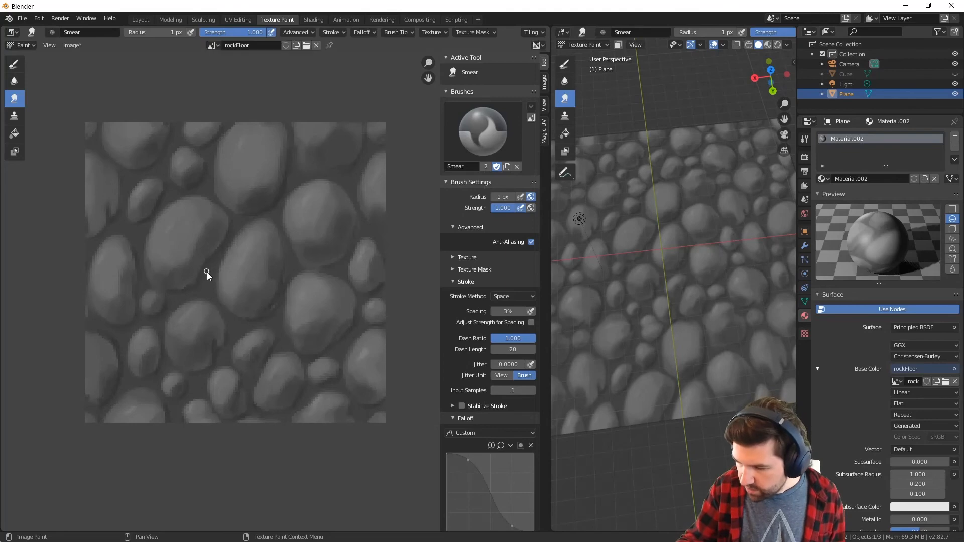
left_click(207, 273)
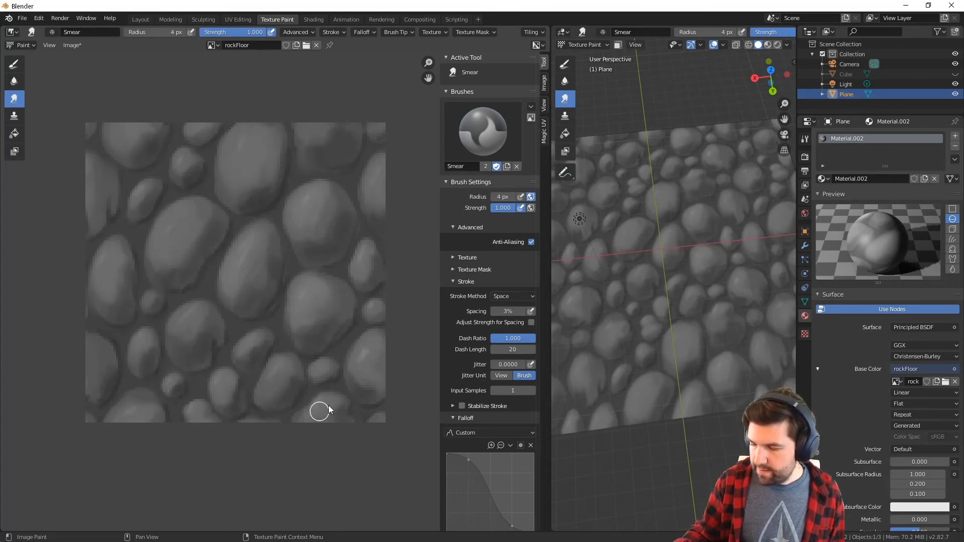
middle_click_drag(396, 402, 296, 200, "ctrl")
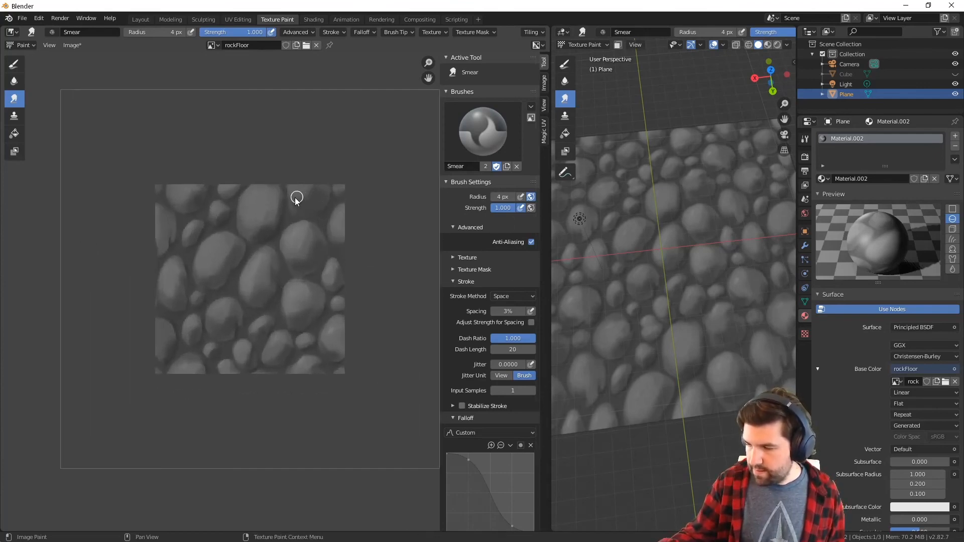
Switch to the Draw brush with a medium grey colour, a 14 px radius and a strength of 0.170
mouse_move(662, 361)
middle_mouse_down()
mouse_move(719, 436)
mouse_move(710, 412)
mouse_move(716, 363)
mouse_move(725, 448)
mouse_move(693, 372)
mouse_move(672, 244)
mouse_move(661, 355)
mouse_move(633, 436)
mouse_move(645, 376)
mouse_move(710, 366)
mouse_move(702, 391)
mouse_move(652, 345)
middle_mouse_up()
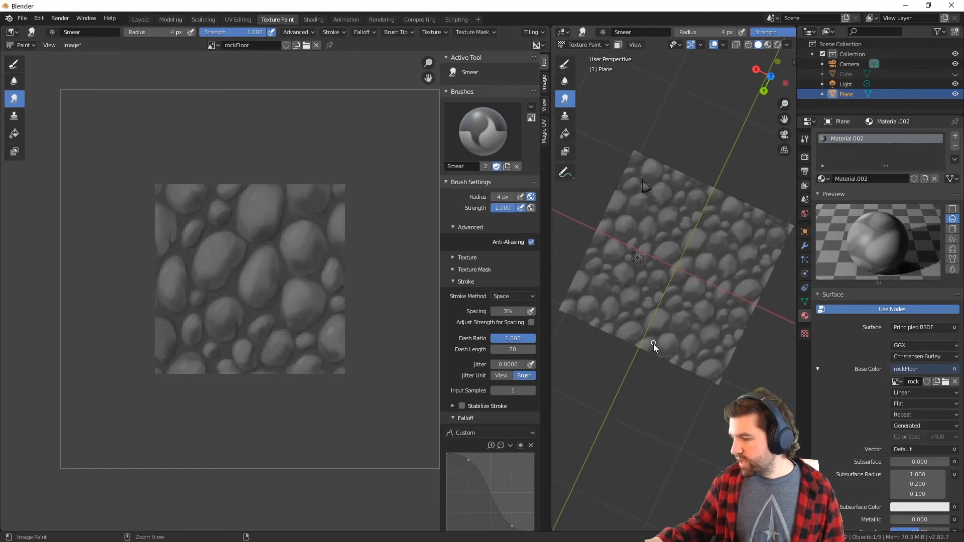
left_click(14, 64)
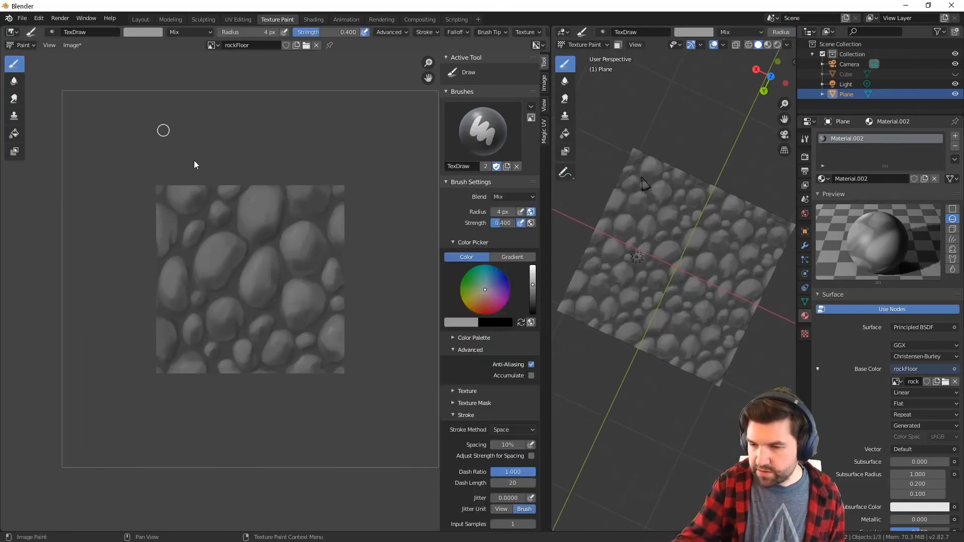
left_click_drag(533, 284, 533, 294)
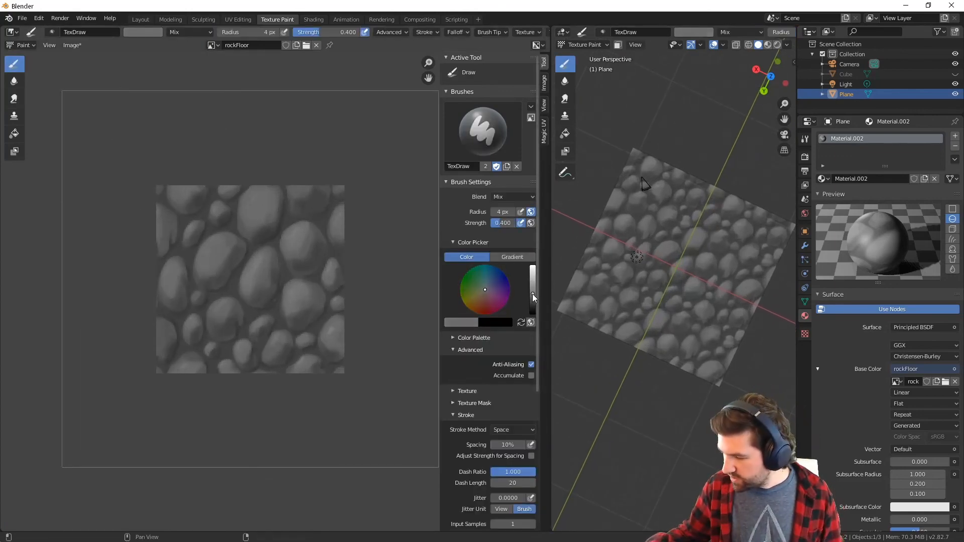
key("f")
left_click(317, 322)
left_click_drag(310, 36, 295, 36)
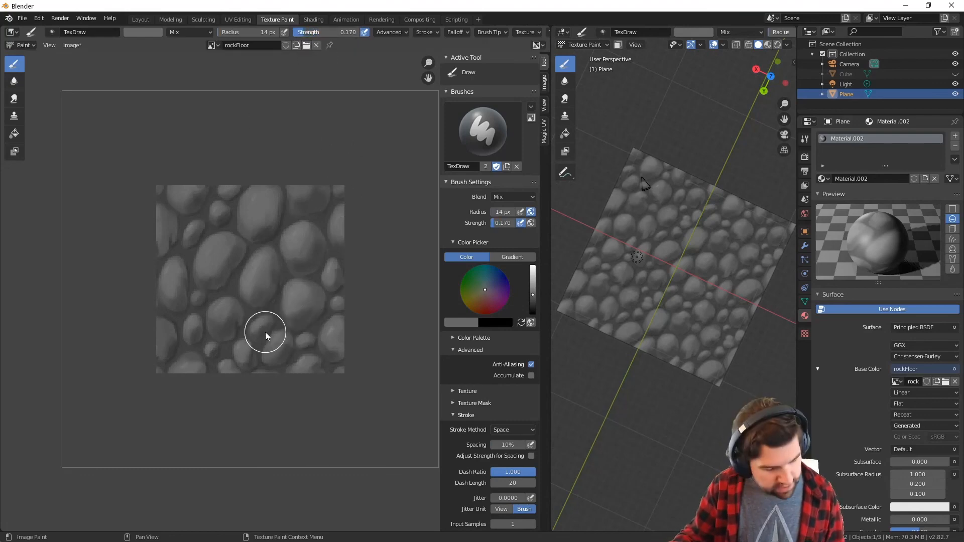
Reduce the brush radius to 7 px and shade the small stones near the tile's lower edge with a slightly darker grey
key("f")
left_click(261, 331)
key("f")
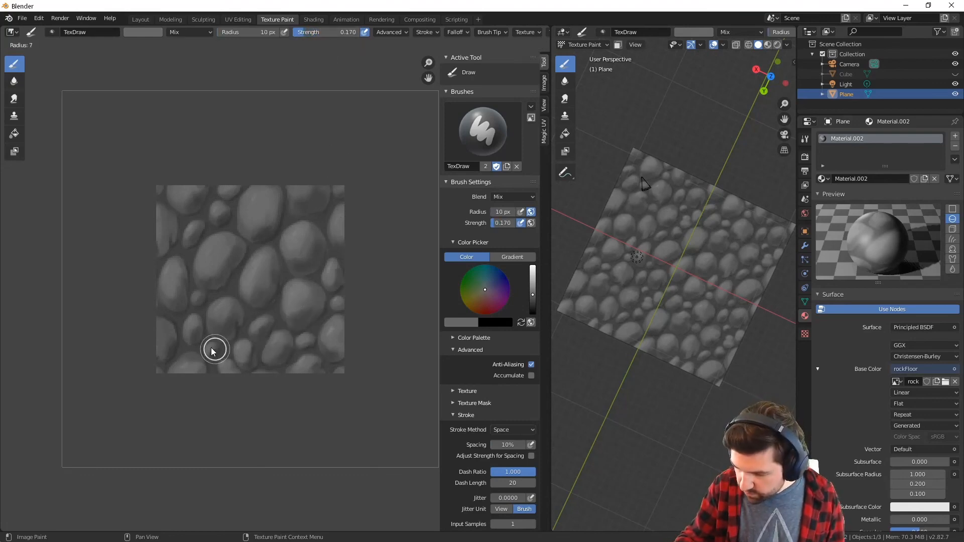
left_click(210, 351)
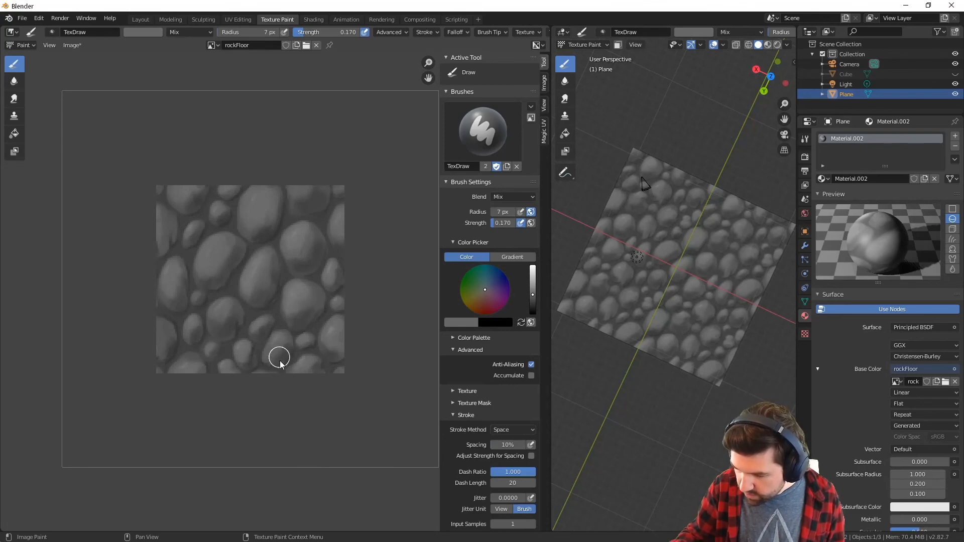
middle_click_drag(311, 346, 316, 358)
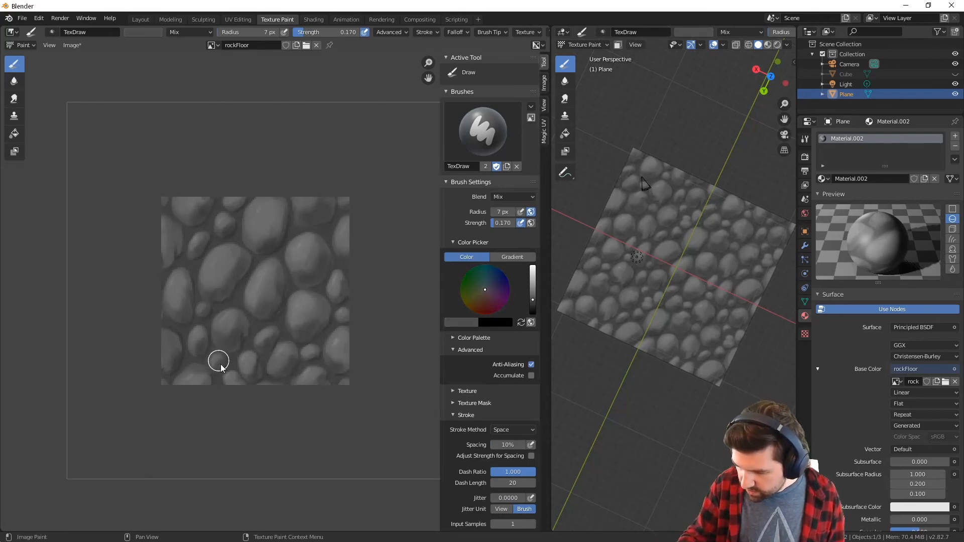
middle_click_drag(231, 405, 283, 326, "ctrl")
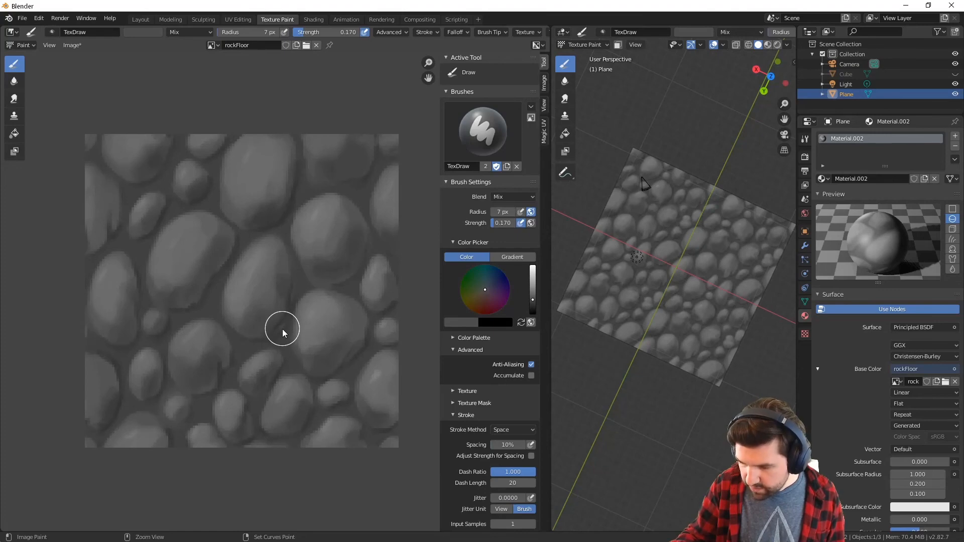
Set the brush colour to very dark grey and the radius to 9 px, and darken the medium stone near the tile's bottom edge
left_click_drag(533, 300, 534, 309)
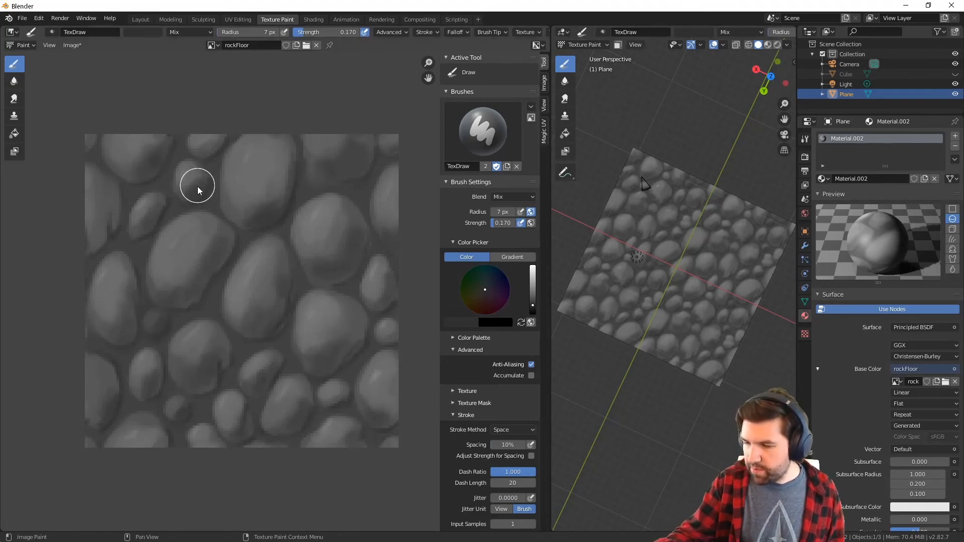
key("s")
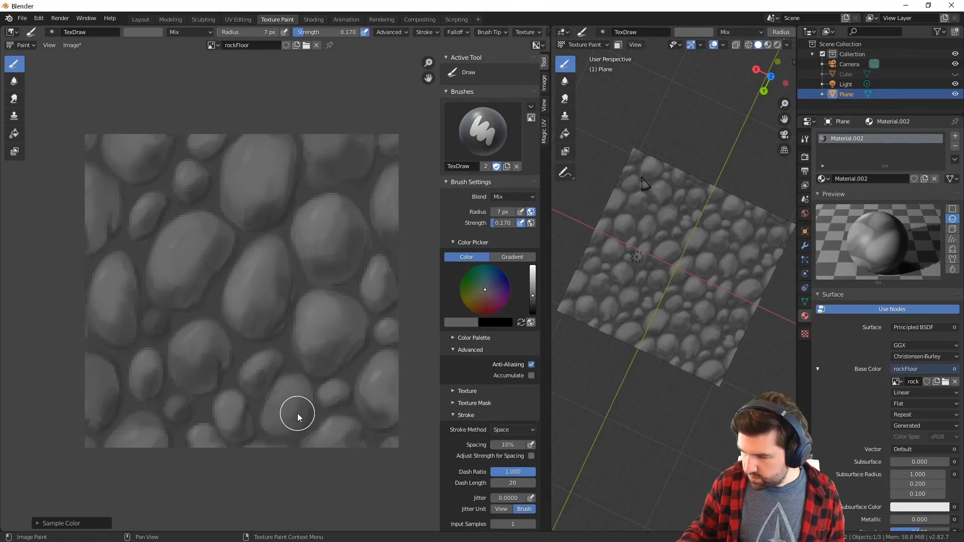
left_click(533, 303)
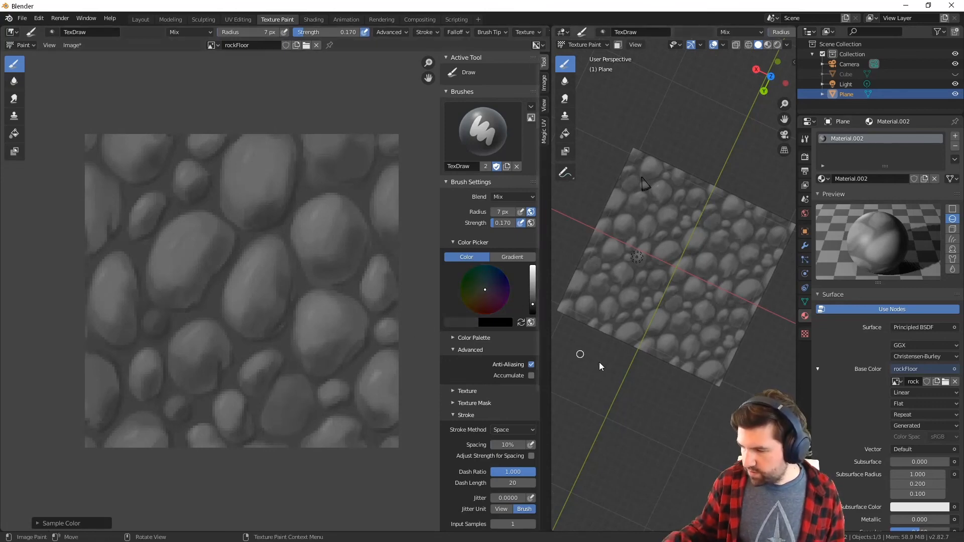
mouse_move(582, 354)
middle_mouse_down()
mouse_move(674, 405)
mouse_move(685, 394)
mouse_move(662, 345)
middle_mouse_up()
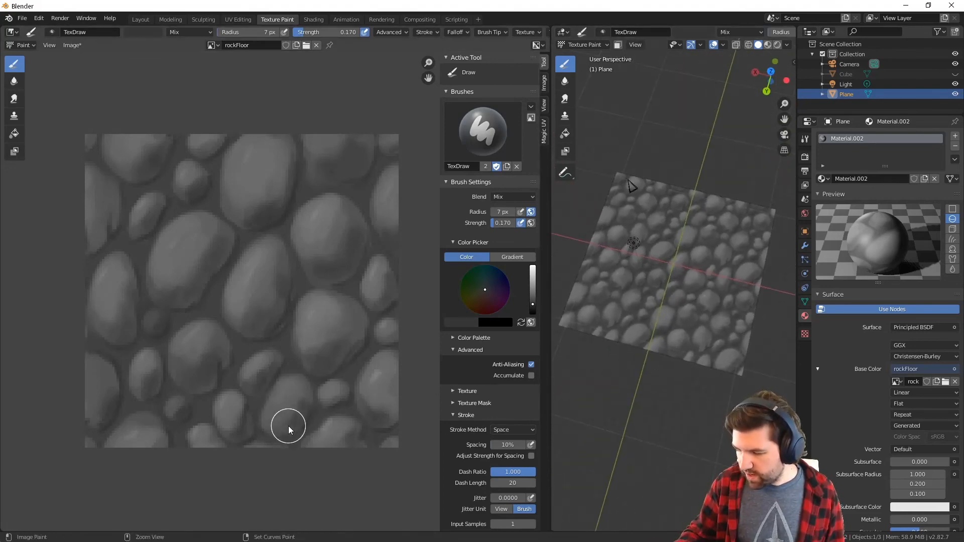
key("f")
left_click(294, 409)
left_click_drag(280, 414, 291, 393)
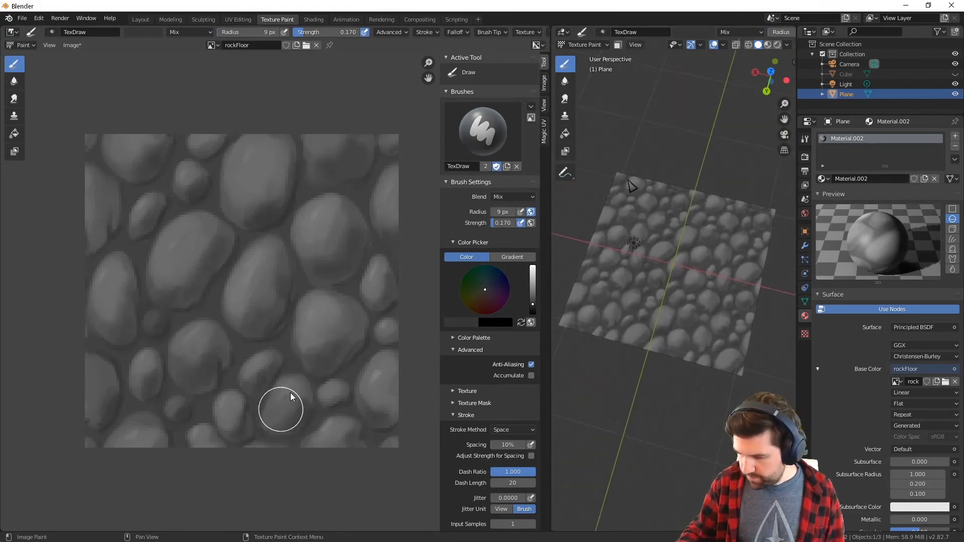
Set the brush radius to 11 px and darken the large central stone and a few small stones for tonal variation
key("f")
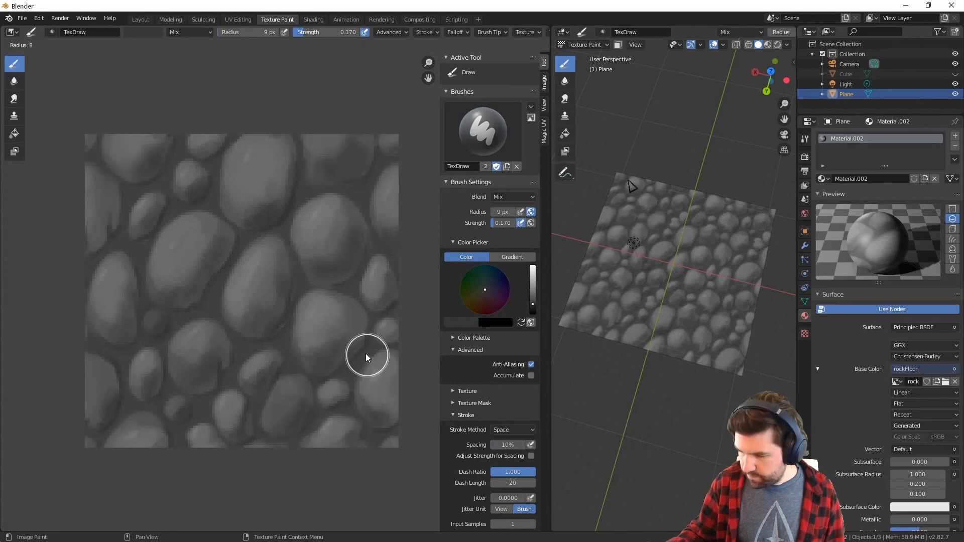
left_click(373, 354)
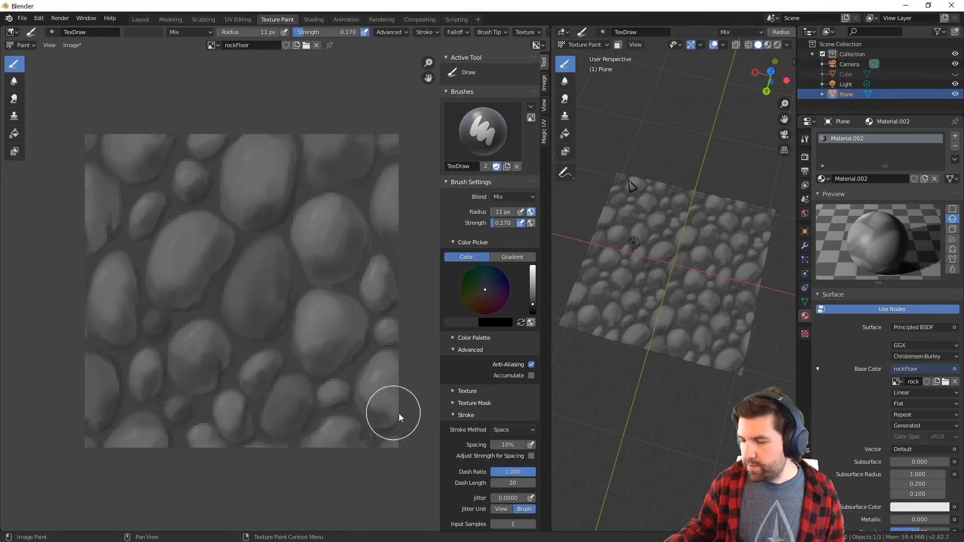
middle_click_drag(651, 407, 656, 433)
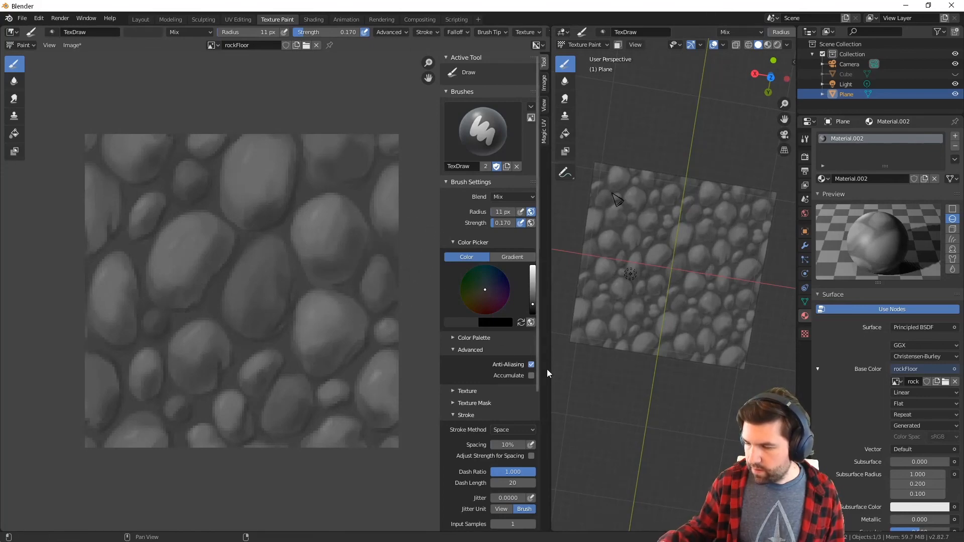
Frame the whole scene and examine the varied stone tones on the floor plane up close
mouse_move(653, 416)
middle_mouse_down()
mouse_move(691, 443)
mouse_move(709, 390)
mouse_move(700, 269)
mouse_move(684, 414)
middle_mouse_up()
middle_click_drag(684, 264, 702, 116, "ctrl")
middle_click_drag(680, 275, 679, 241, "ctrl")
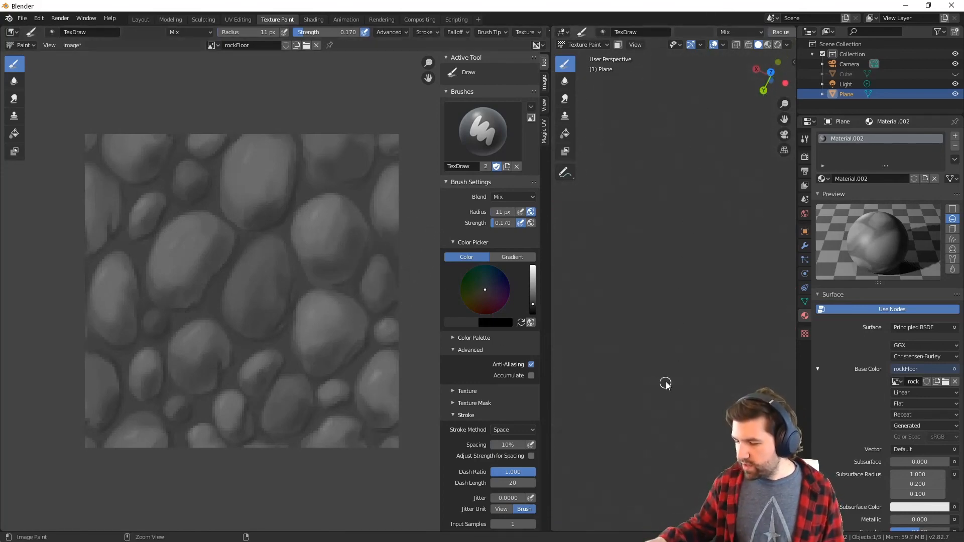
mouse_move(666, 432)
middle_mouse_down("ctrl")
mouse_move(673, 351)
mouse_move(717, 361)
mouse_move(713, 347)
middle_mouse_up("ctrl")
left_click(634, 45)
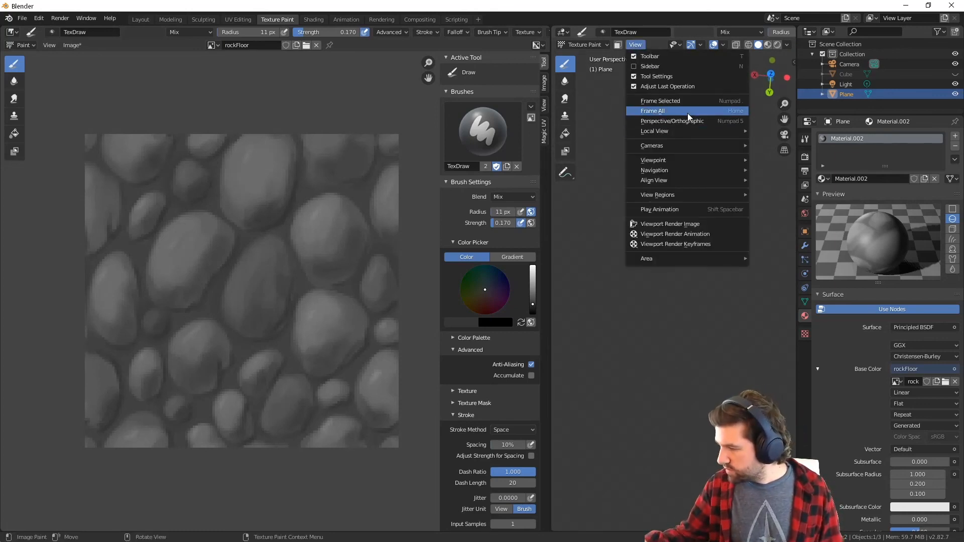
left_click(729, 112)
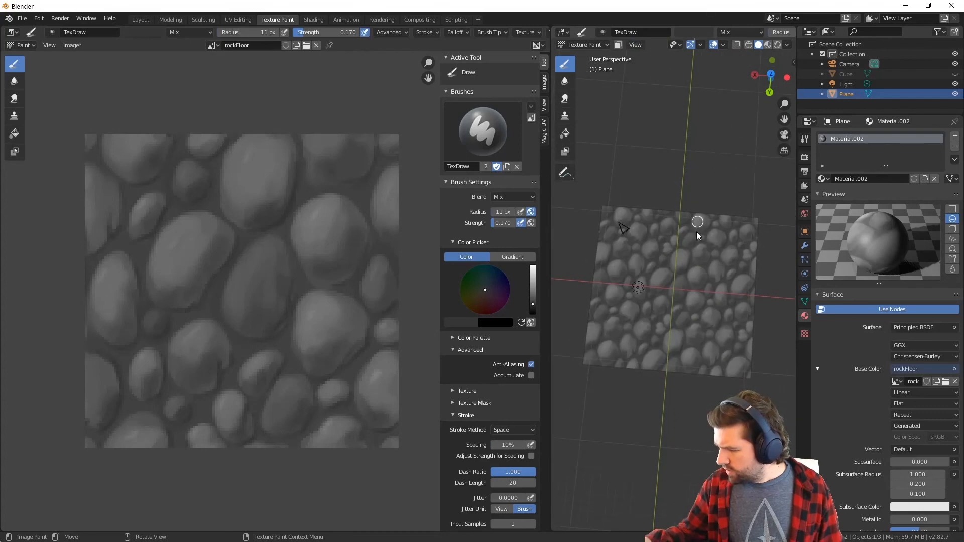
mouse_move(722, 334)
middle_mouse_down()
mouse_move(701, 366)
mouse_move(713, 323)
middle_mouse_up()
scroll(728, 310, "up", 8)
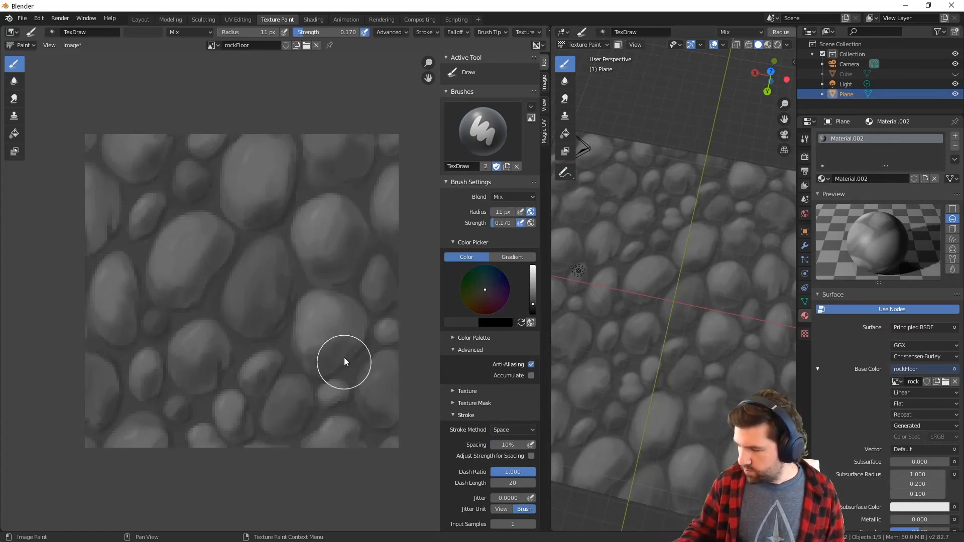
View the whole floor plane from above to check the repeating pattern, and widen the 3D viewport
scroll(697, 471, "down", 2)
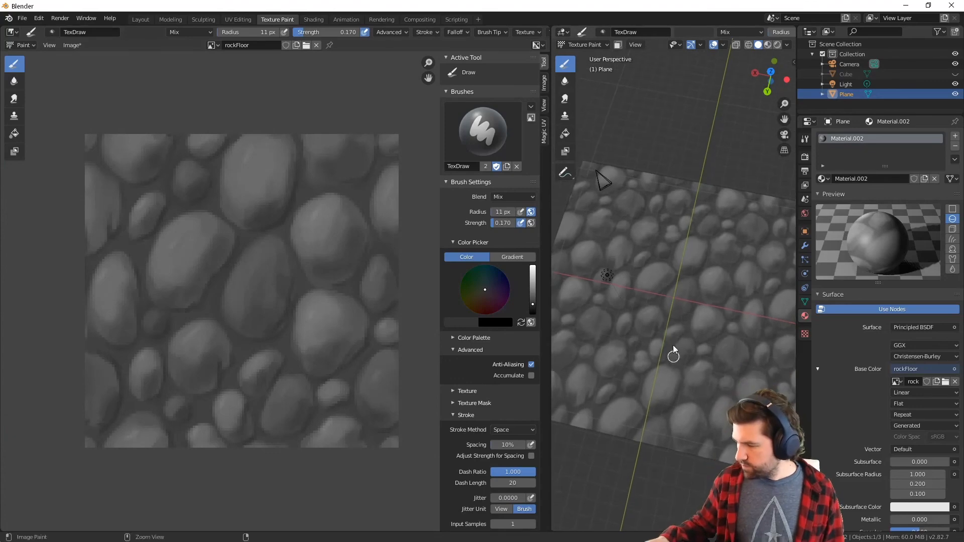
scroll(673, 352, "down", 3)
middle_click_drag(672, 425, 688, 408)
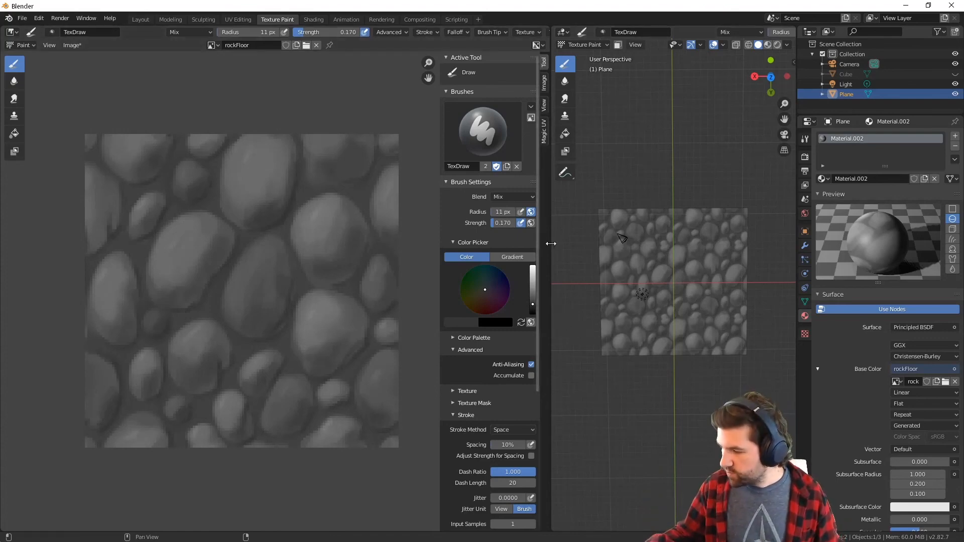
left_click_drag(550, 242, 418, 256)
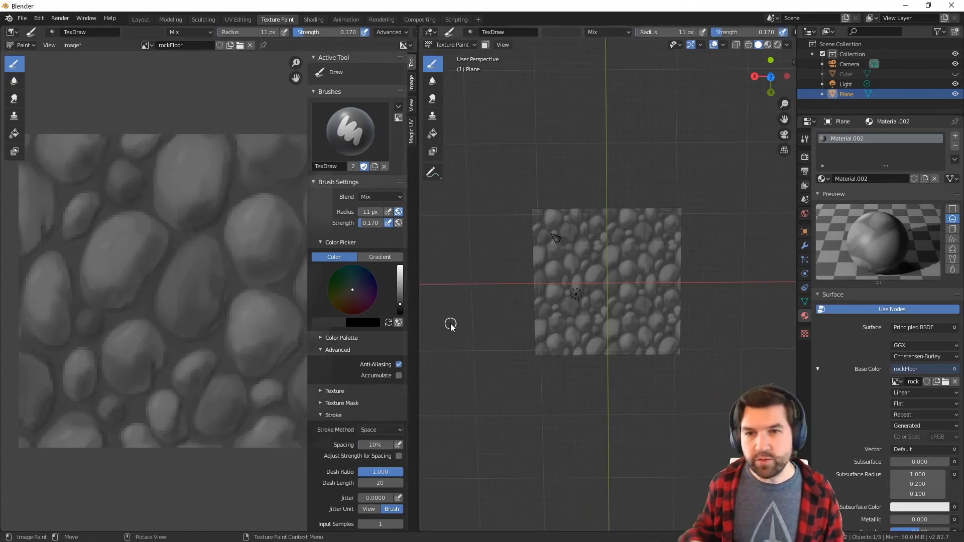